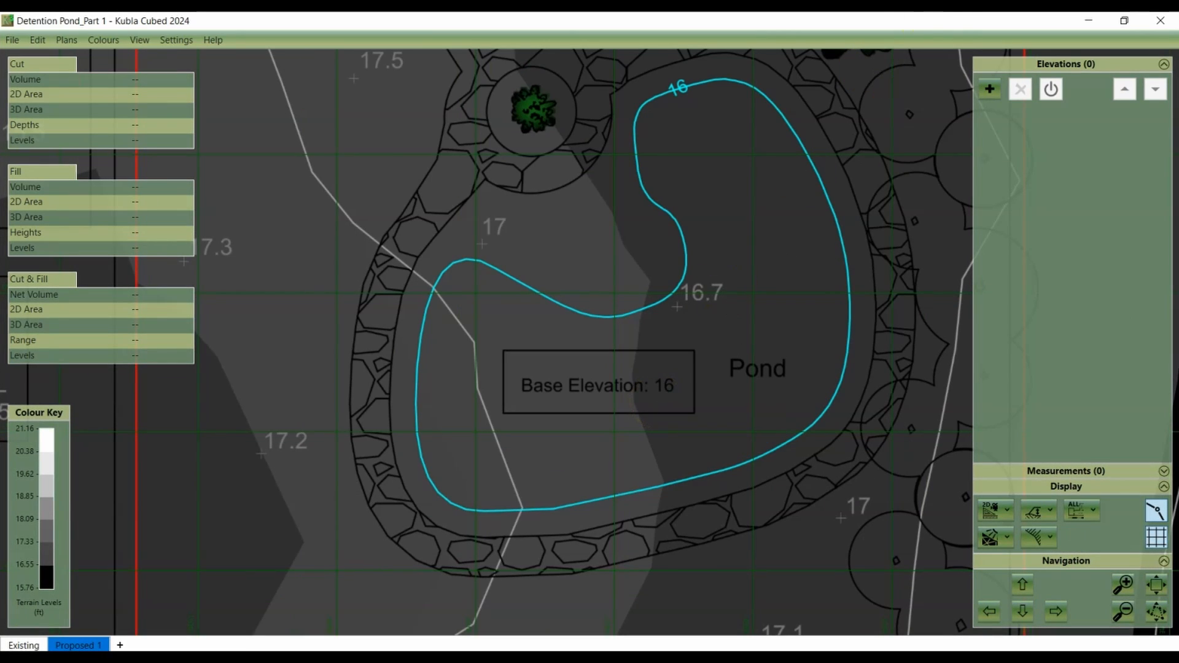
# Step: Add a Platform elevation and trace its outline along the pond's cyan 16 contour, around the western lobe and into the inner bend
pyautogui.click(992, 90)
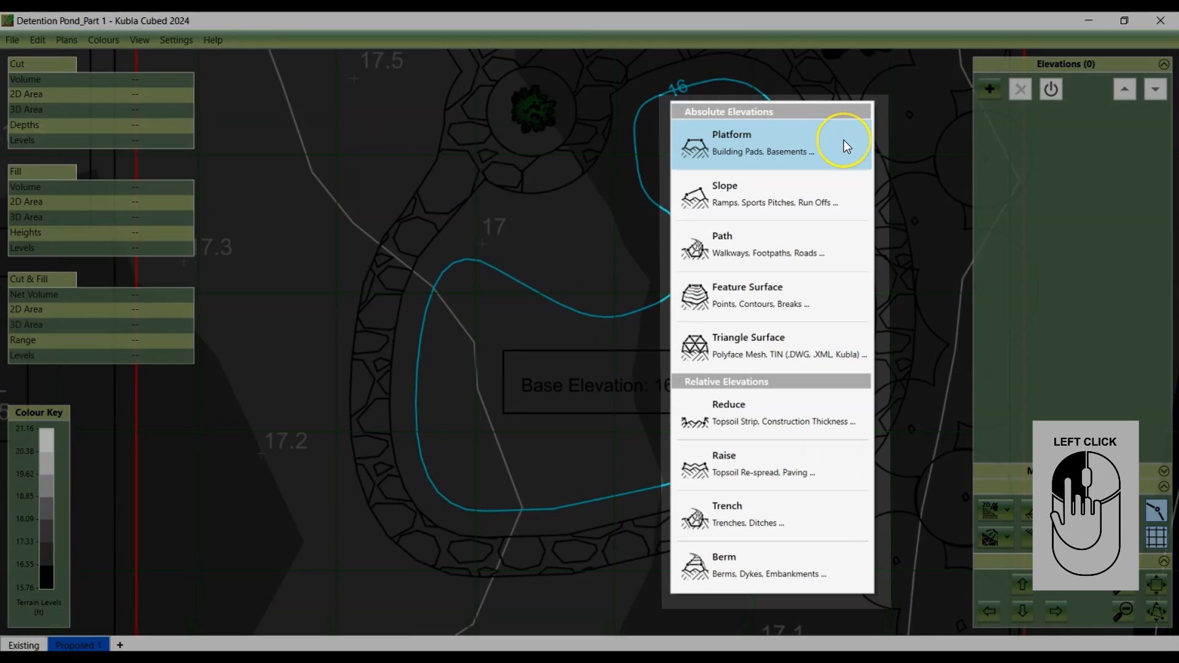
pyautogui.click(843, 144)
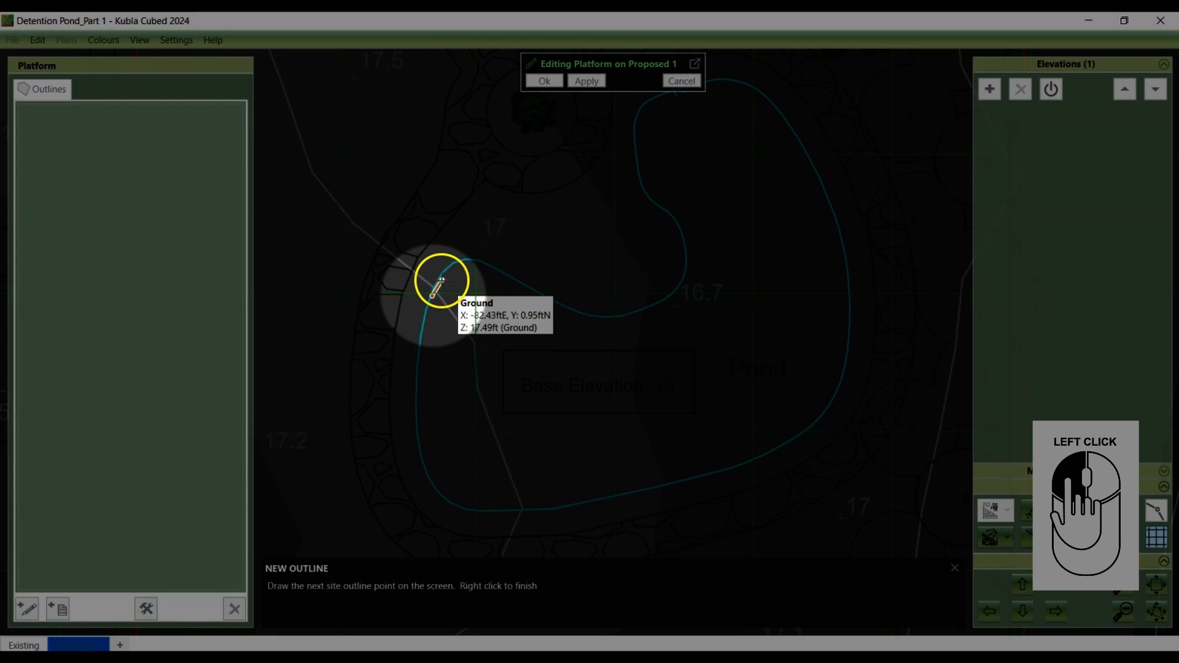
pyautogui.click(441, 279)
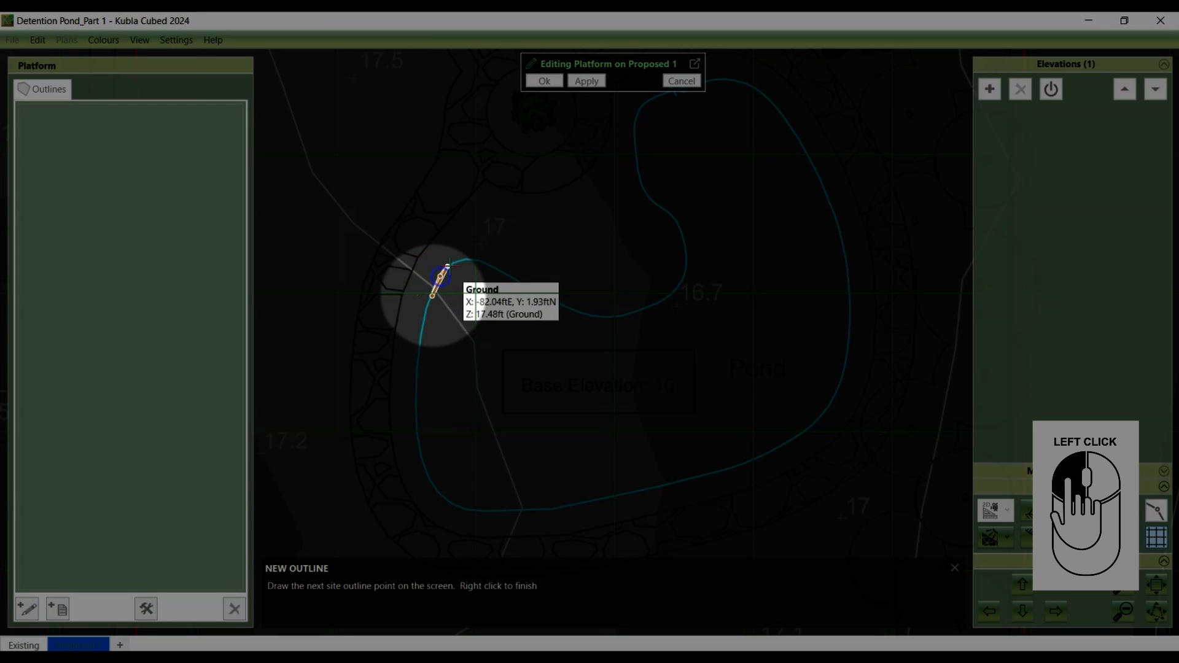
pyautogui.click(451, 263)
pyautogui.click(471, 258)
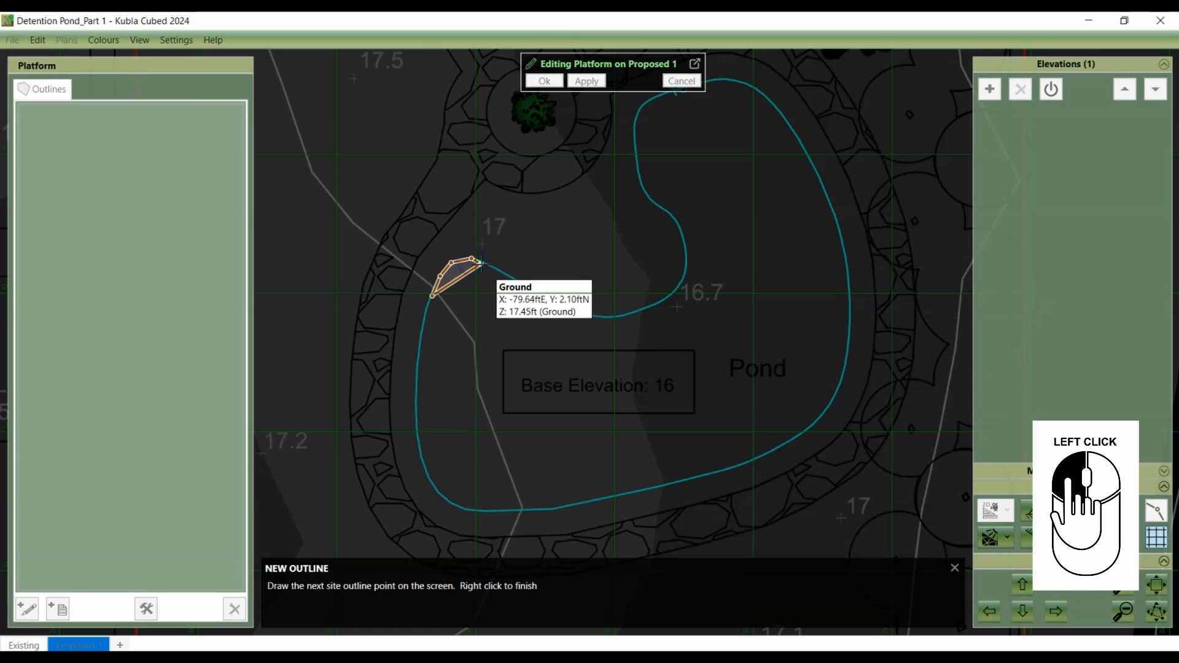
pyautogui.click(482, 262)
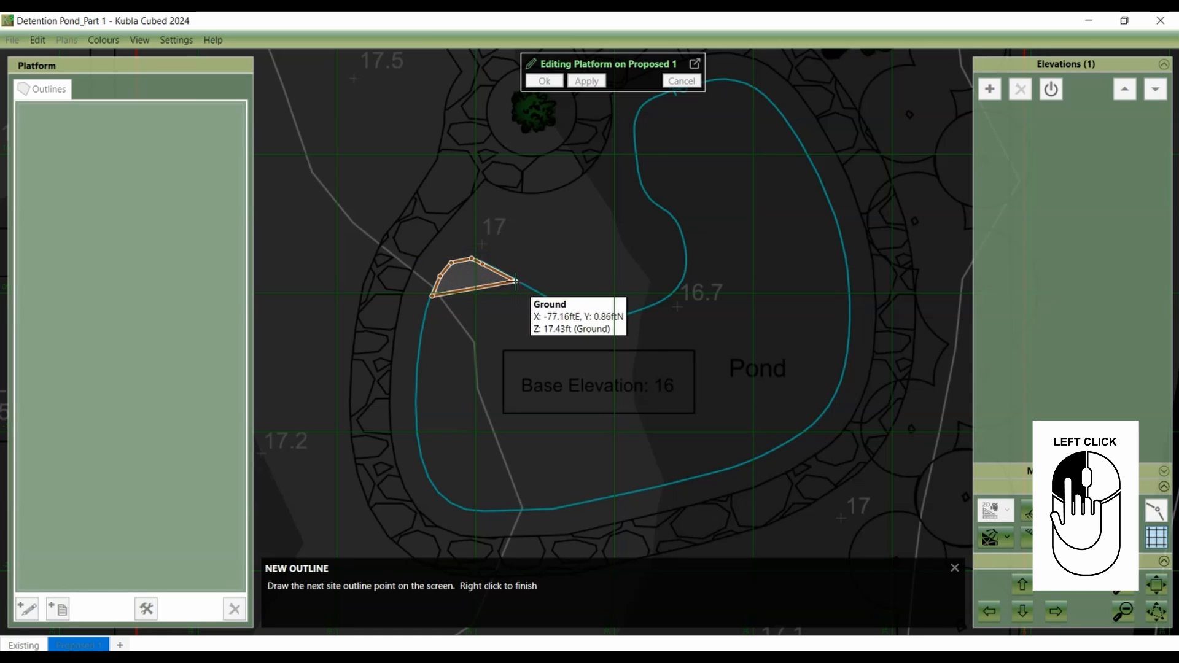
pyautogui.click(556, 302)
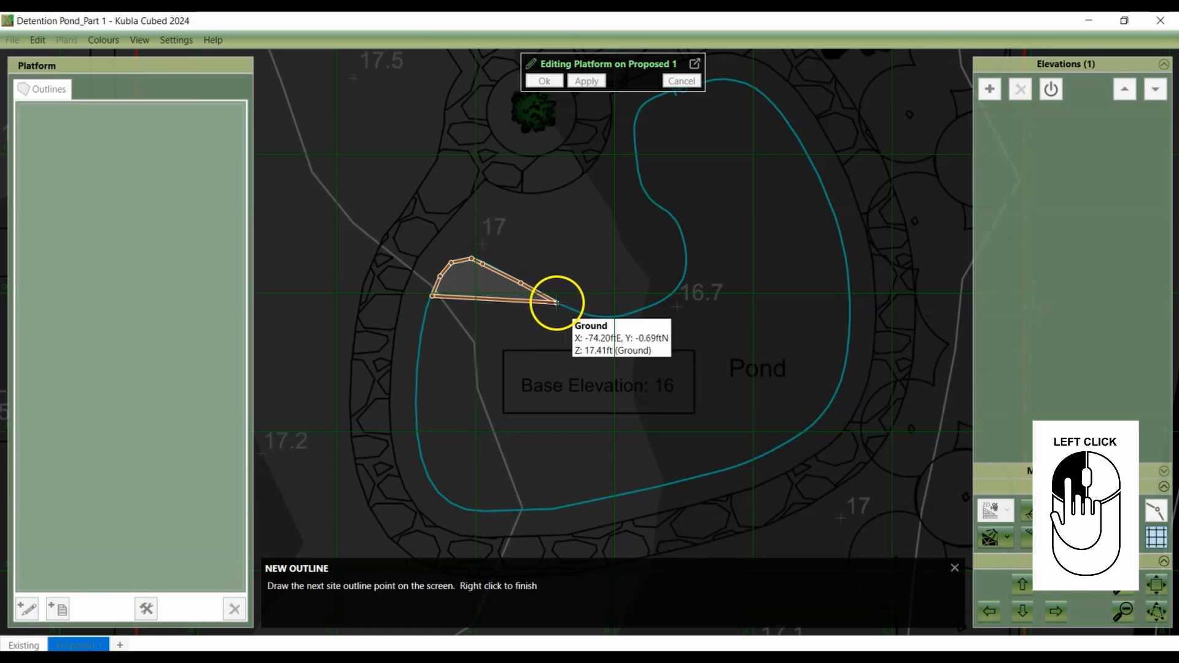
pyautogui.click(608, 321)
pyautogui.click(606, 316)
pyautogui.click(637, 311)
pyautogui.click(669, 296)
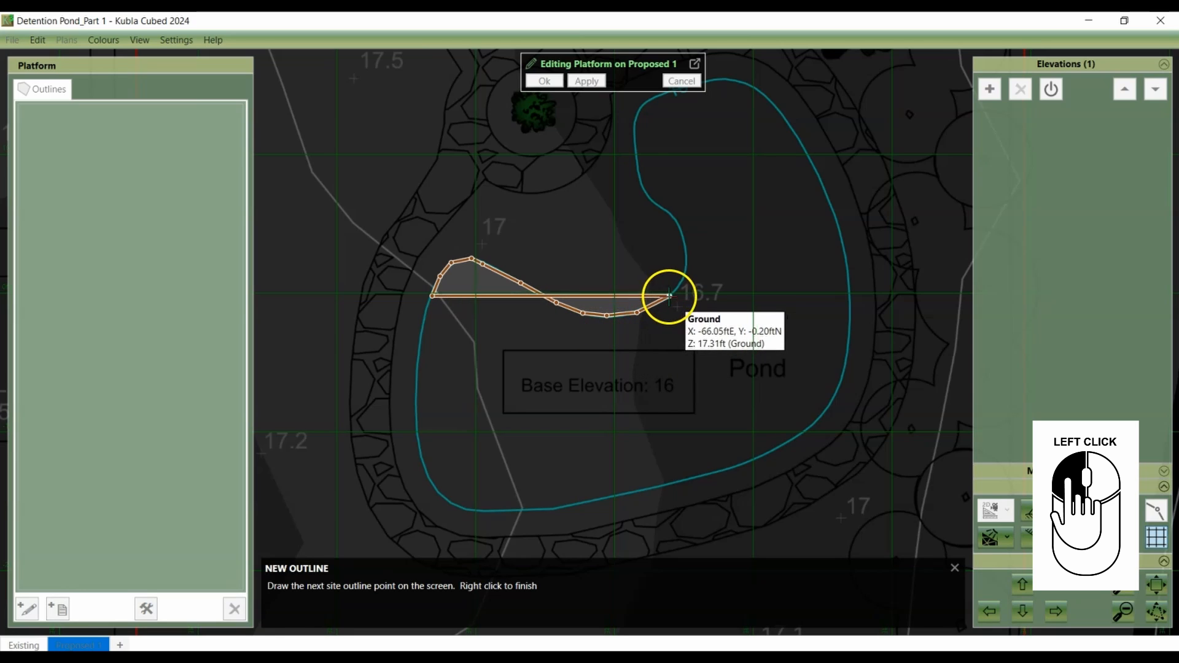
pyautogui.click(681, 277)
pyautogui.click(695, 268)
pyautogui.click(744, 257)
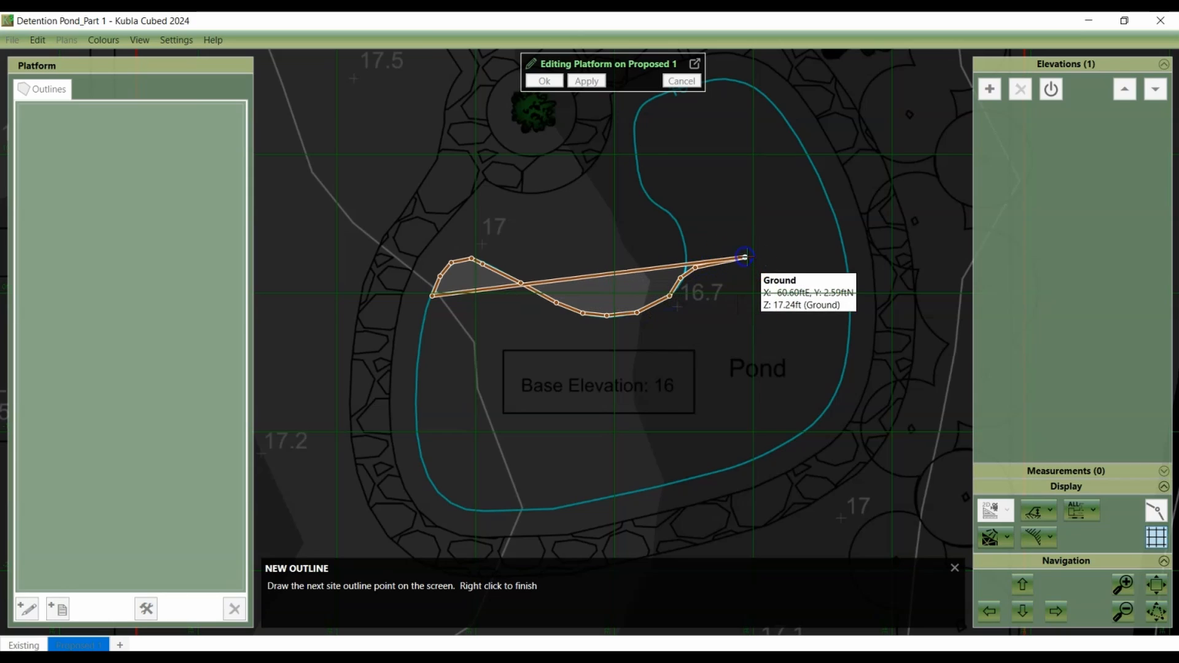
pyautogui.click(783, 255)
pyautogui.click(828, 264)
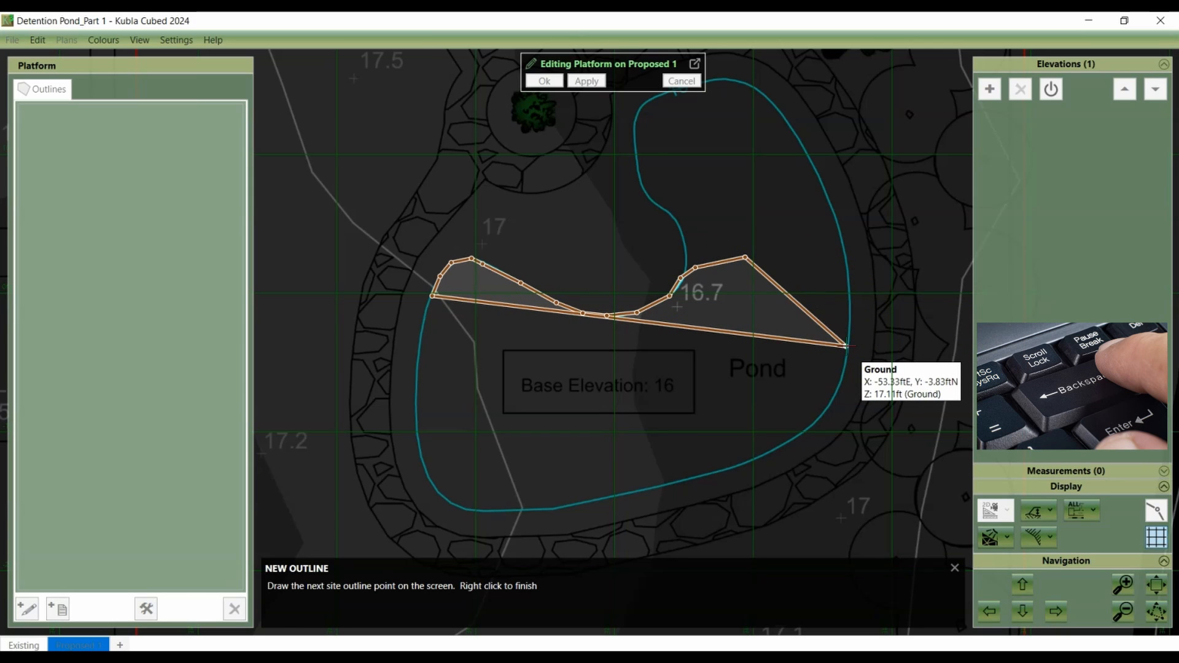
pyautogui.press('BackSpace')
pyautogui.press('BackSpace')
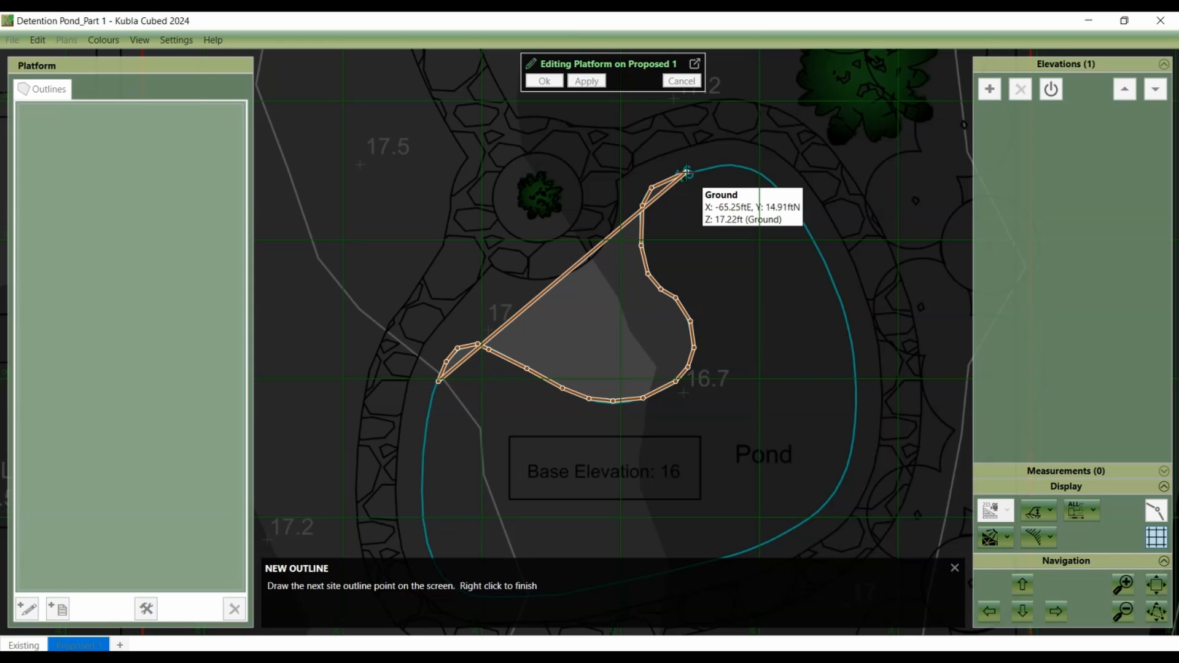
# Step: Continue tracing the platform outline along the 16 contour around the pond's northern lobe
pyautogui.click(687, 172)
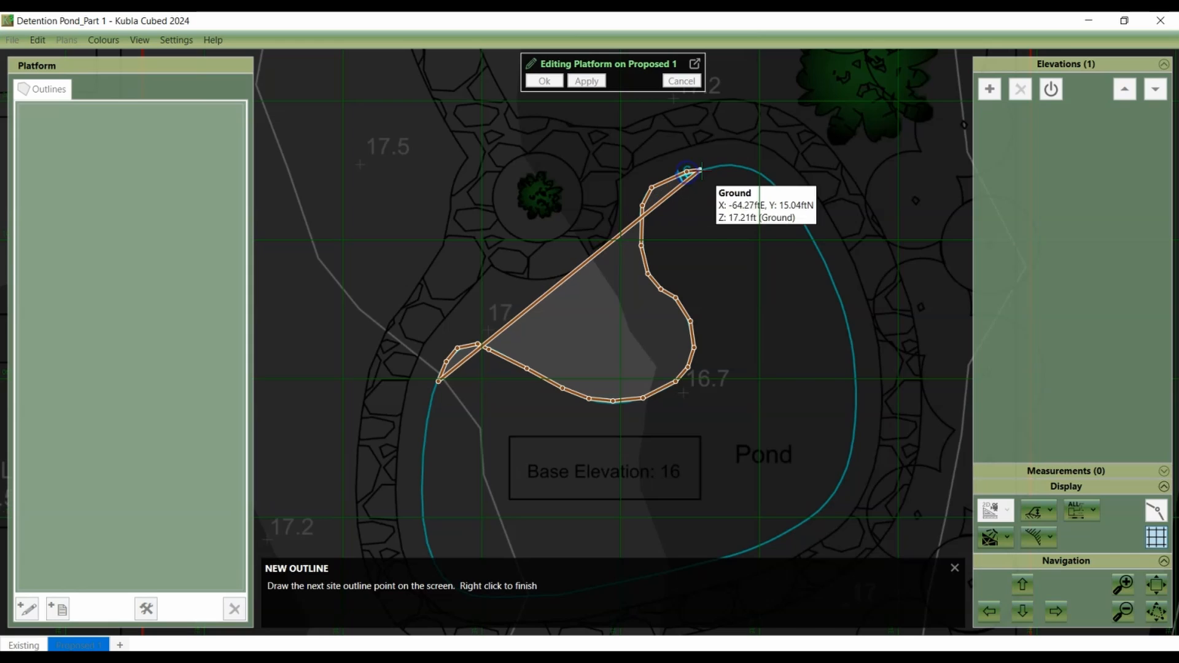
pyautogui.click(714, 166)
pyautogui.moveTo(773, 193); pyautogui.dragTo(666, 226, button='middle')
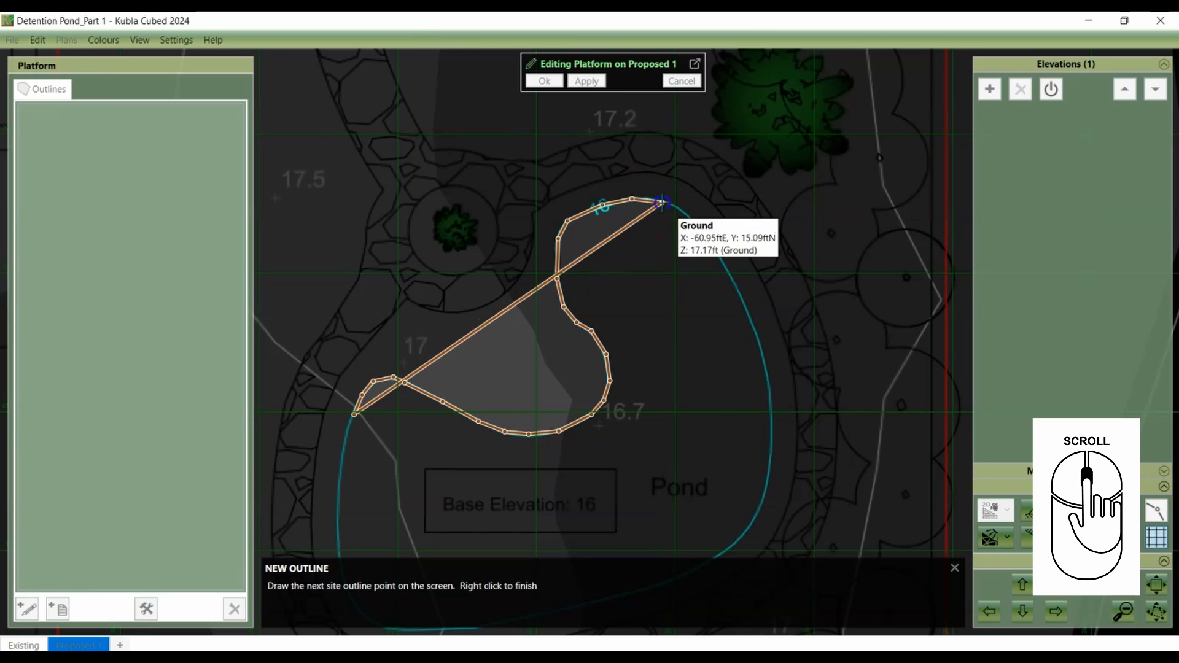
pyautogui.moveTo(661, 202); pyautogui.dragTo(620, 198, button='middle')
pyautogui.click(625, 200)
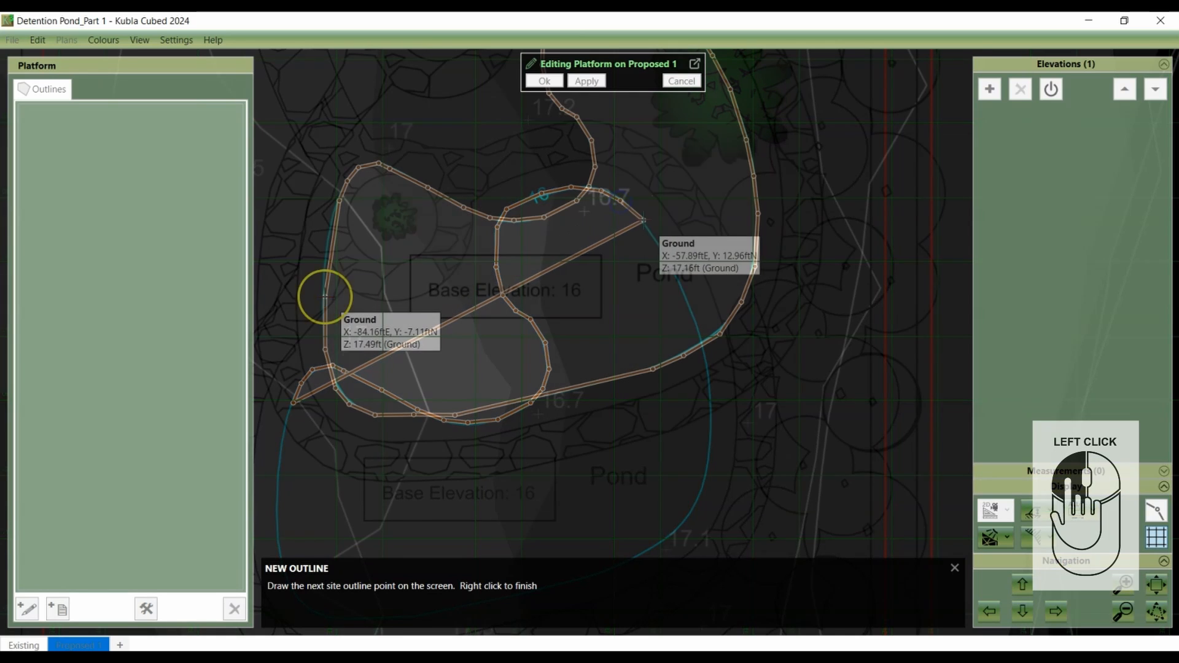
# Step: Complete the platform outline up the pond's western edge, finish it without a tag, and accept the platform
pyautogui.click(323, 256)
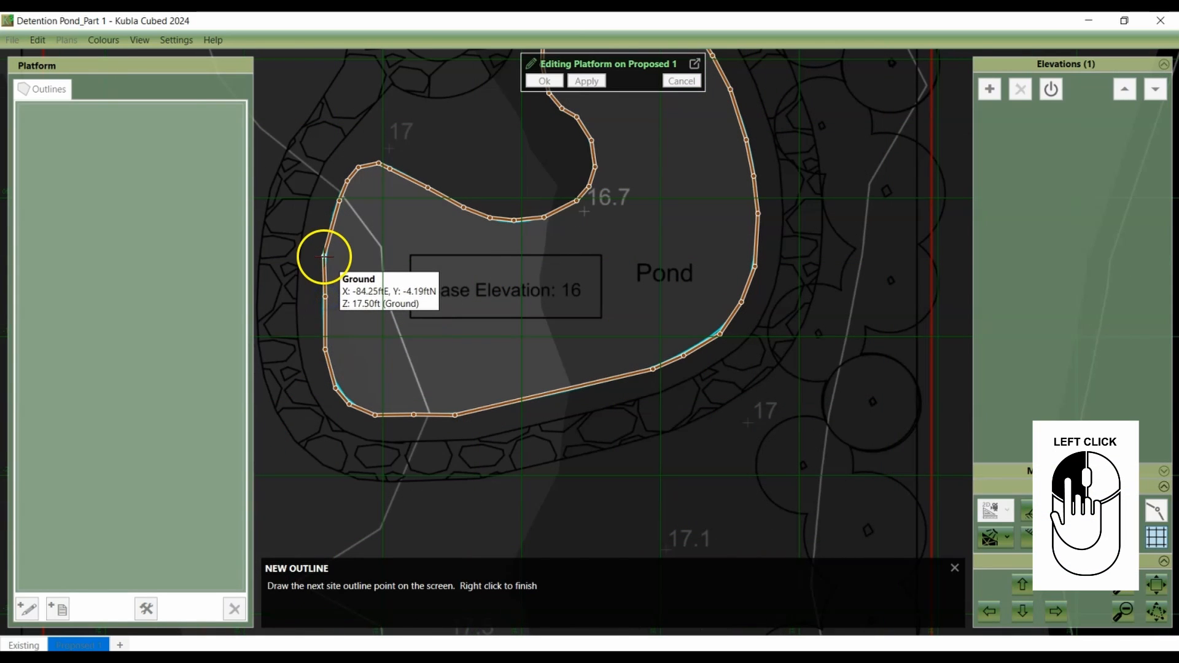
pyautogui.click(331, 226)
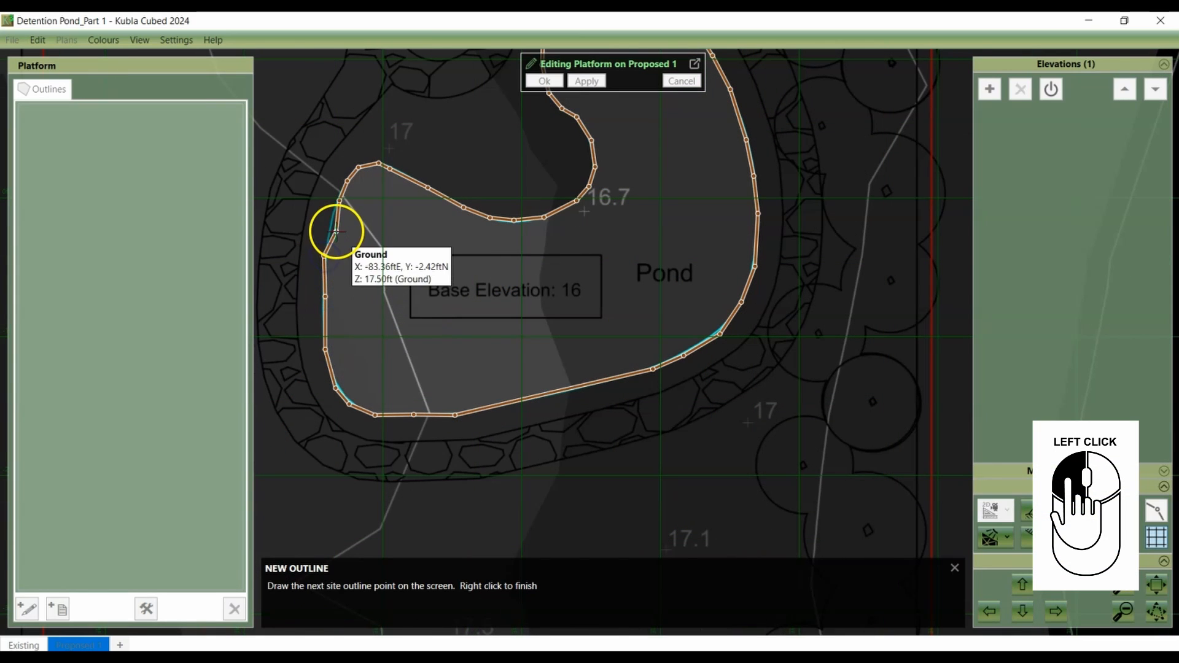
pyautogui.rightClick(398, 234)
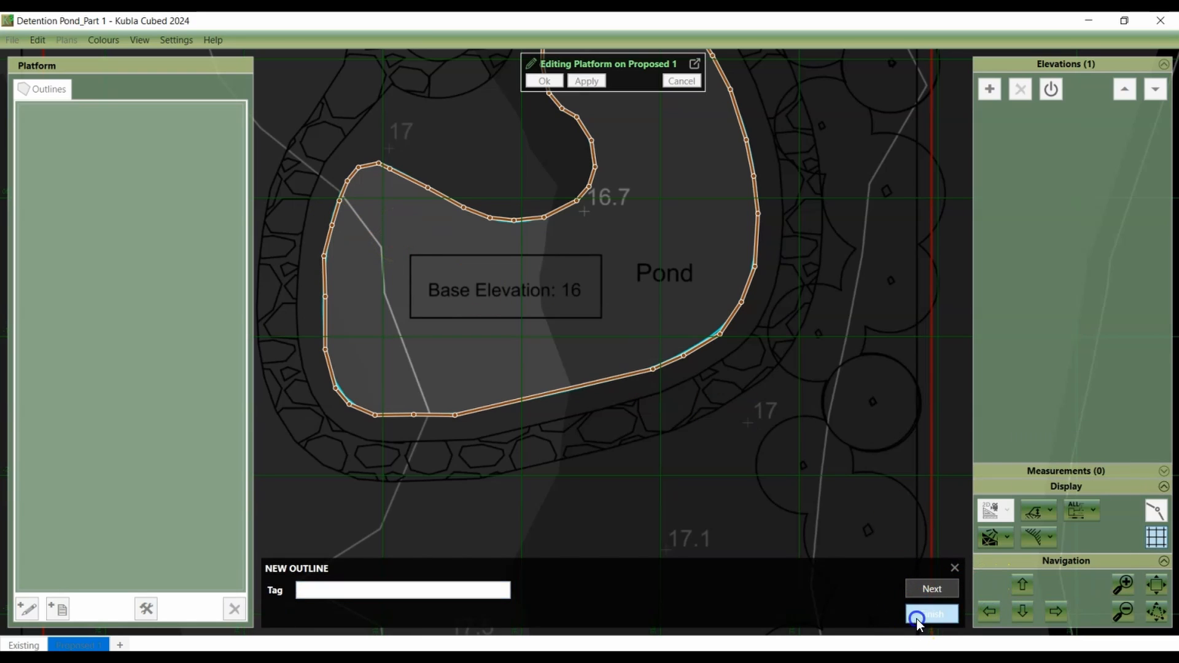
pyautogui.click(910, 612)
pyautogui.click(545, 80)
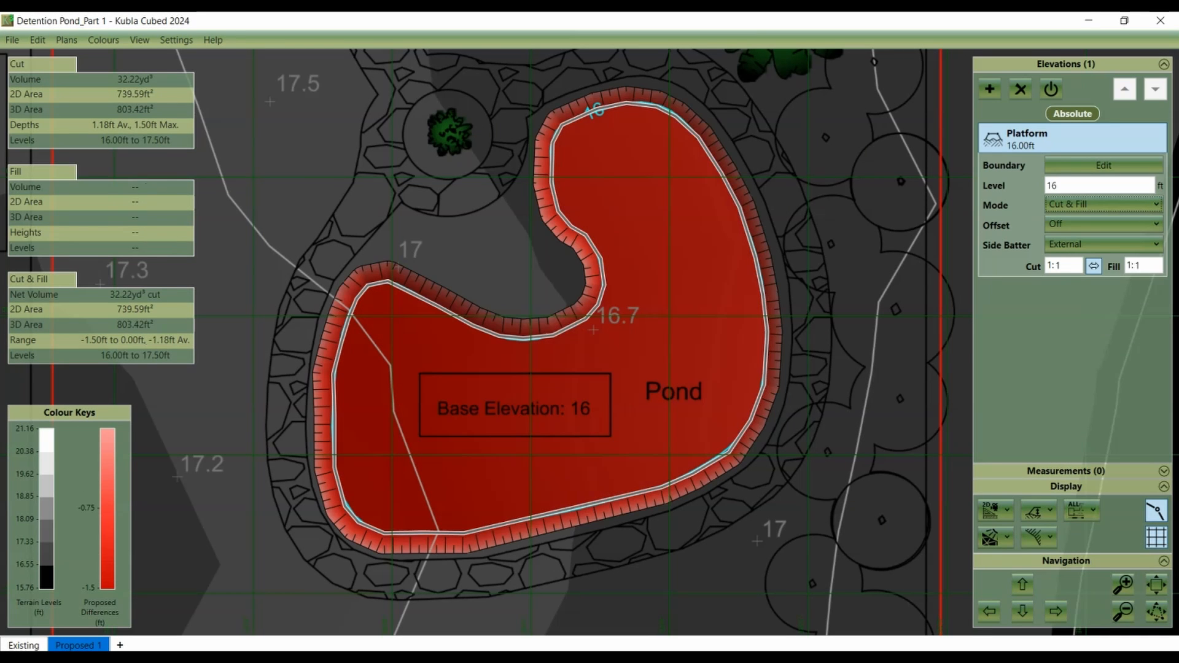
# Step: Show the pond excavation in the 3D view
pyautogui.click(995, 511)
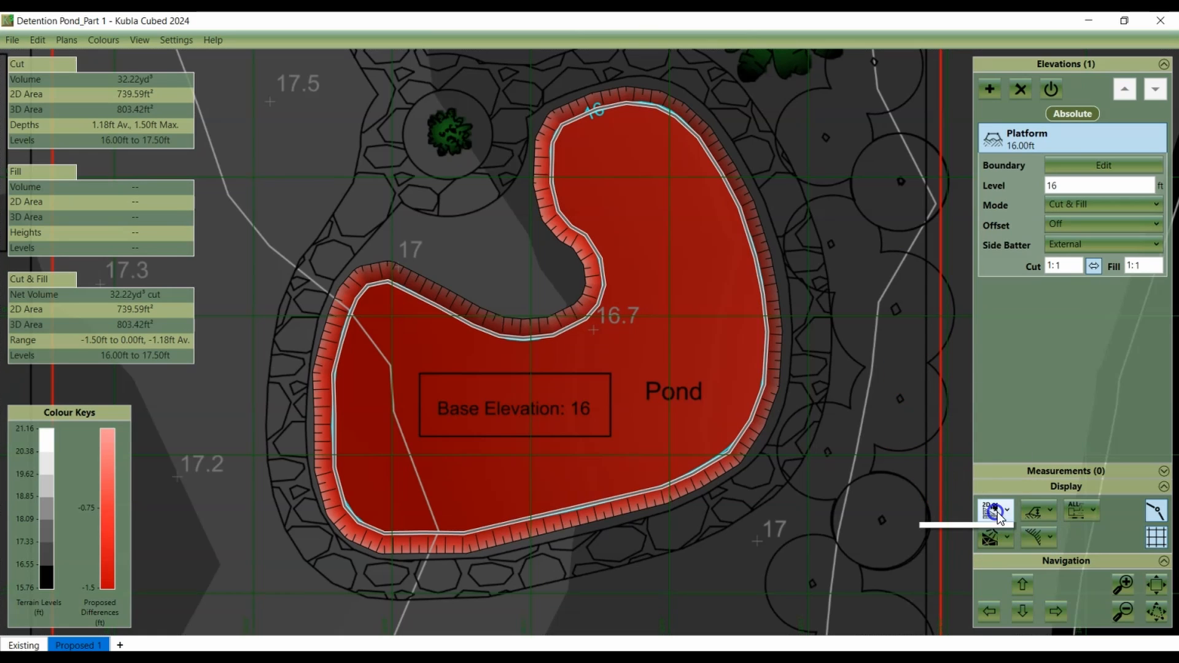
pyautogui.click(979, 560)
pyautogui.moveTo(619, 495); pyautogui.dragTo(601, 490, button='middle')
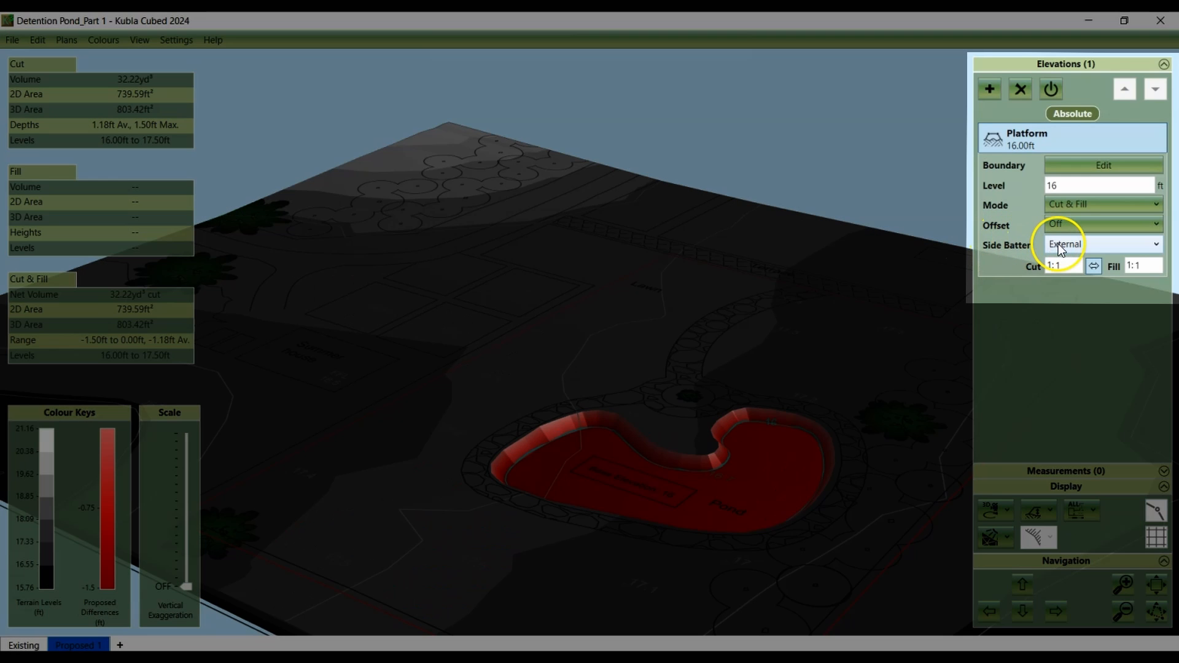
# Step: Change the platform's side batter to Internal and inspect the pond's sloped edge and base
pyautogui.click(1058, 245)
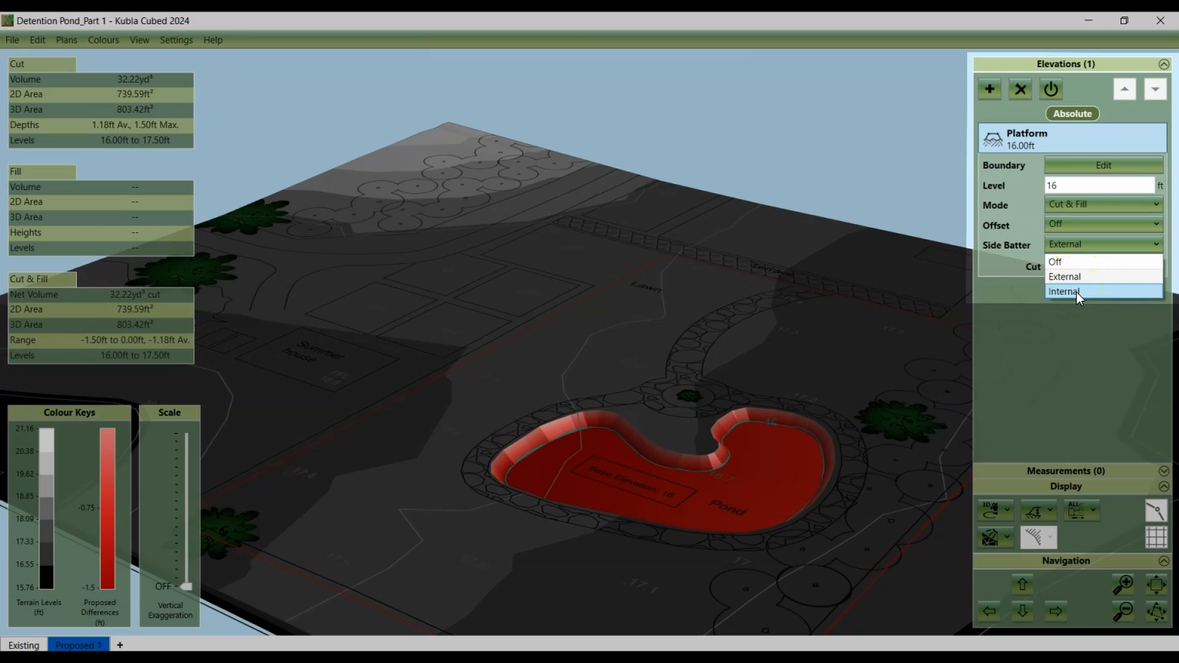
pyautogui.click(1077, 292)
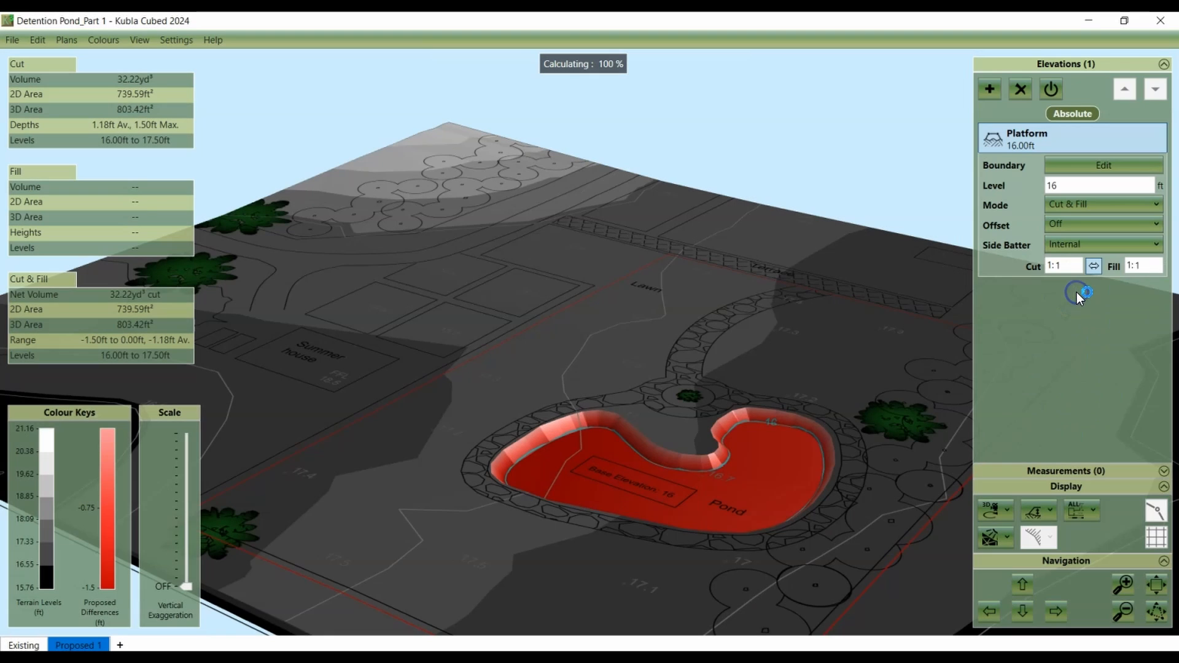
pyautogui.click(668, 458)
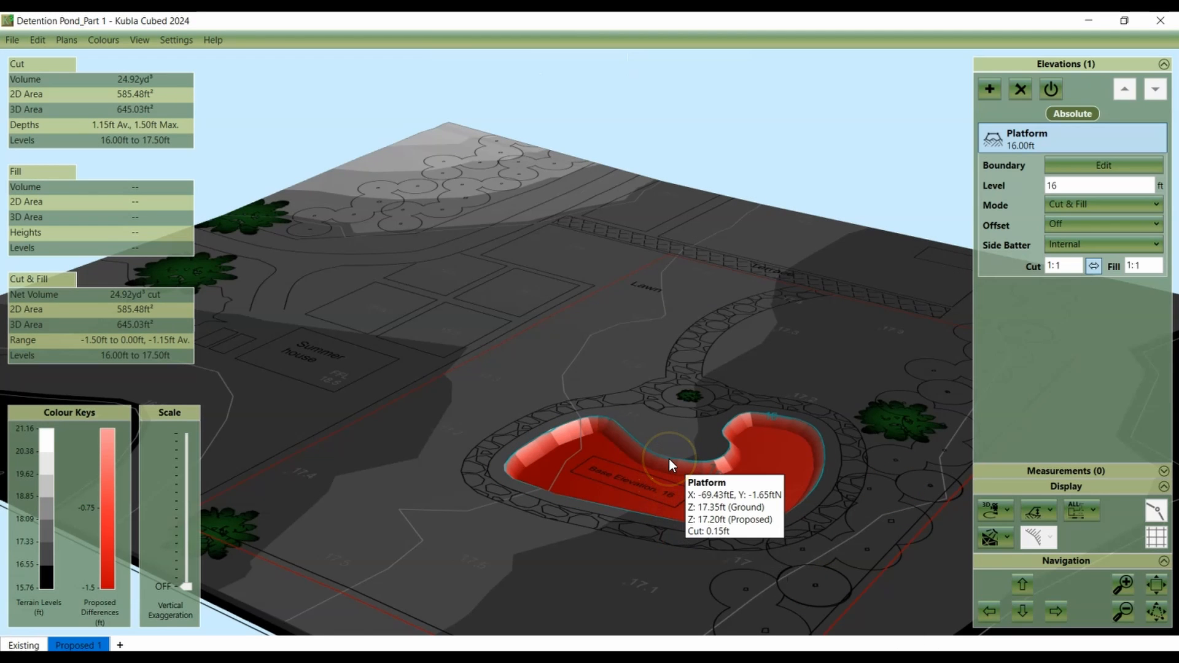
pyautogui.click(690, 485)
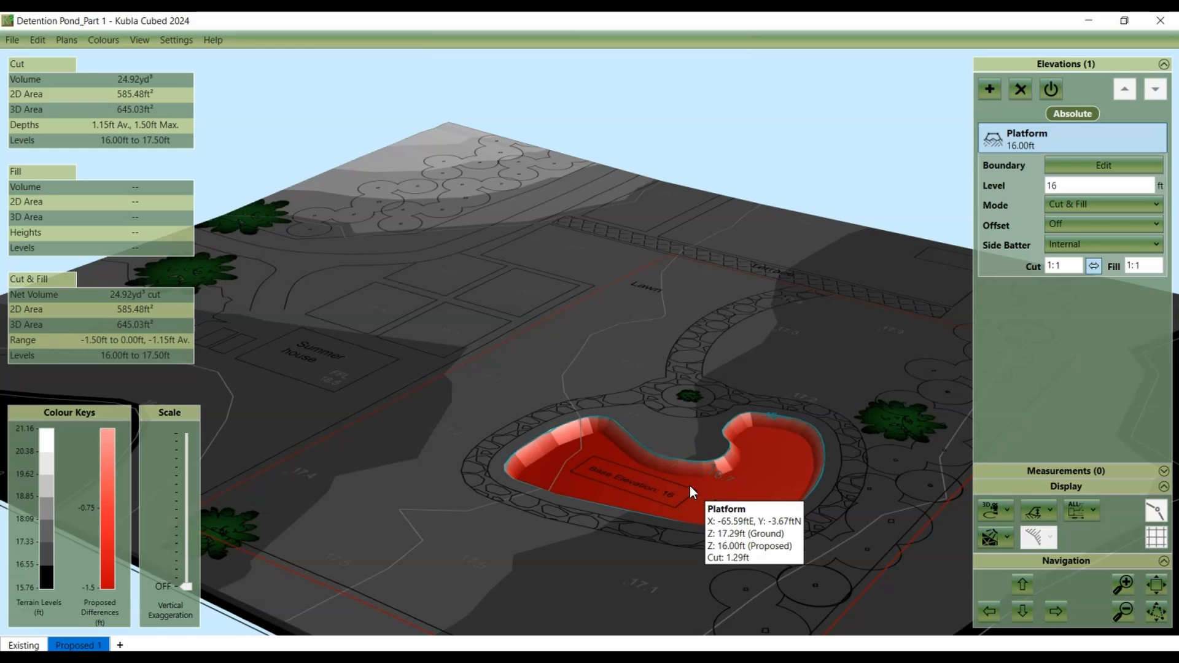
pyautogui.click(723, 469)
# Step: Set the platform's linked cut and fill side batter to 1:2
pyautogui.click(1055, 265)
pyautogui.moveTo(1060, 264); pyautogui.dragTo(1066, 265)
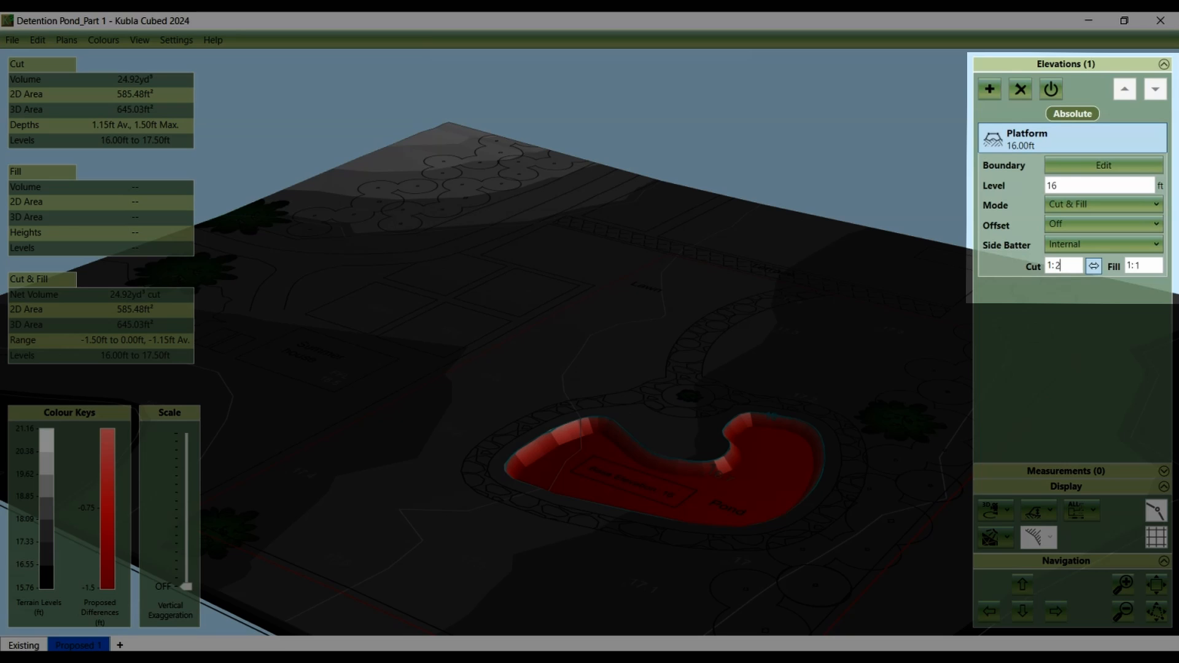
pyautogui.write('2')
pyautogui.press('Return')
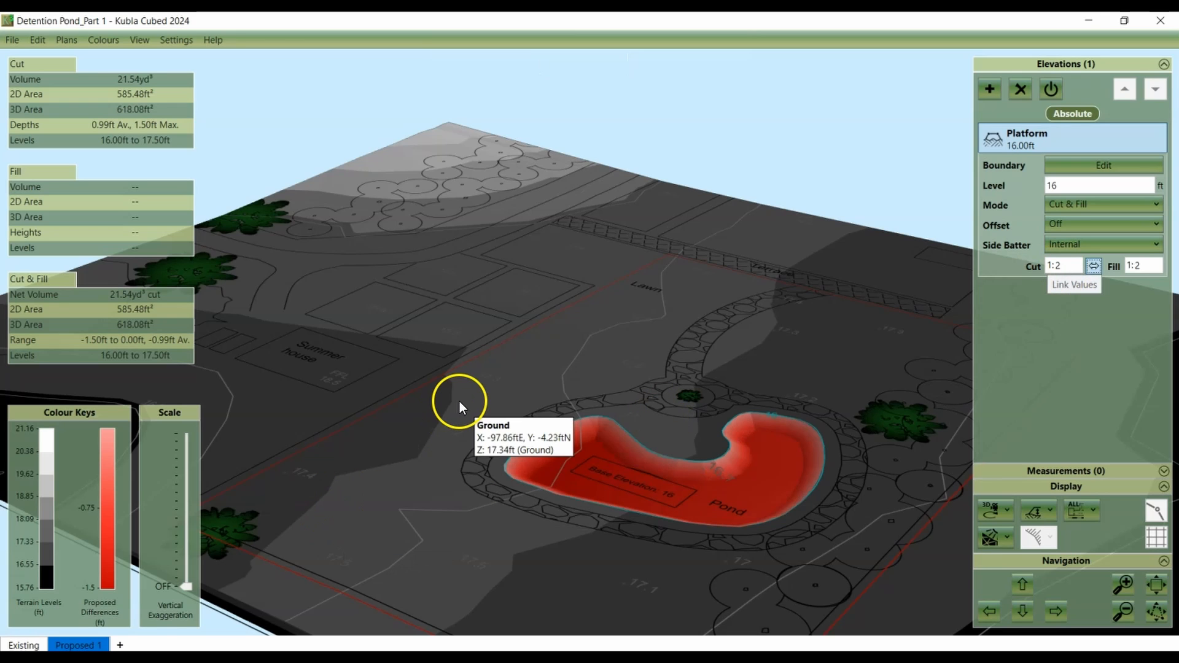
pyautogui.moveTo(630, 458); pyautogui.dragTo(655, 452)
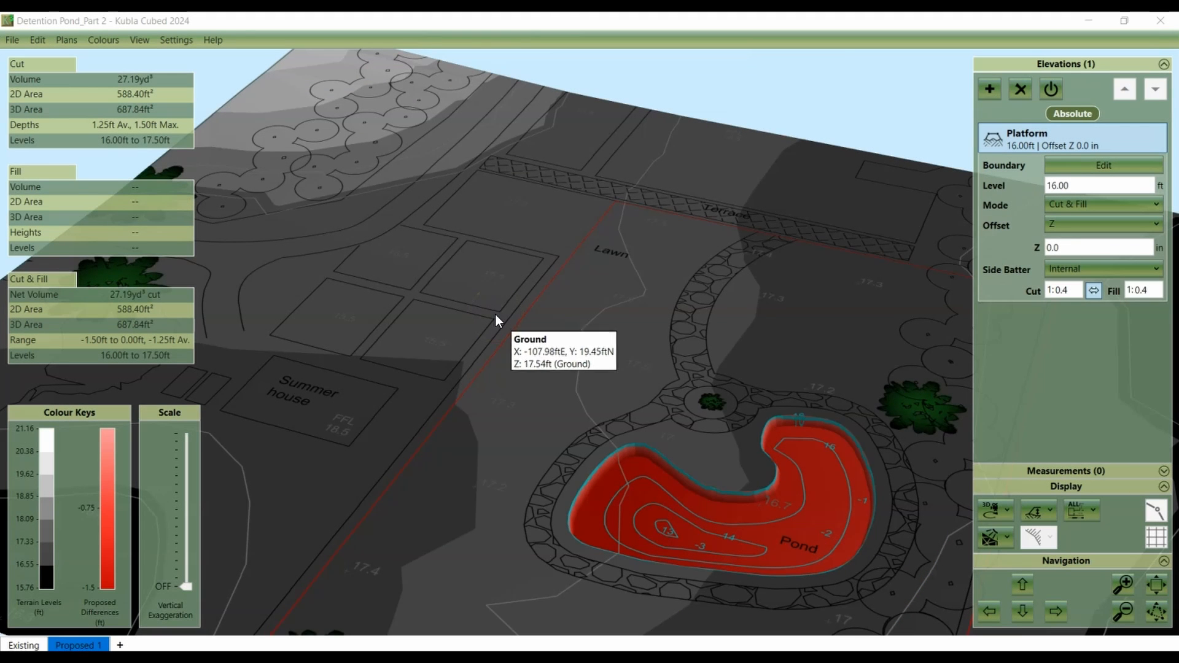
# Step: Examine the pond's four stepped platforms in the elevations list, selecting each one in order from 16 ft to 13 ft
pyautogui.moveTo(623, 502); pyautogui.dragTo(635, 499)
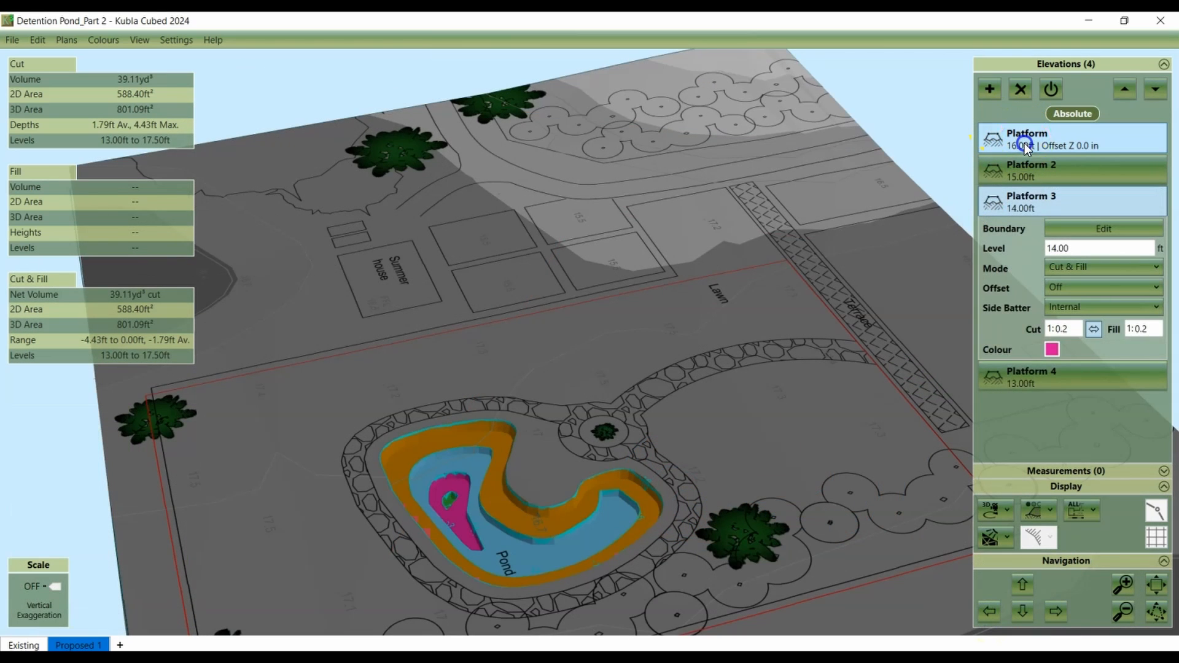
pyautogui.click(1024, 144)
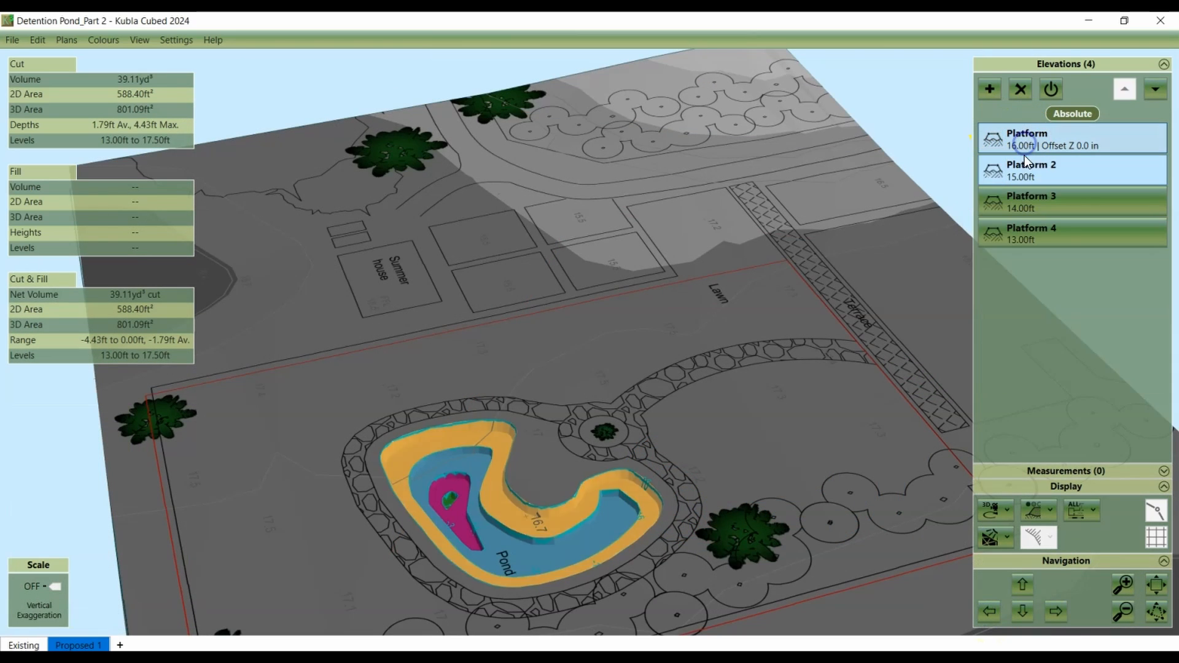
pyautogui.click(1029, 166)
pyautogui.click(1034, 196)
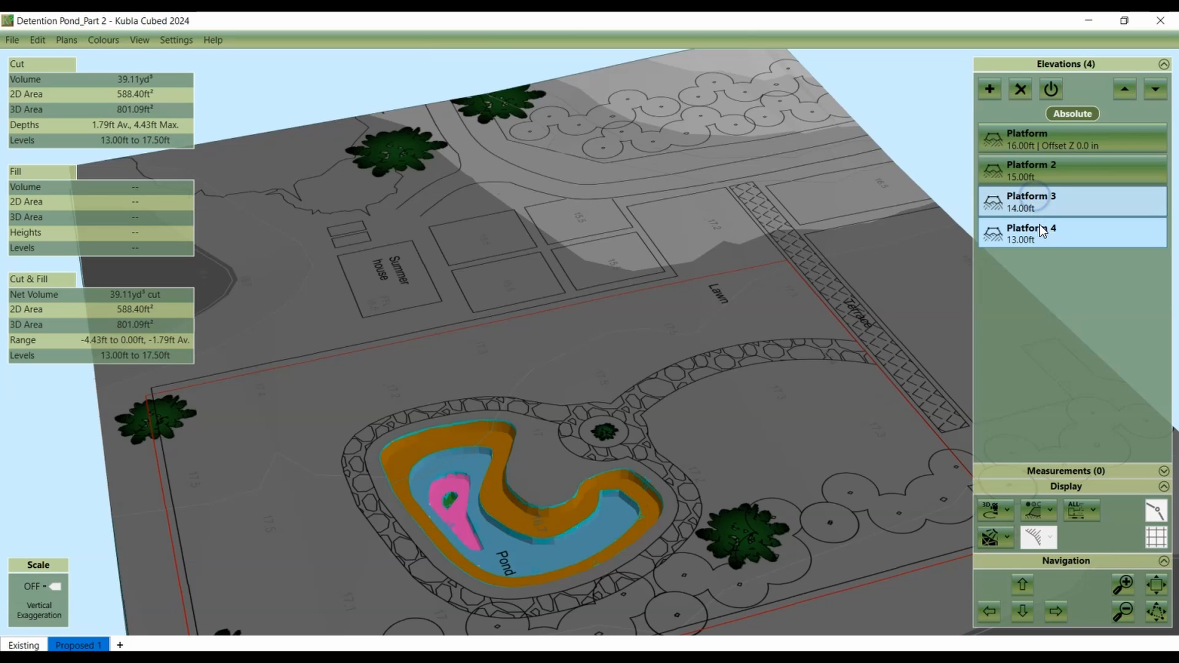
pyautogui.click(1042, 230)
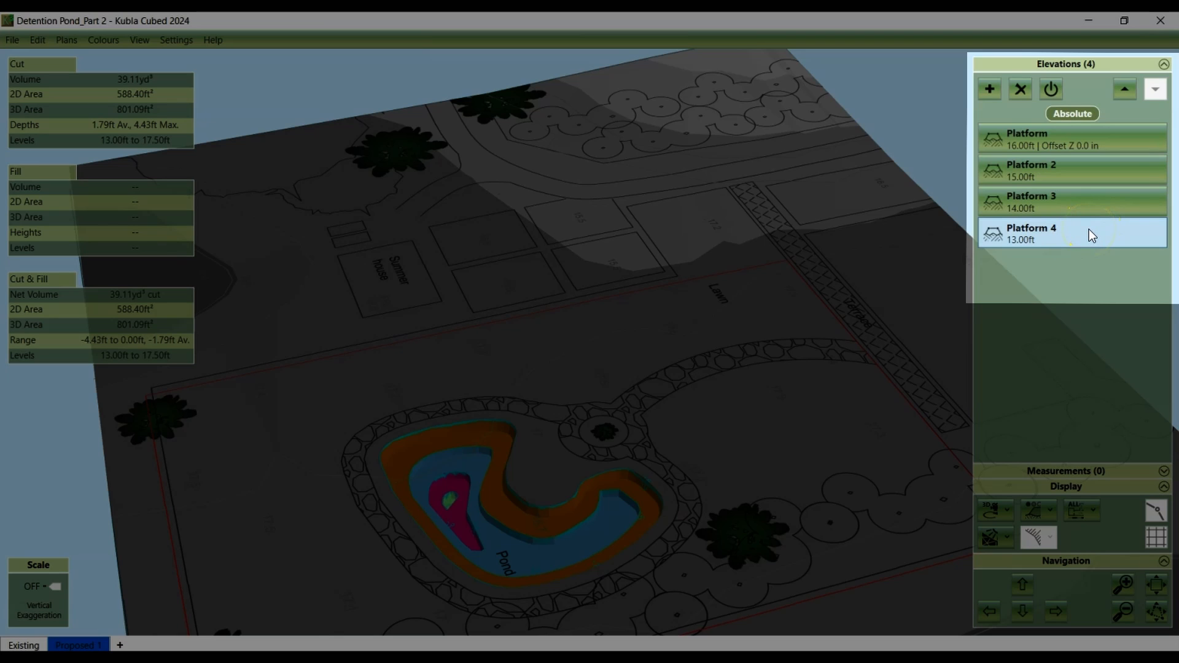
# Step: Move Platform 4 above Platform 3 in the elevation order, and return it below Platform 3
pyautogui.click(1116, 94)
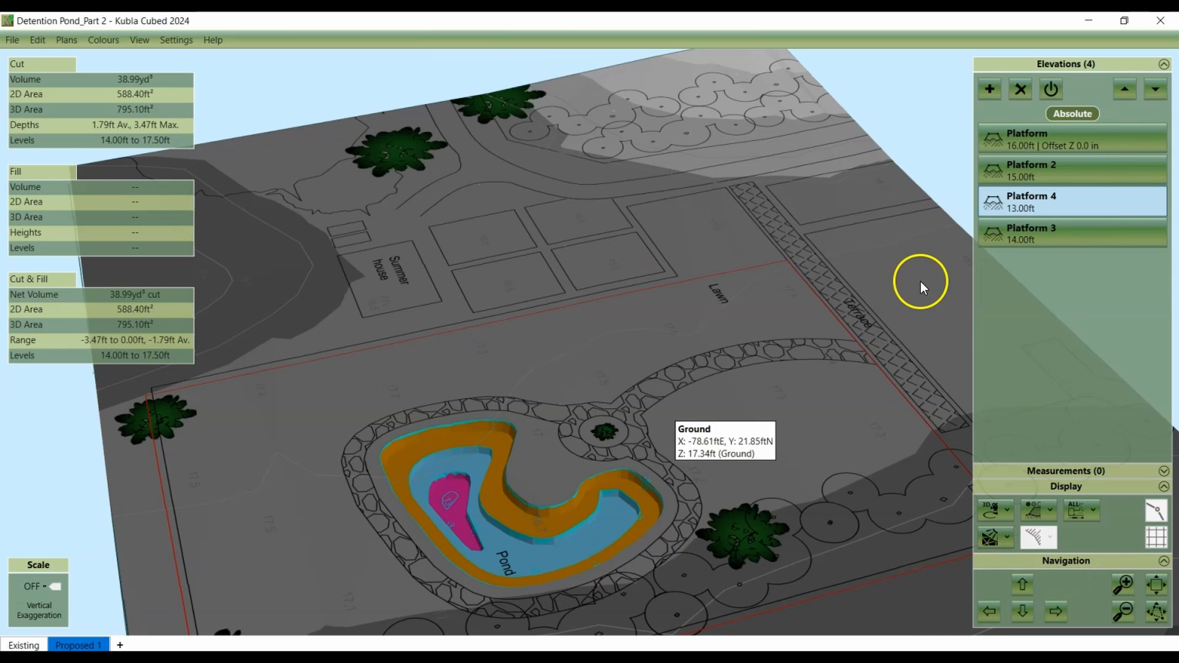
pyautogui.click(1109, 196)
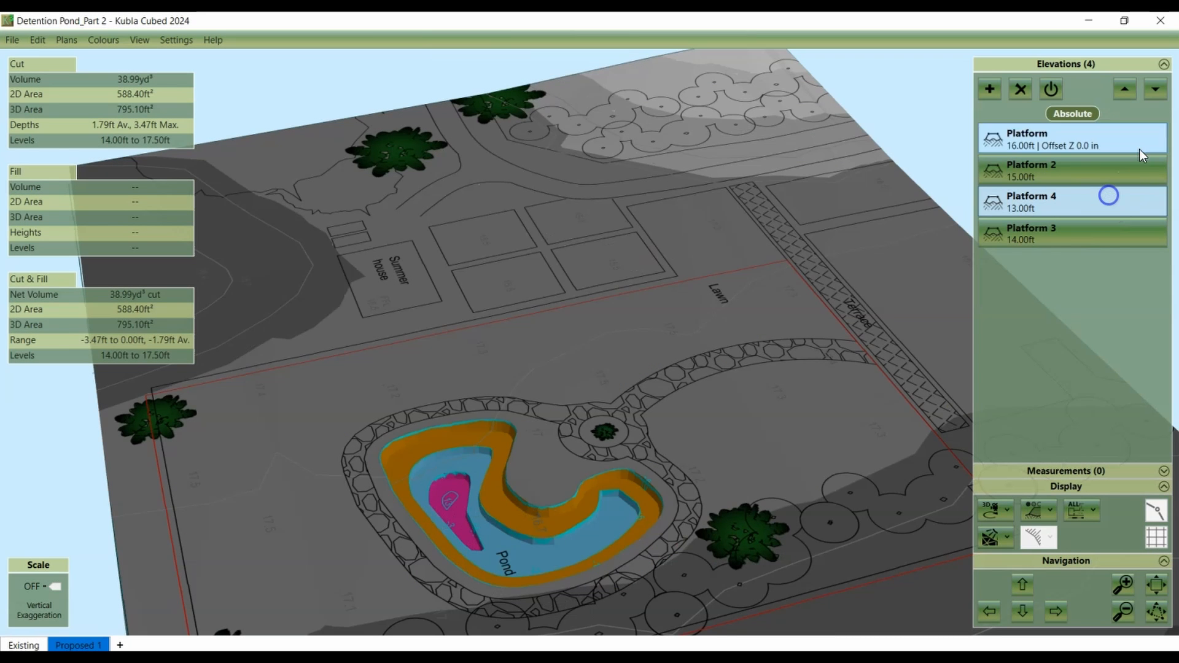
pyautogui.click(1155, 91)
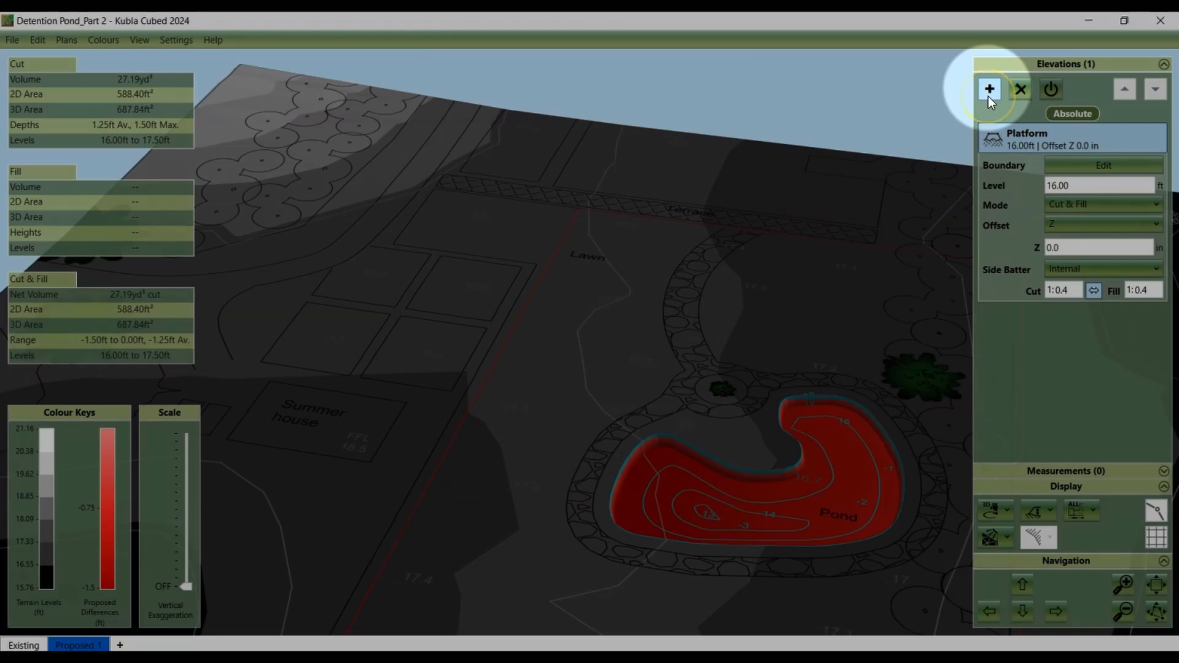
# Step: Add a second absolute Platform elevation and trace its boundary around the pond's 15 ft contour
pyautogui.click(988, 90)
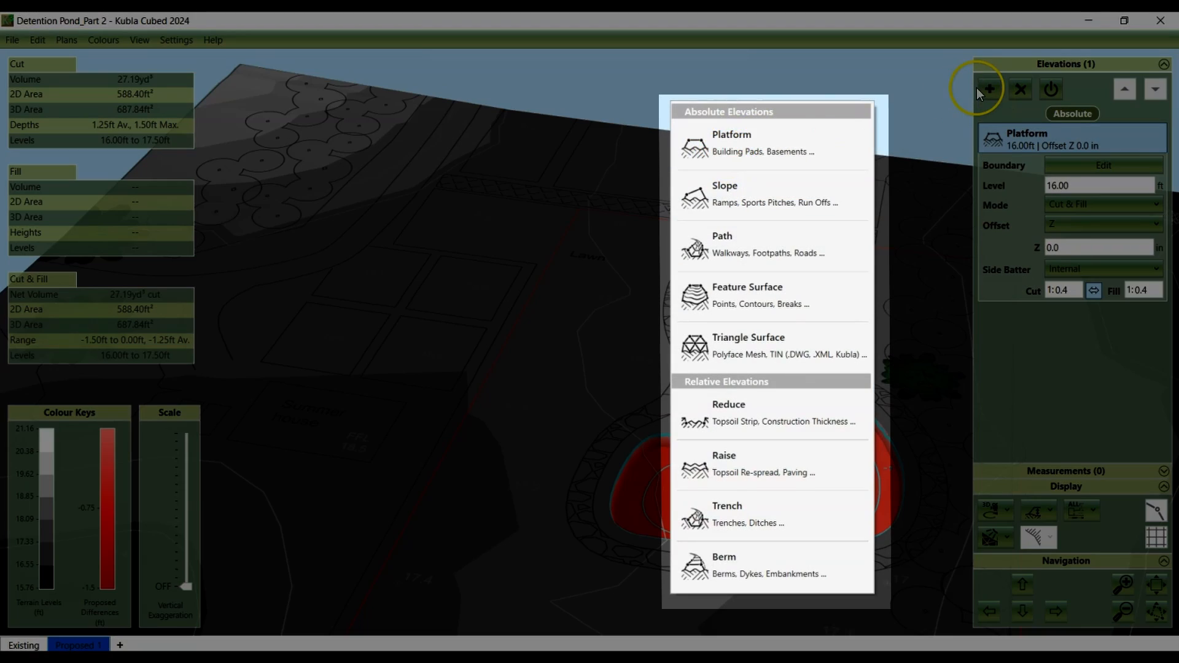
pyautogui.click(837, 139)
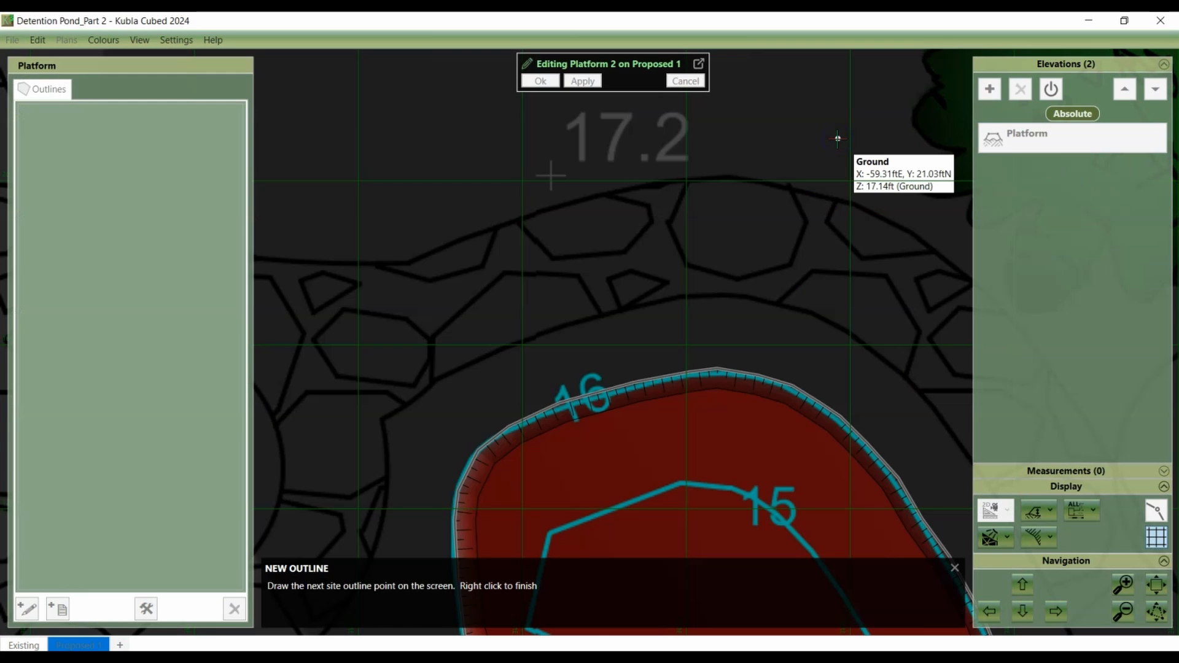
pyautogui.scroll(-3, 703, 473)
pyautogui.moveTo(690, 471); pyautogui.dragTo(632, 254, button='middle')
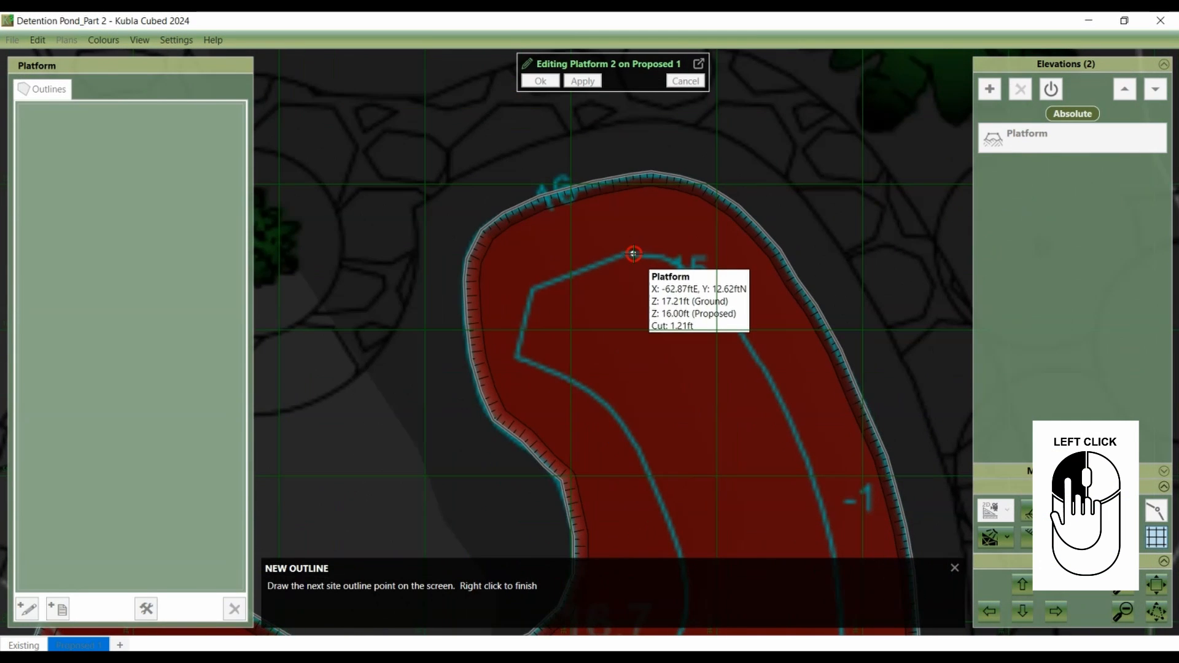
pyautogui.click(533, 288)
pyautogui.click(625, 254)
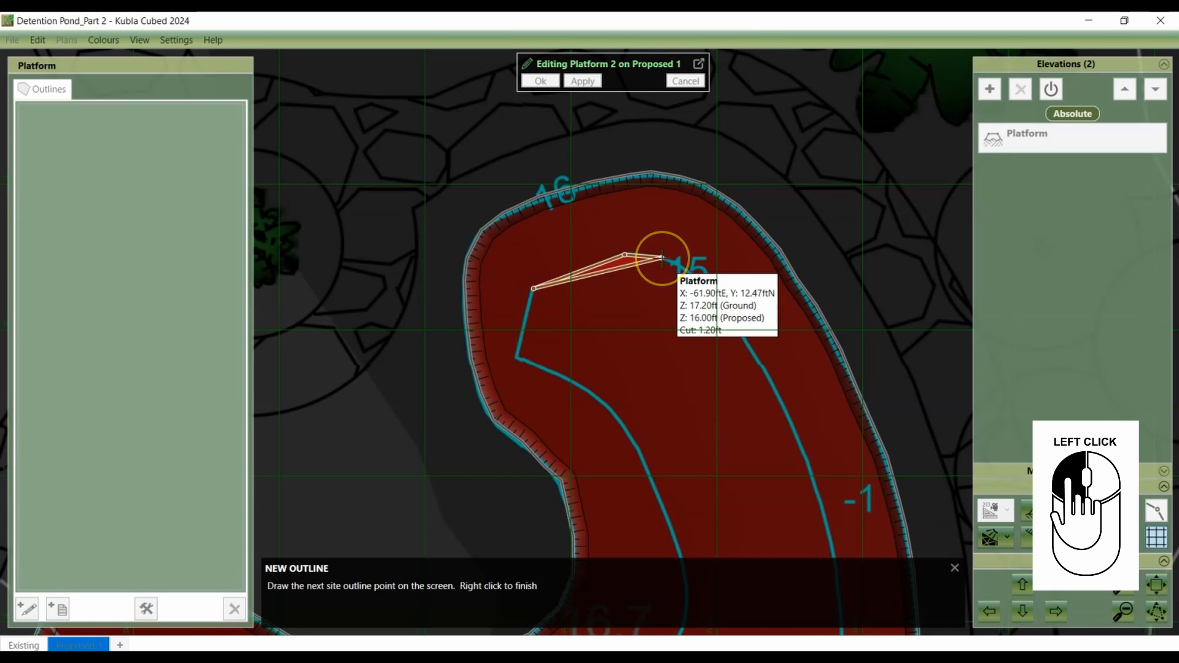
pyautogui.click(661, 257)
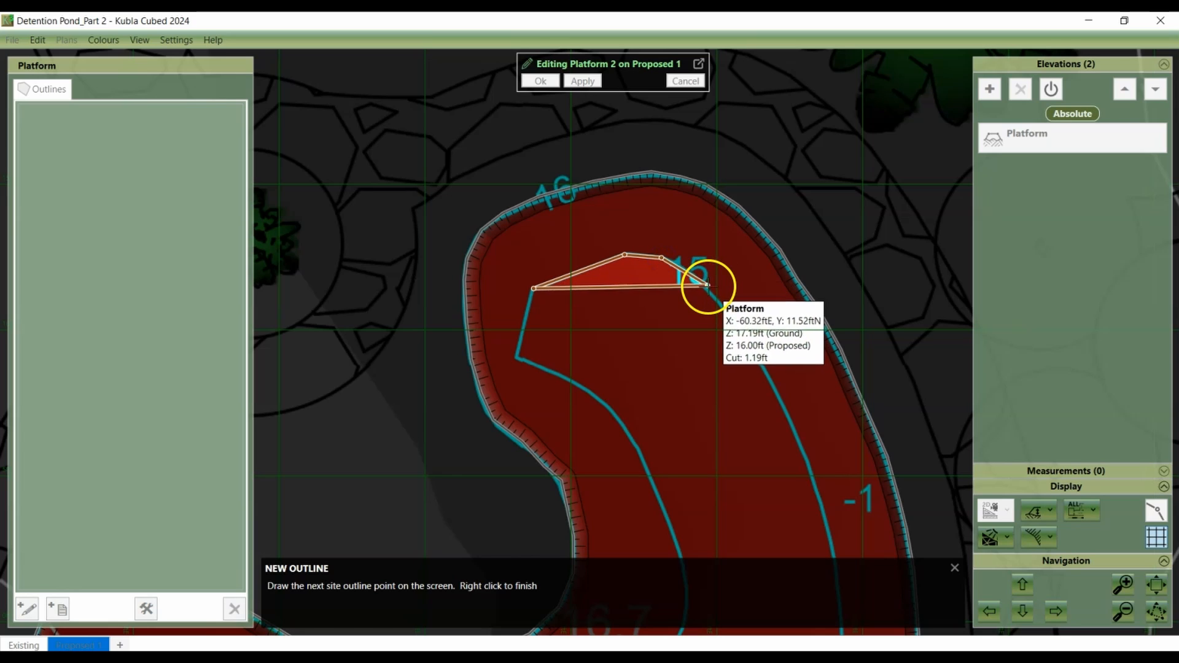
pyautogui.scroll(-1, 704, 287)
pyautogui.click(704, 287)
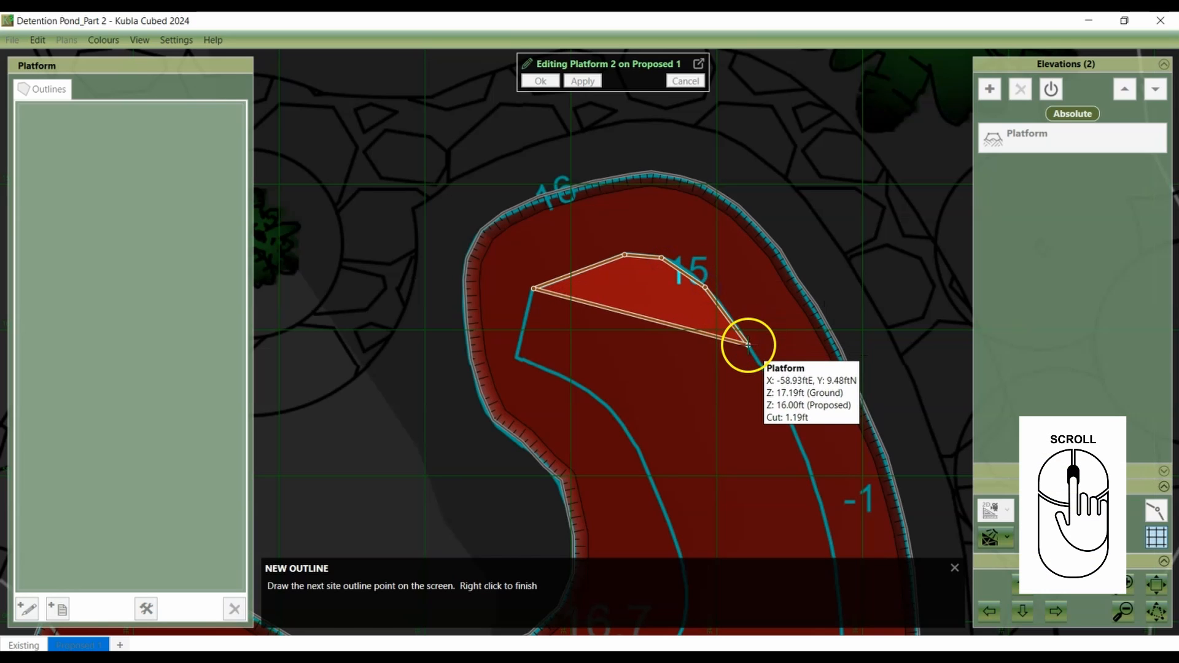
pyautogui.click(747, 345)
pyautogui.moveTo(794, 413); pyautogui.dragTo(651, 163, button='middle')
pyautogui.click(661, 204)
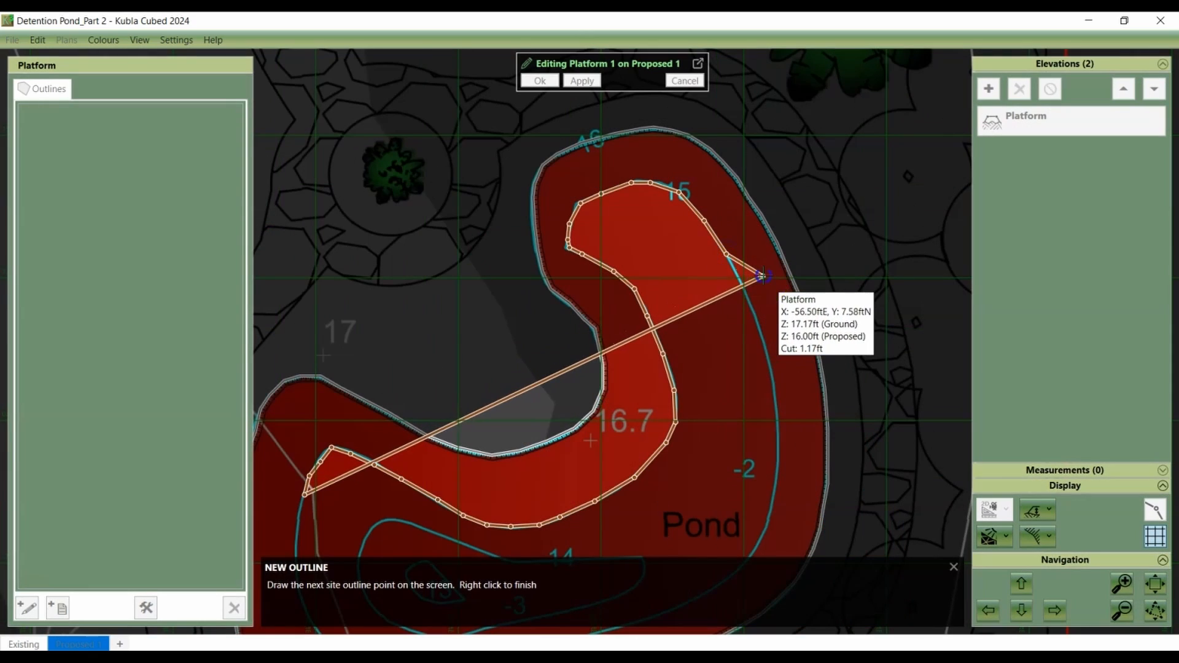
pyautogui.click(763, 275)
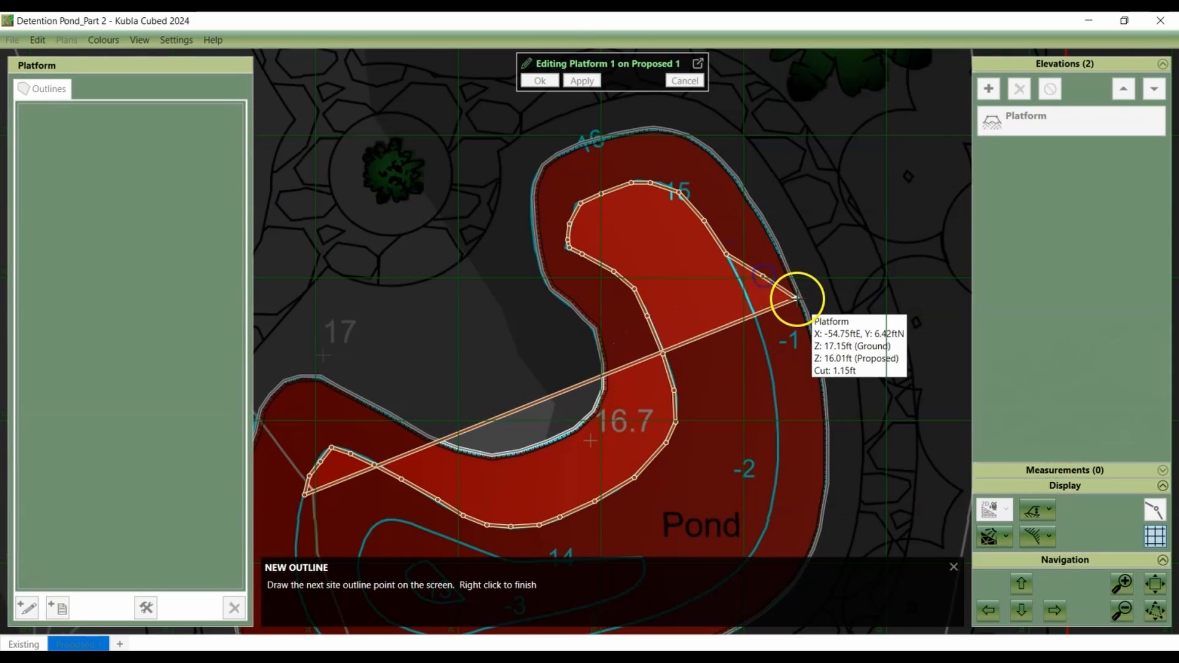
pyautogui.click(797, 298)
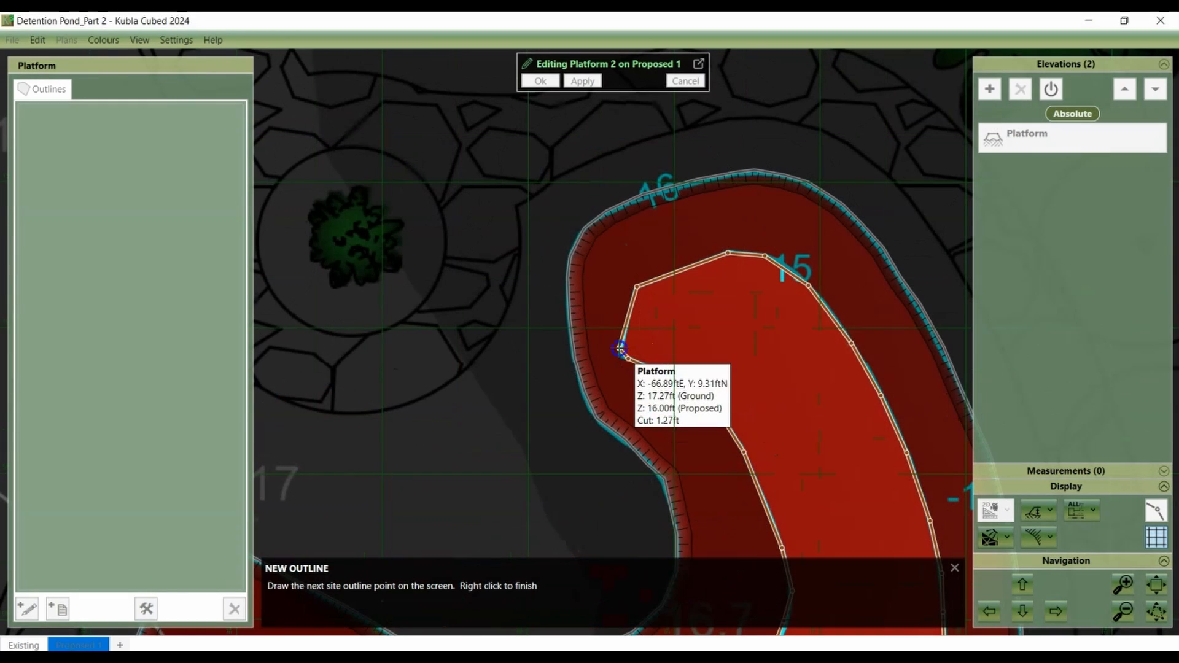
pyautogui.rightClick(625, 320)
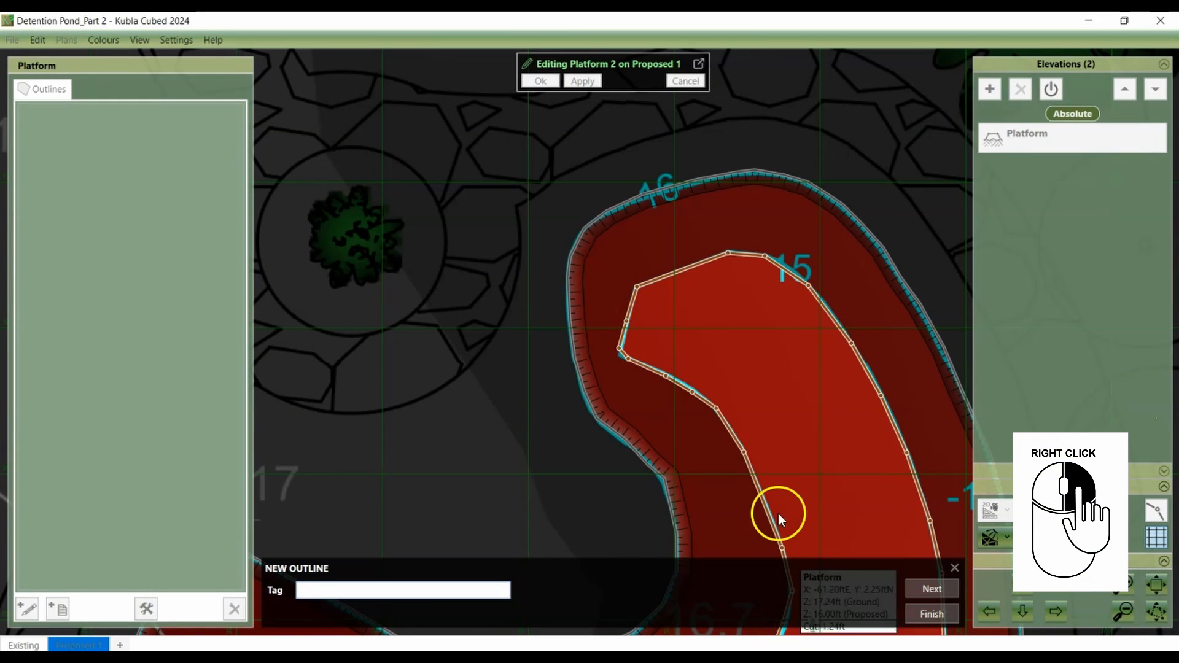
pyautogui.click(938, 616)
pyautogui.click(544, 76)
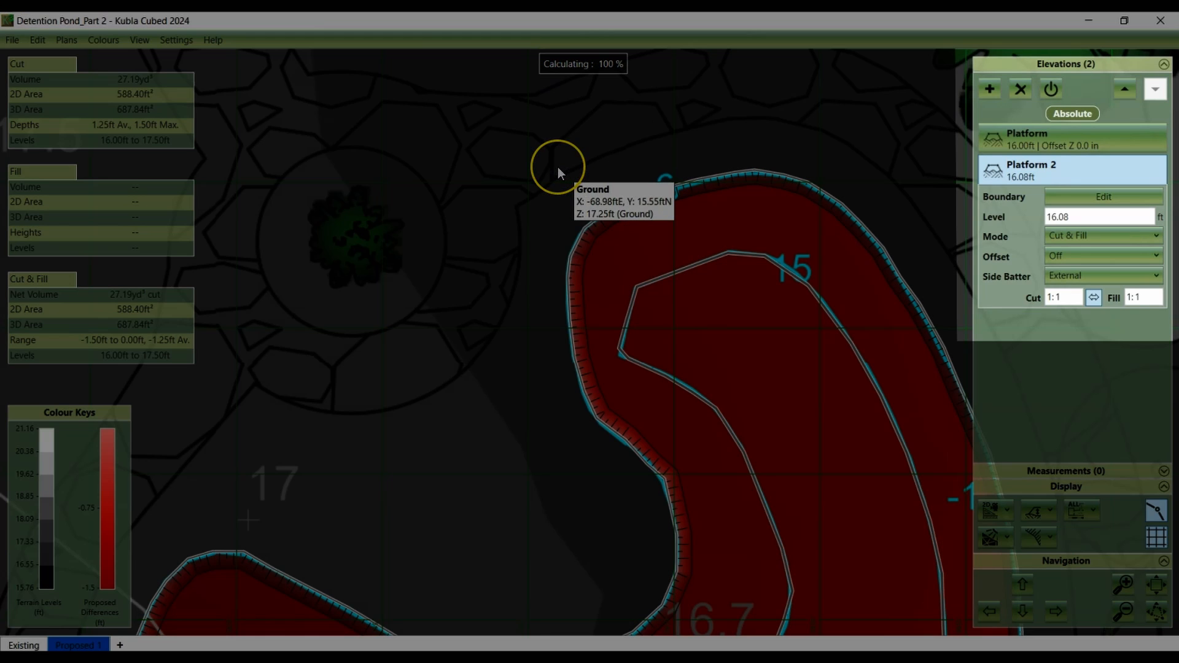
# Step: Set Platform 2's level to 15 ft
pyautogui.click(1090, 211)
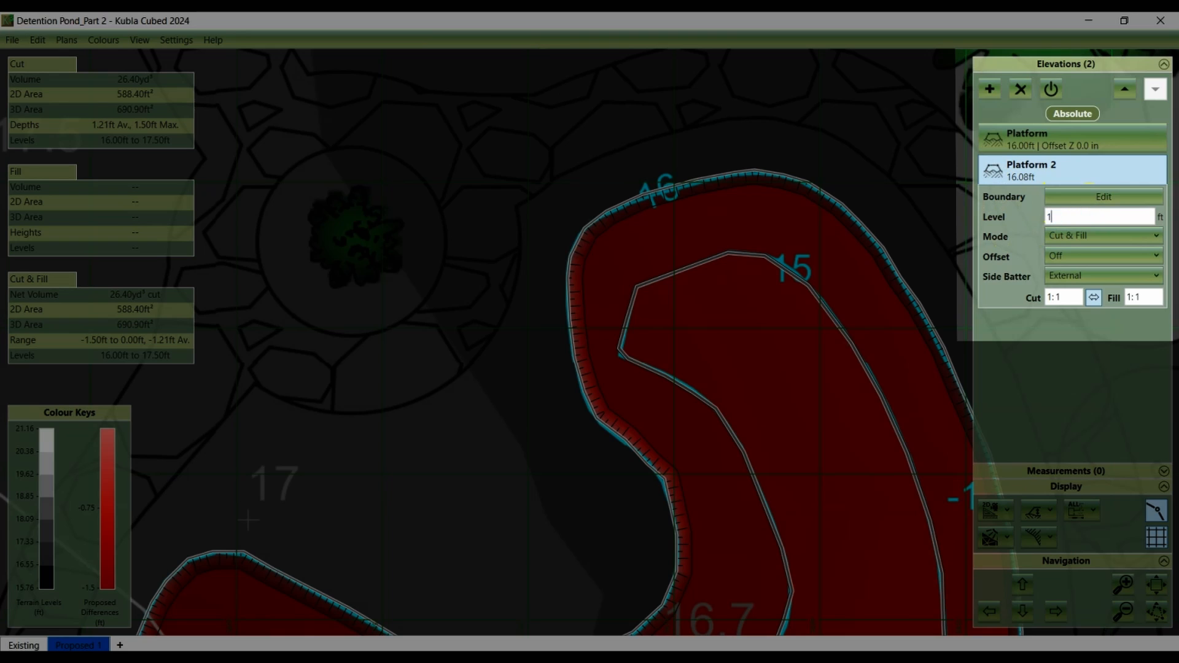
pyautogui.write('15')
pyautogui.press('Return')
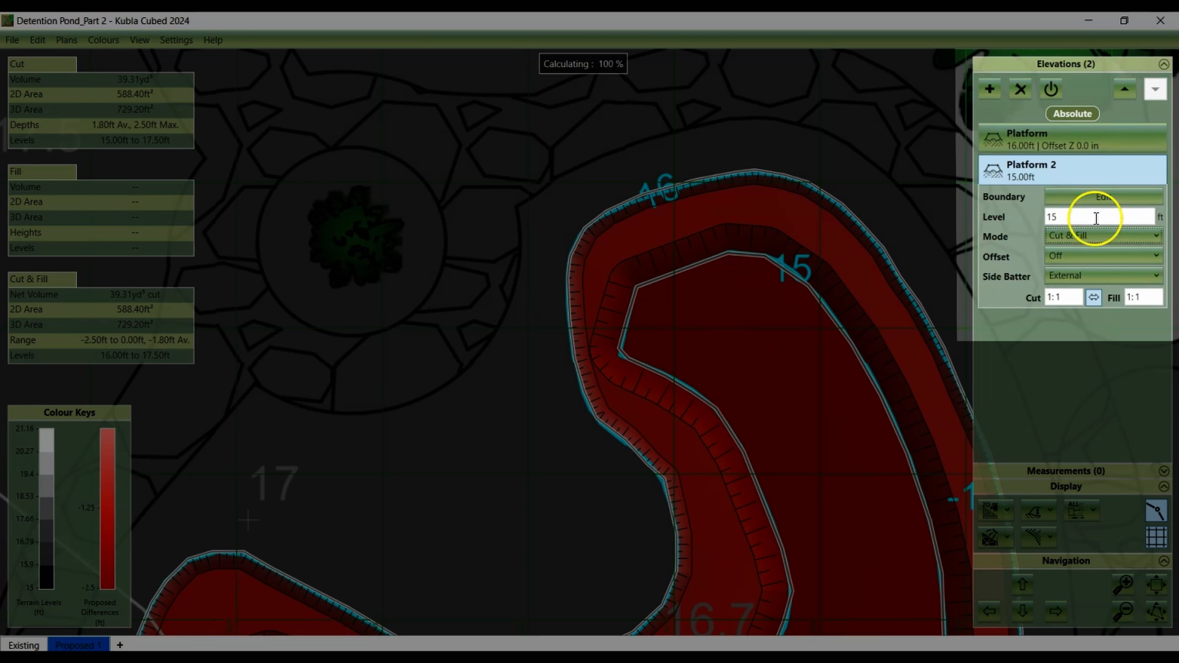
# Step: Give Platform 2 an Internal side batter of 1:0.2, with the fill slope linked to the cut slope
pyautogui.click(1085, 271)
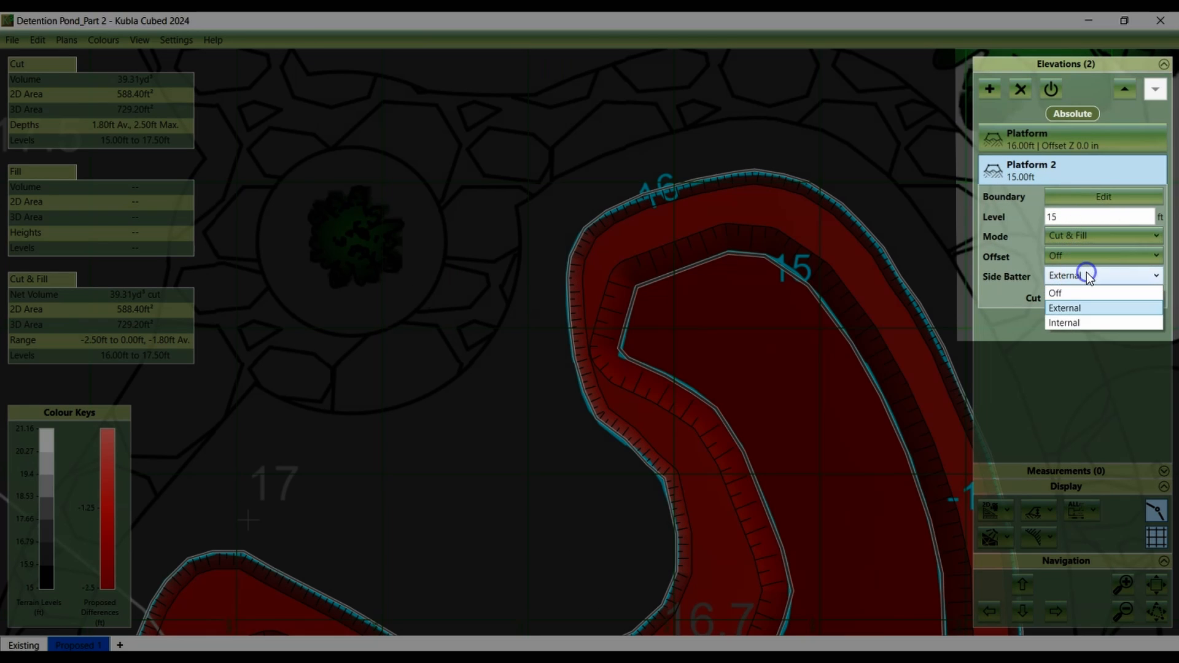
pyautogui.click(1092, 323)
pyautogui.click(1068, 297)
pyautogui.write('1:0')
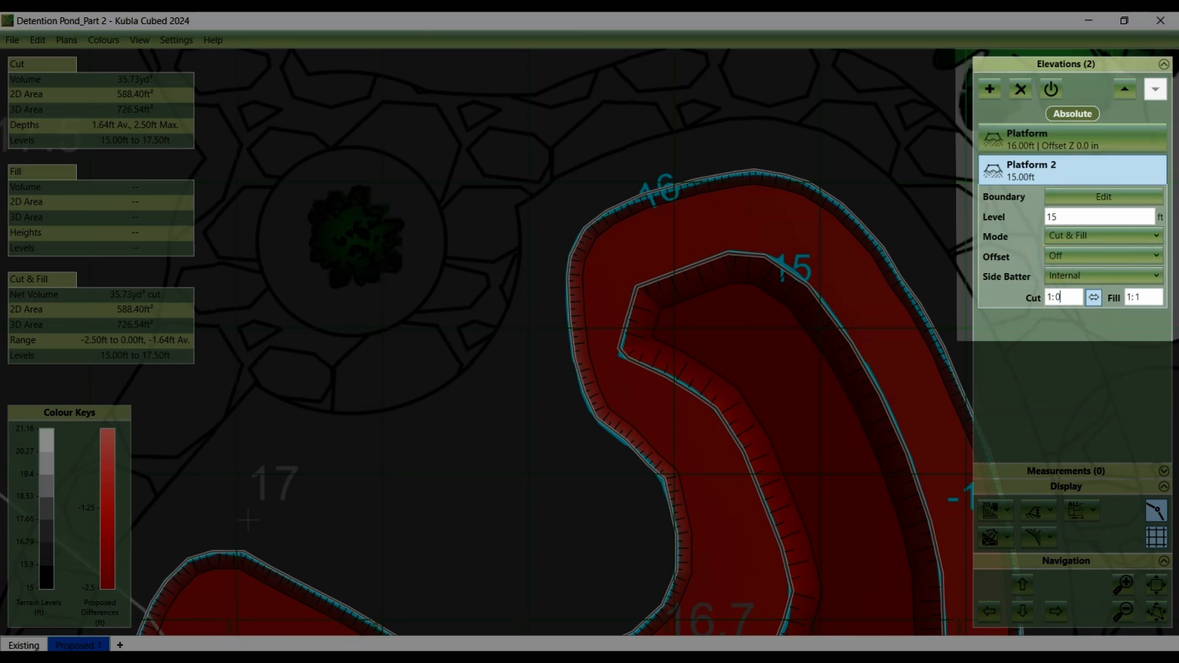
pyautogui.write('.2')
pyautogui.click(1093, 297)
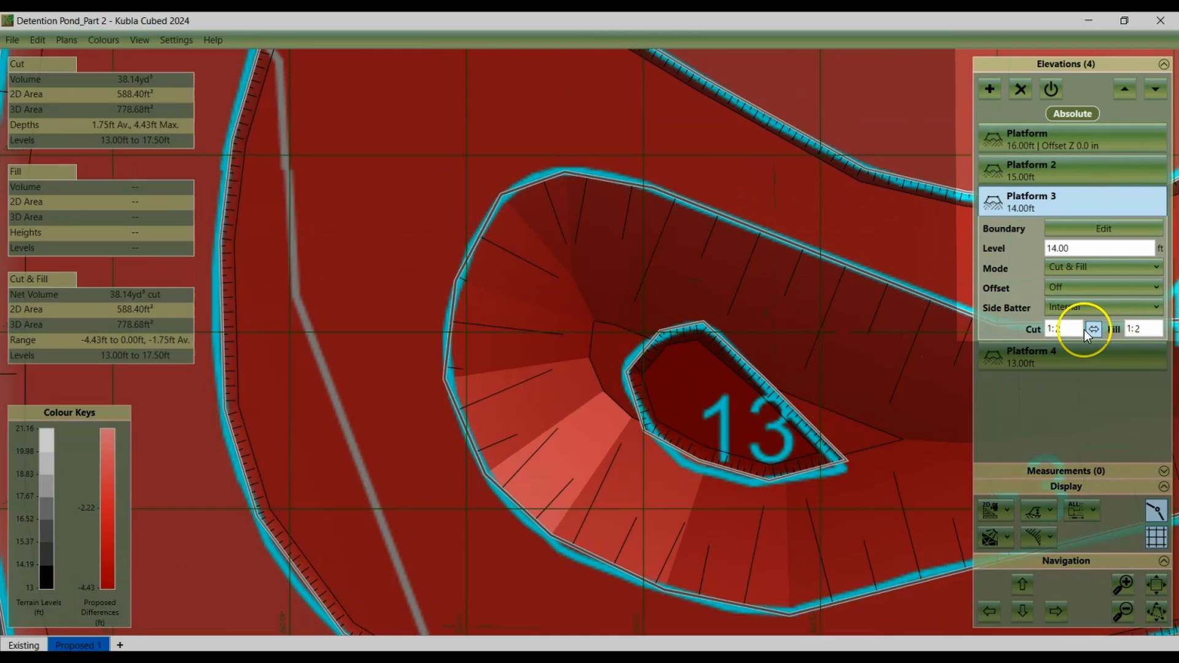
# Step: Set Platform 3's linked cut and fill side batter to 1:0.2 and inspect the stepped pond in 3D Orbit View
pyautogui.doubleClick(1057, 329)
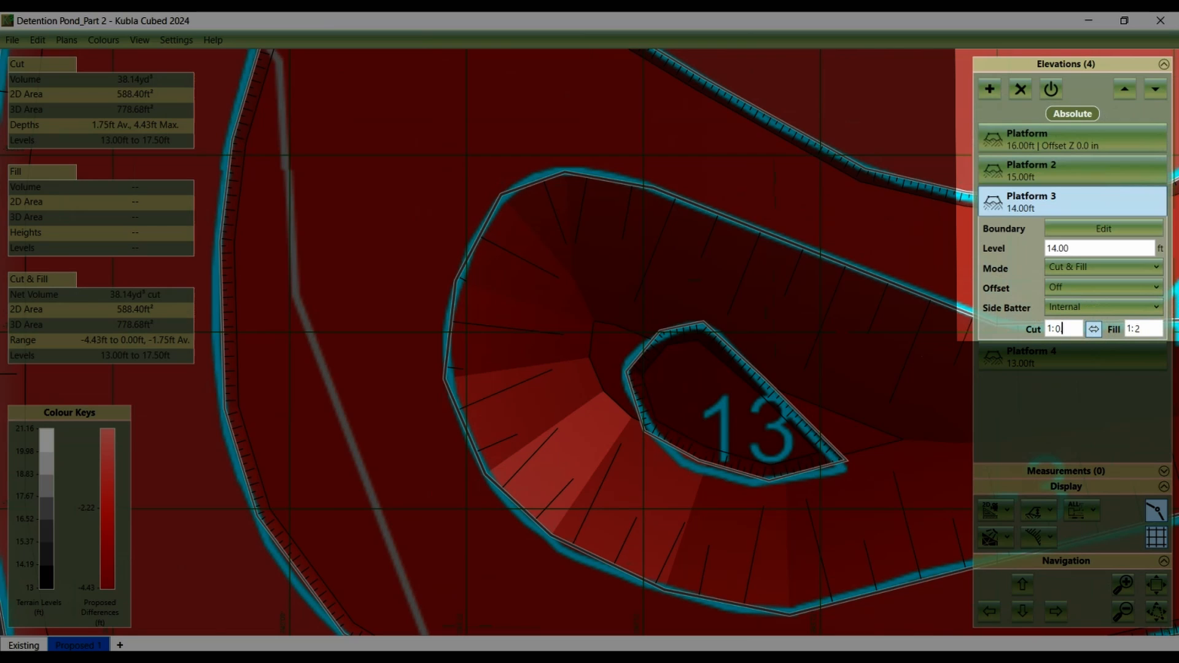
pyautogui.click(1094, 329)
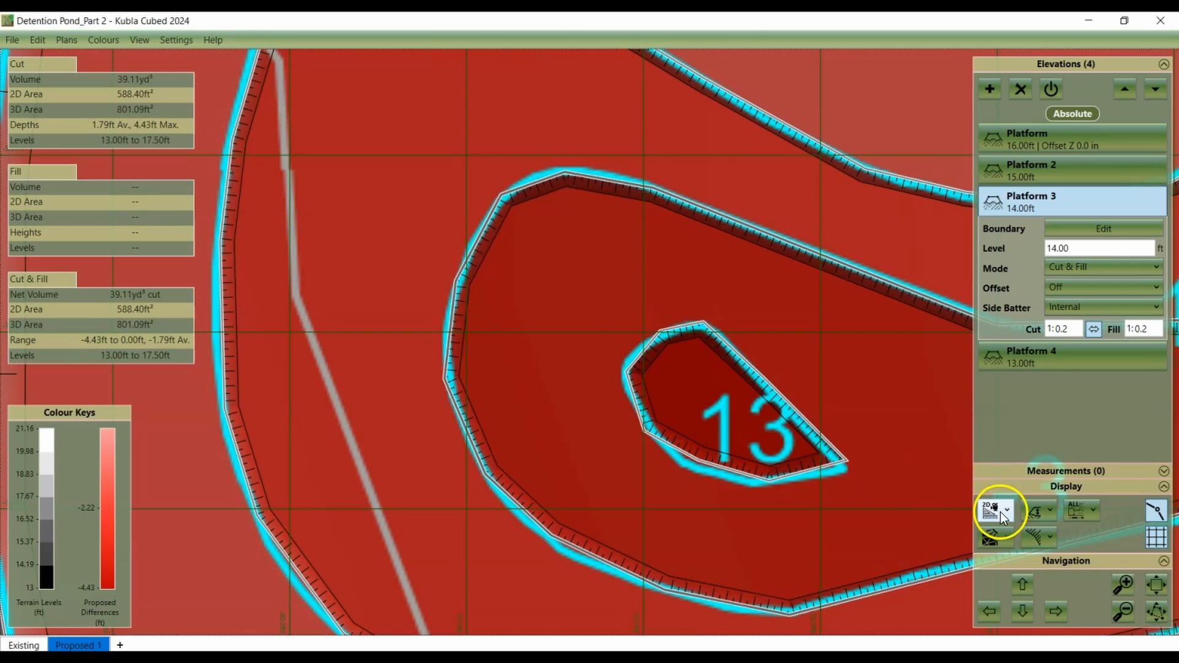
pyautogui.click(997, 511)
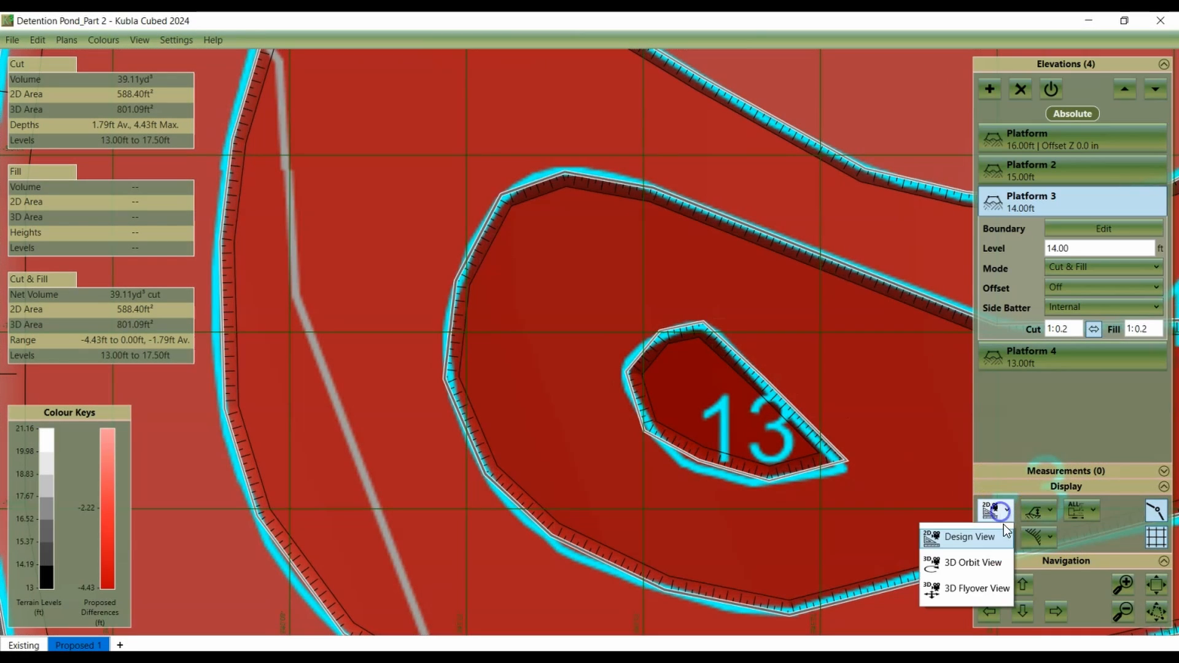
pyautogui.click(976, 562)
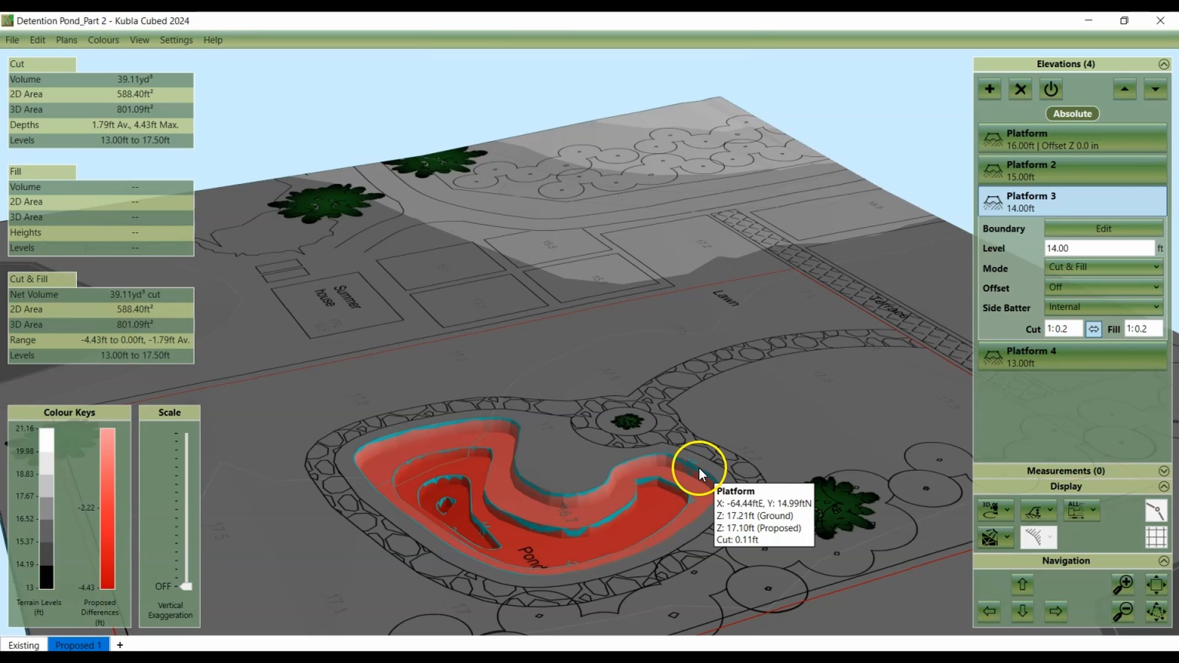
pyautogui.moveTo(650, 510); pyautogui.dragTo(690, 523)
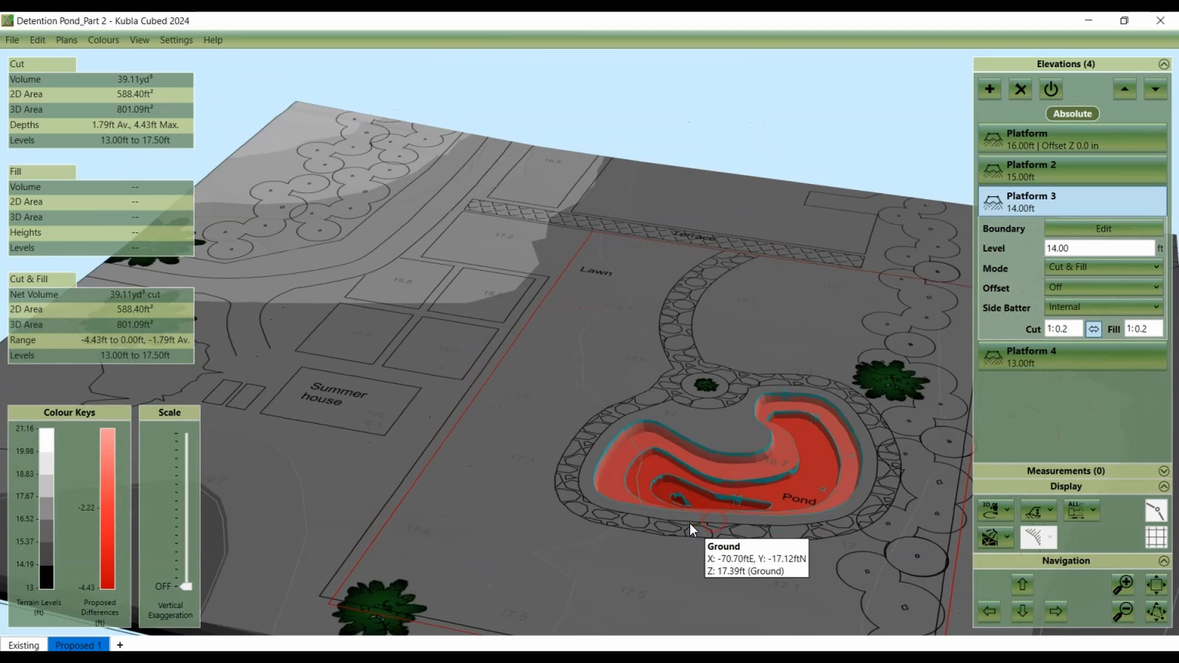
pyautogui.moveTo(566, 531); pyautogui.dragTo(510, 539)
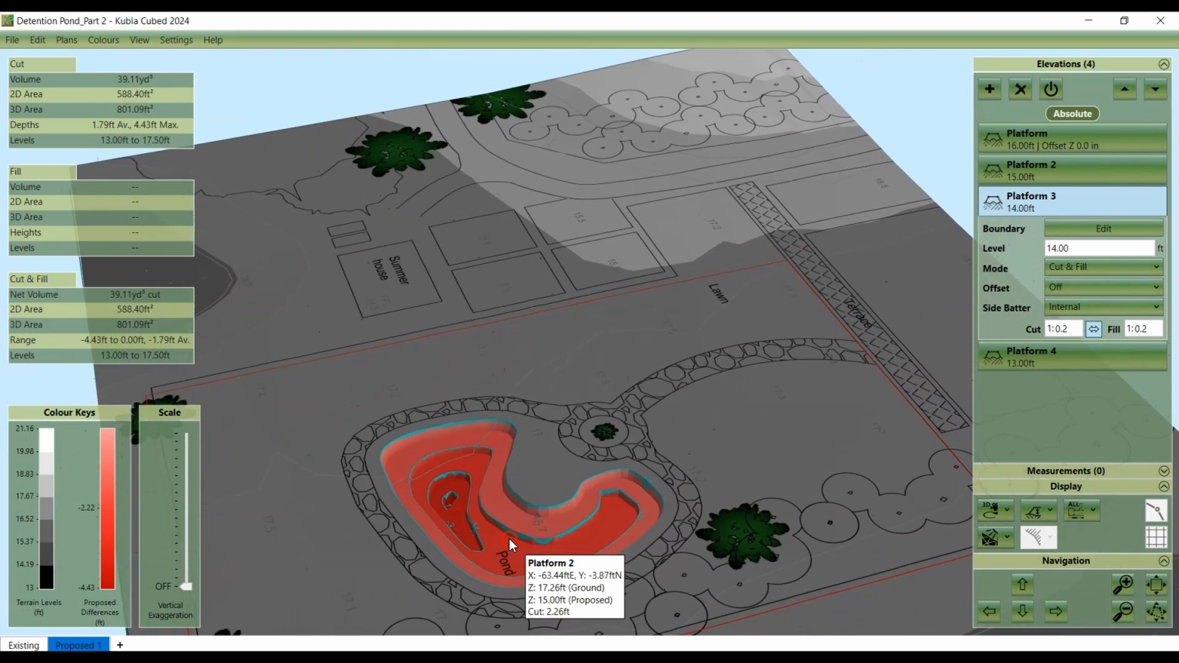
# Step: Shade the earthworks with Element Colours so each platform has its own colour
pyautogui.click(1051, 511)
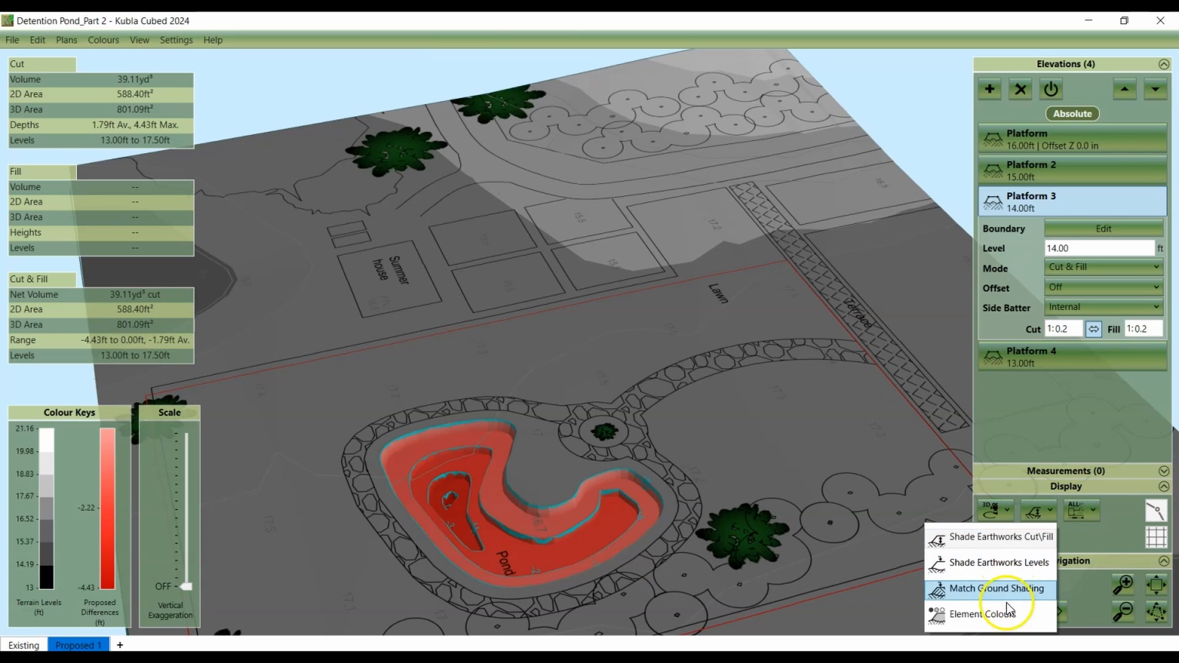
pyautogui.click(985, 570)
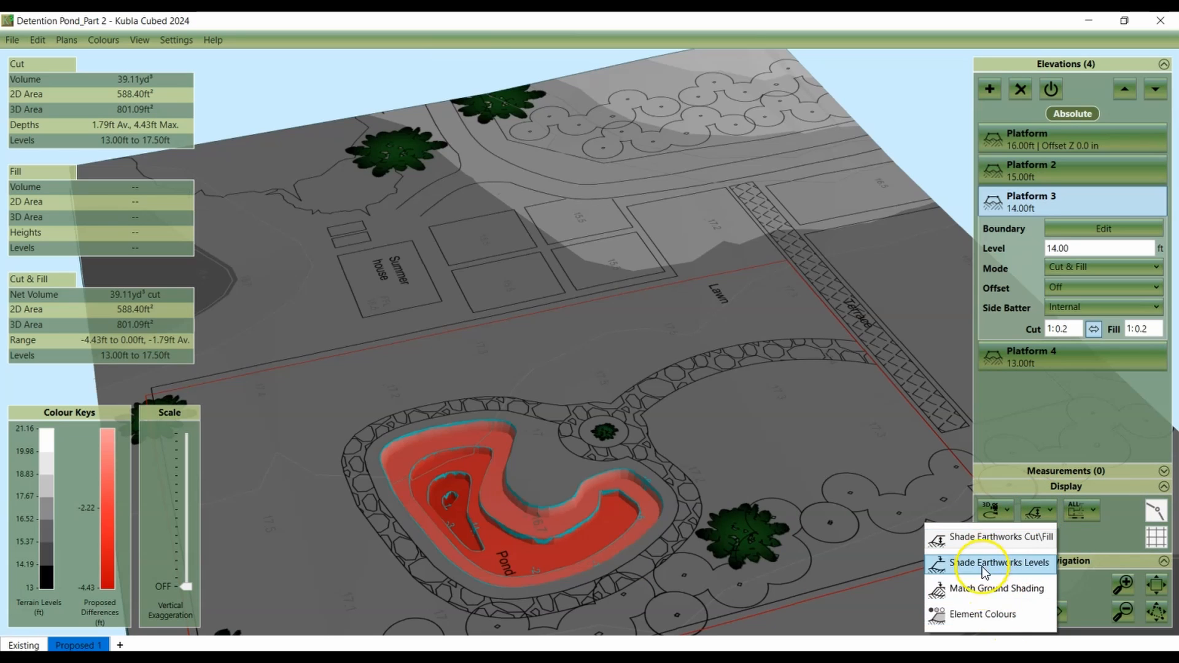
pyautogui.click(991, 617)
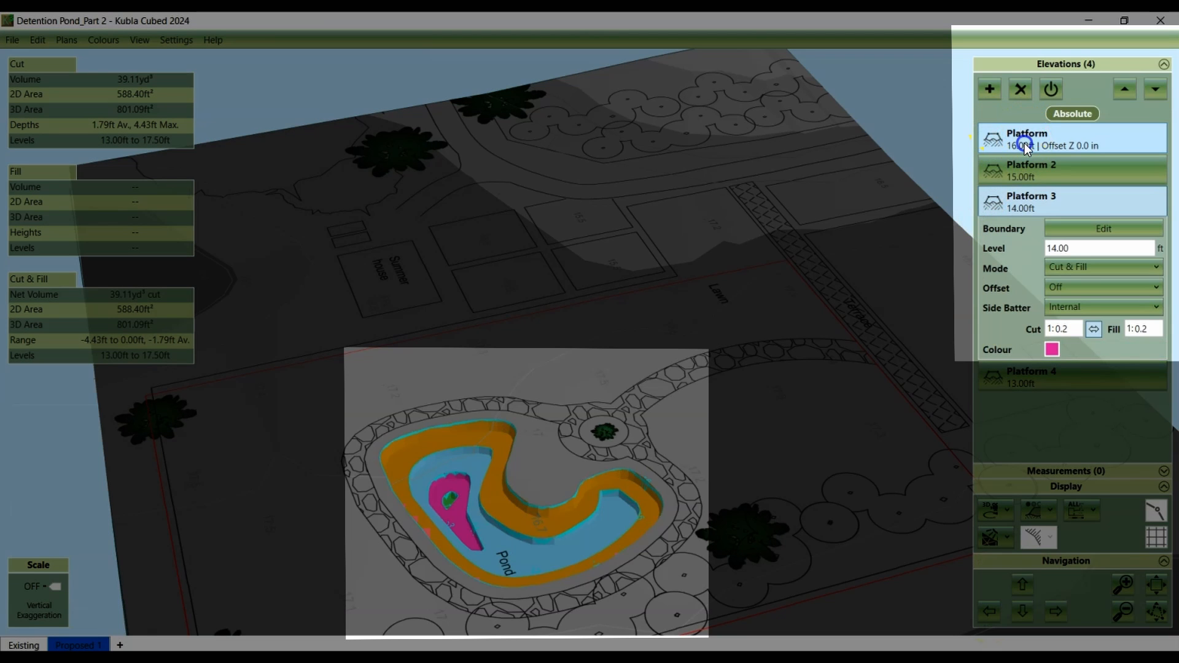
# Step: Select Platform, Platform 3 and Platform 4 in turn to match each elevation to its coloured area in the pond
pyautogui.click(1024, 143)
pyautogui.click(1034, 195)
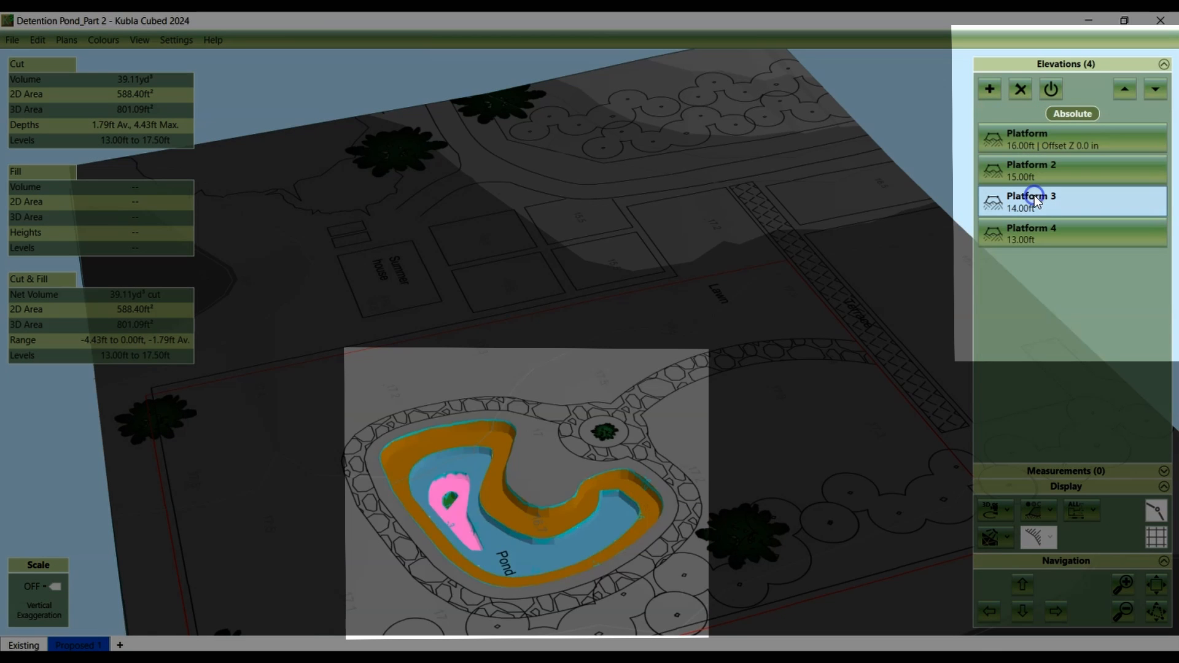
pyautogui.click(1040, 228)
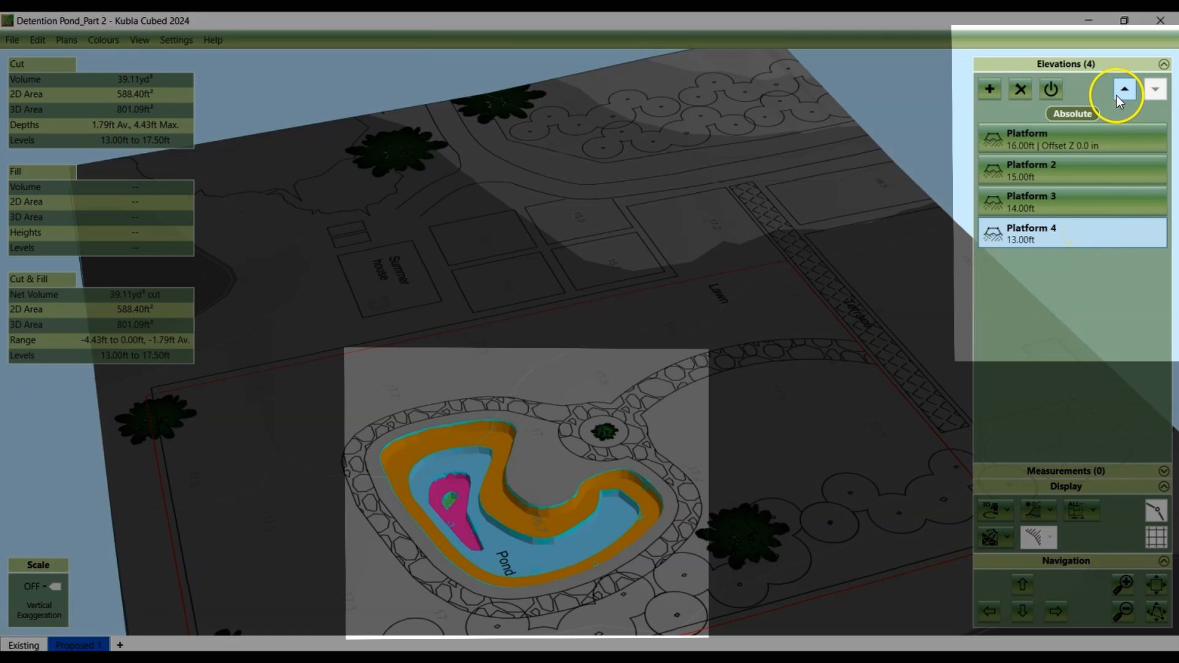
# Step: Move Platform 4 above Platform 3 in the elevation order, restore it below, and reselect Platform 3 and the first Platform
pyautogui.click(1121, 91)
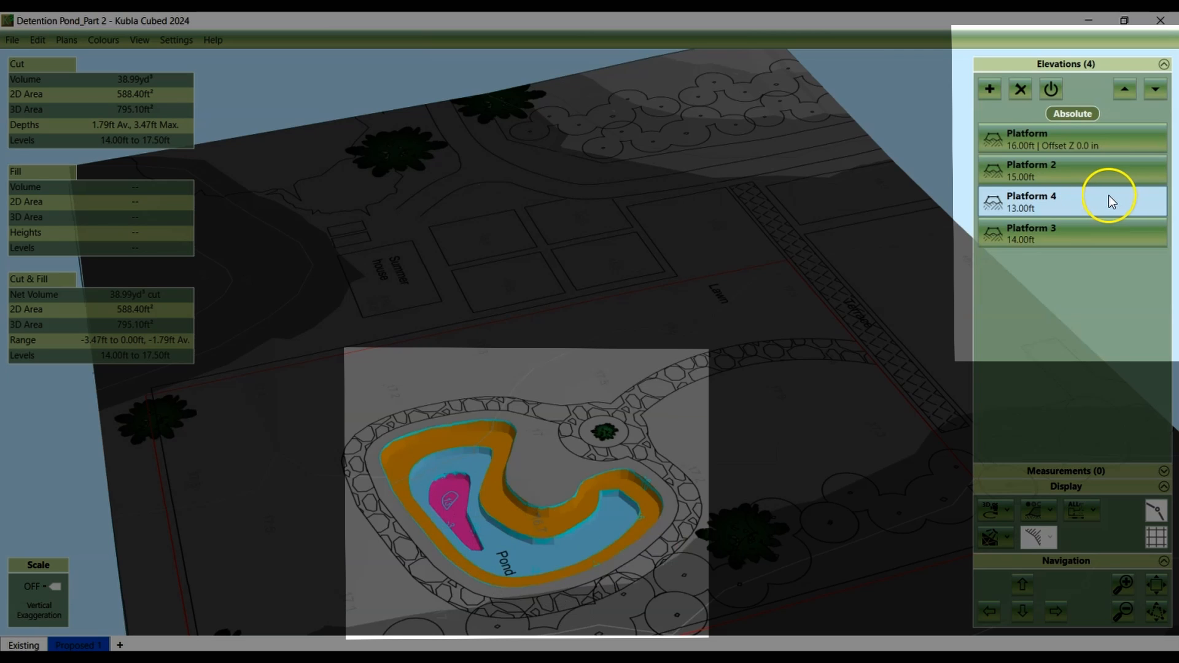
pyautogui.click(1155, 90)
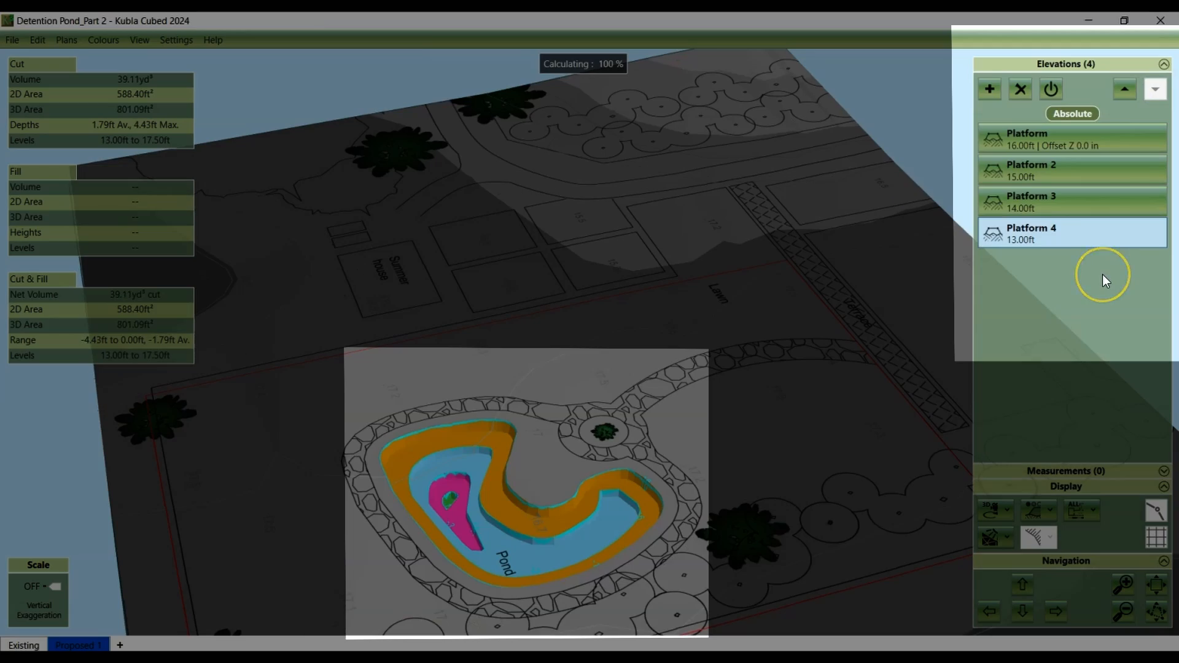
pyautogui.click(1074, 195)
pyautogui.click(1064, 139)
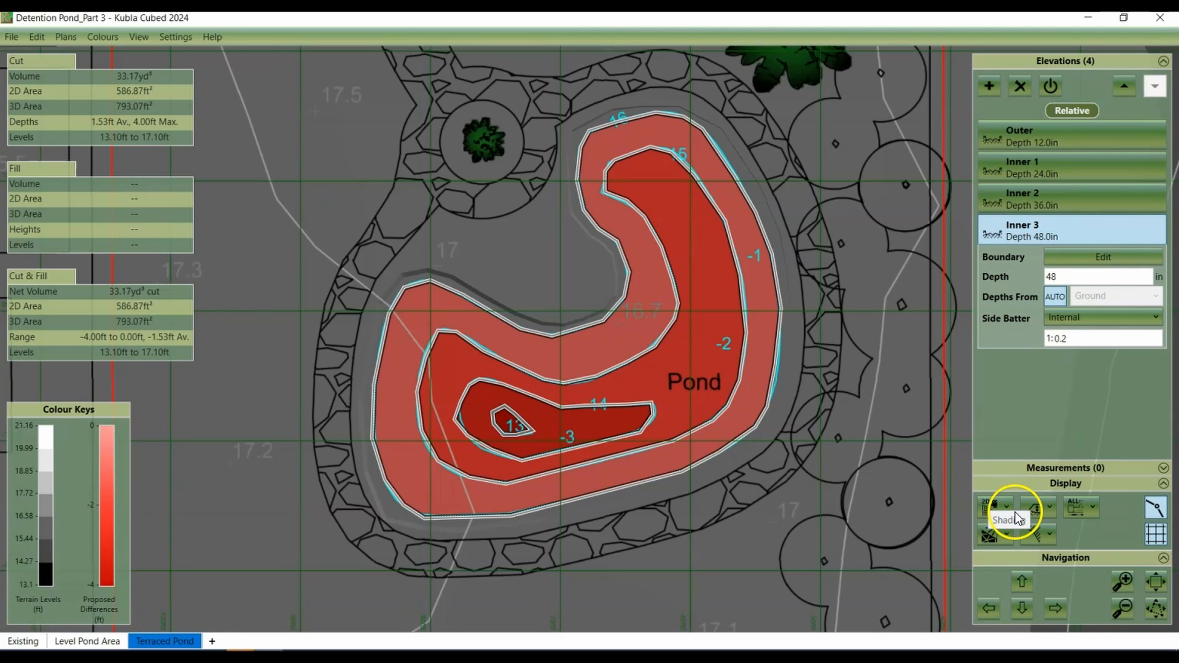
# Step: Display the Terraced Pond phase in 3D Orbit View
pyautogui.click(993, 507)
pyautogui.click(976, 559)
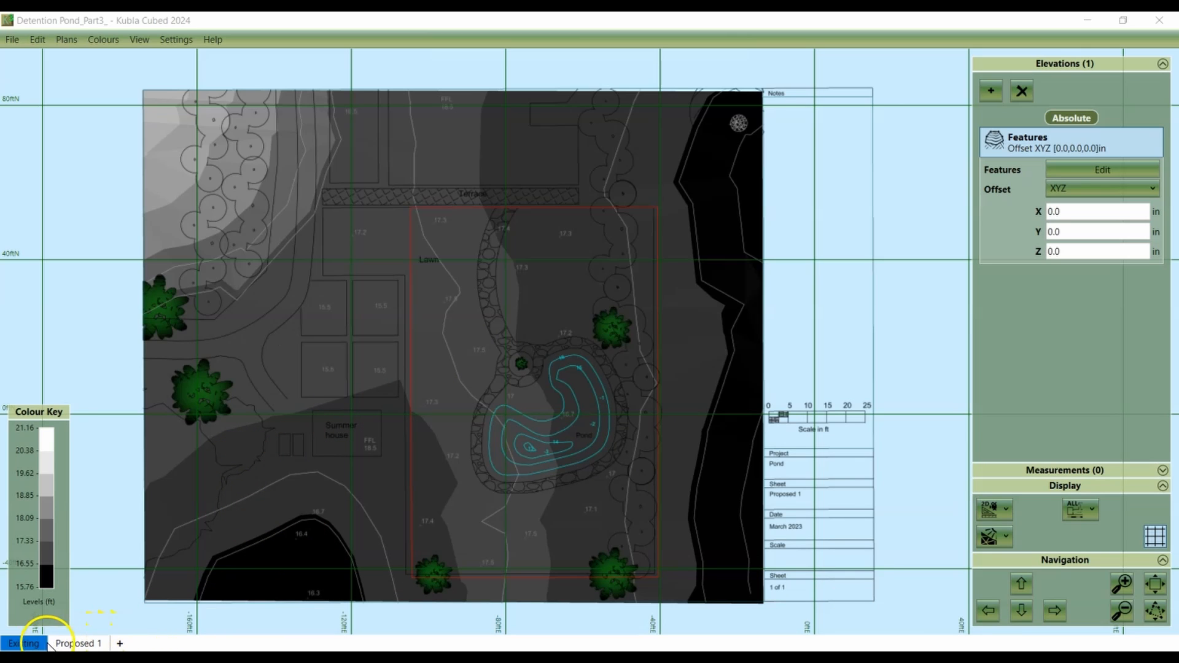
# Step: Open the Proposed 1 phase and rename it "Level Pond Area"
pyautogui.click(72, 642)
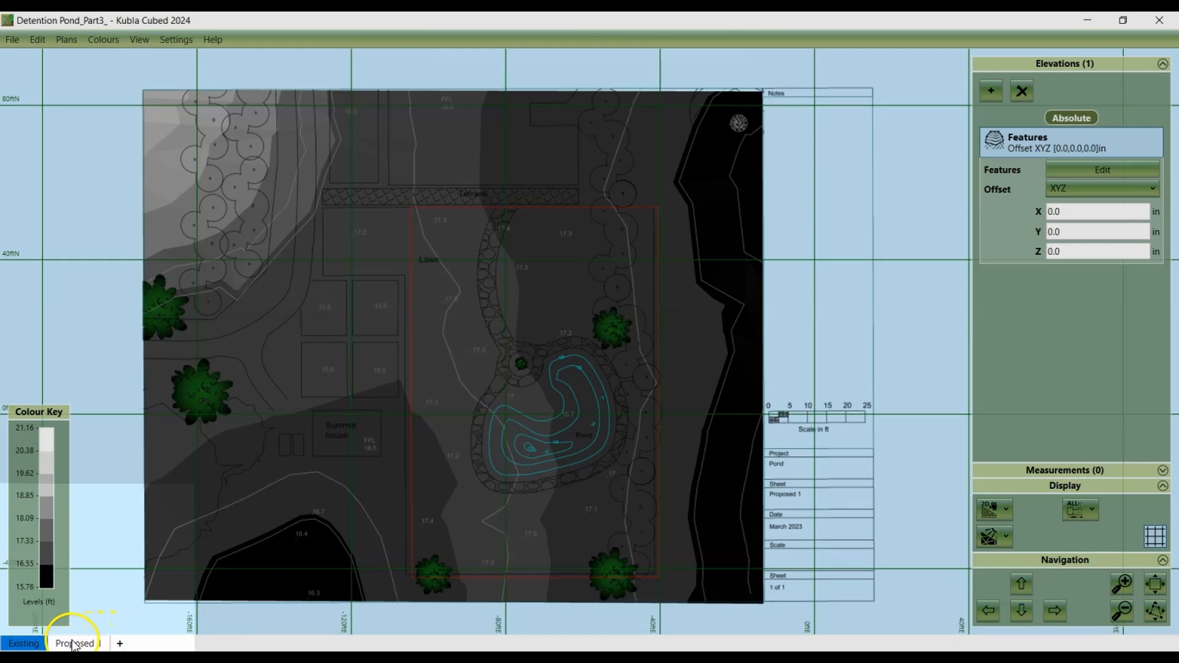
pyautogui.rightClick(74, 644)
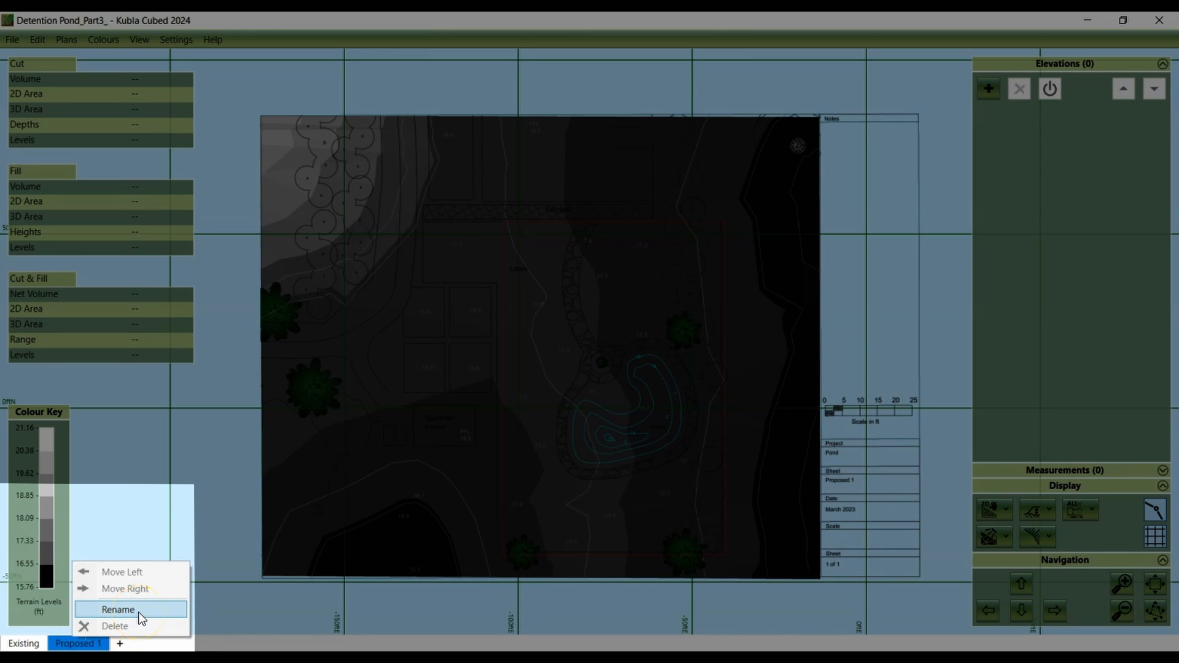
pyautogui.click(118, 609)
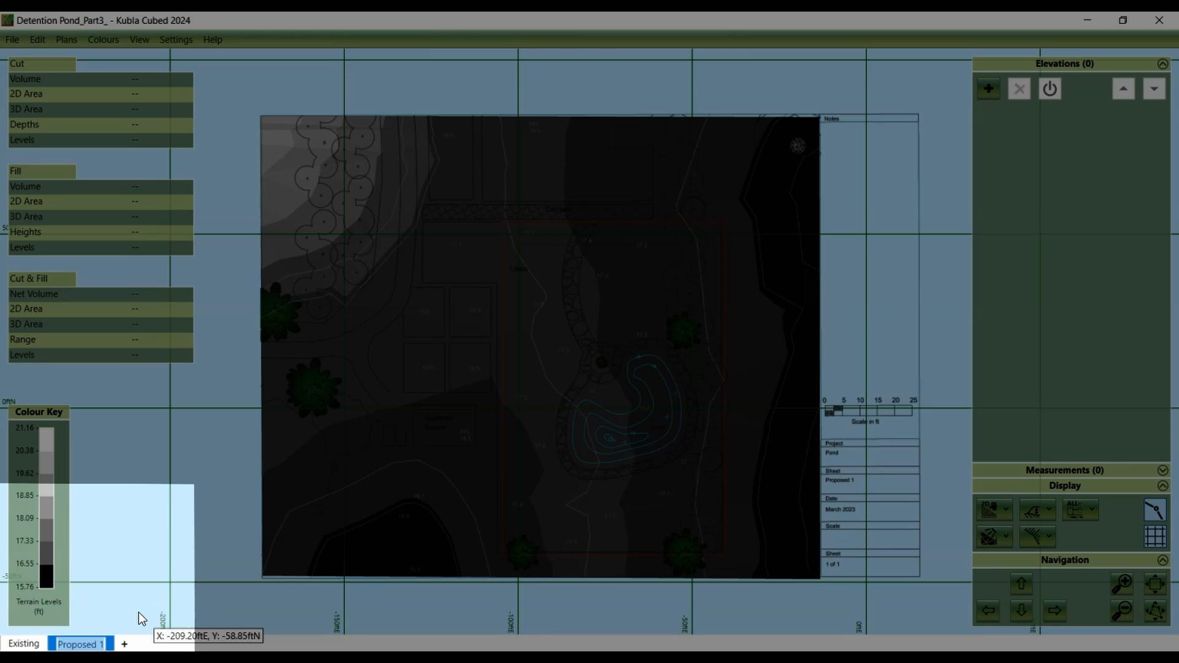
pyautogui.write('Level Pond Area')
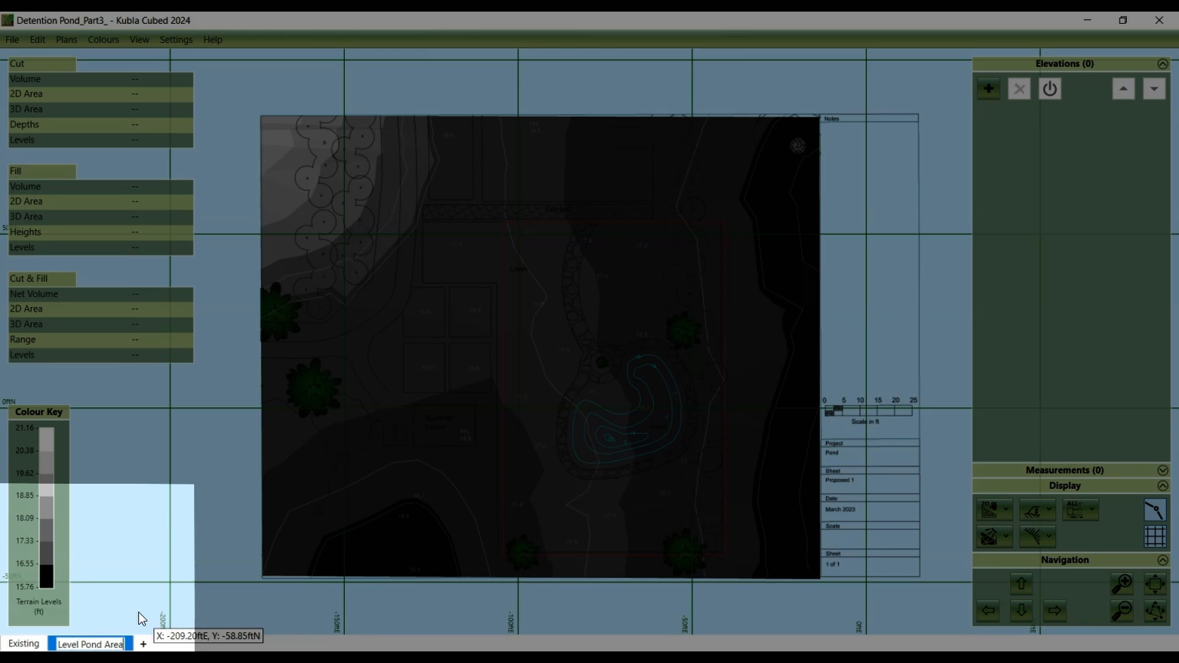
# Step: Confirm the phase name and add a Platform with an outline drawn slightly outside the pond's outermost 16 ft contour
pyautogui.press('Return')
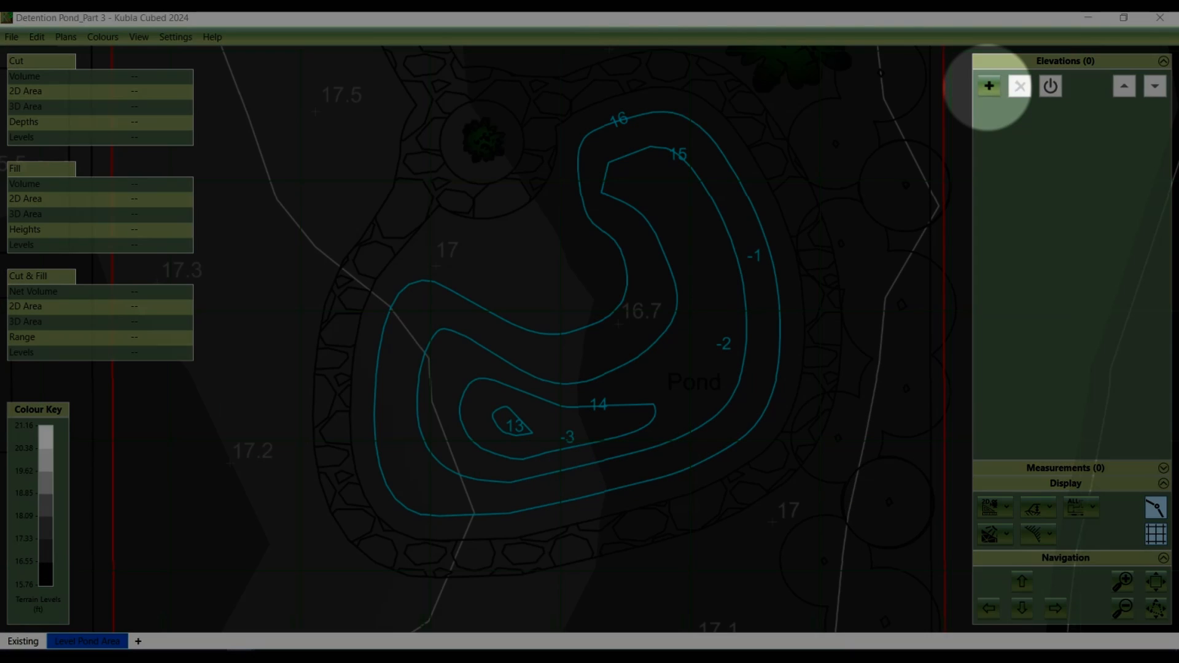
pyautogui.click(988, 86)
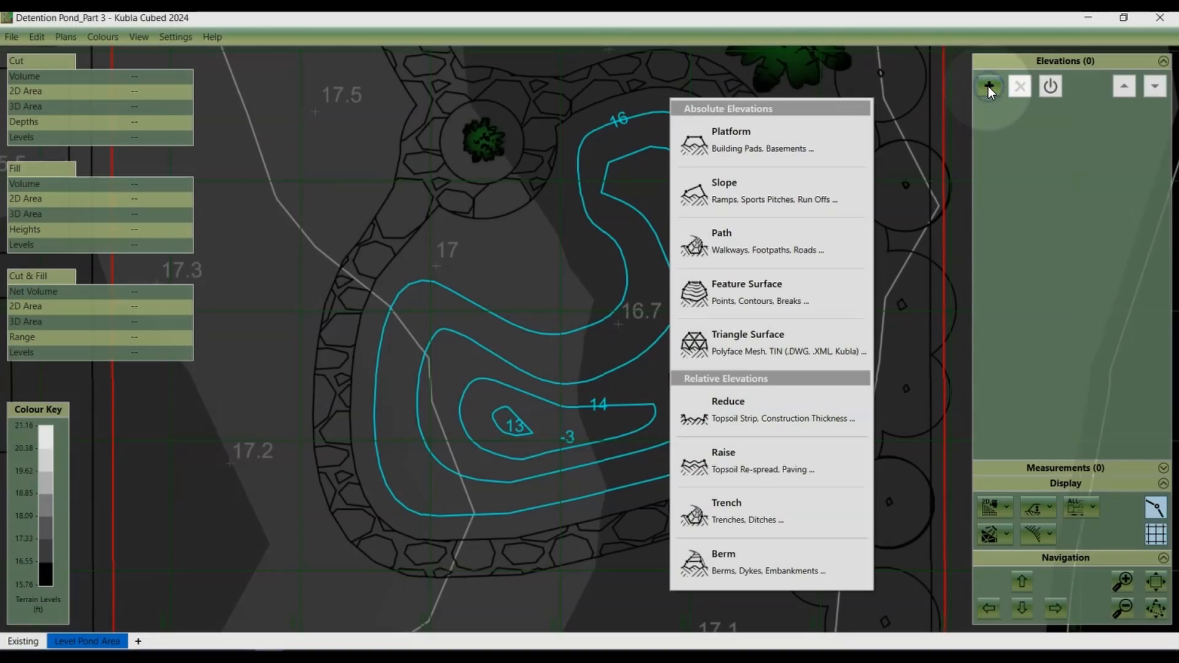
pyautogui.click(821, 137)
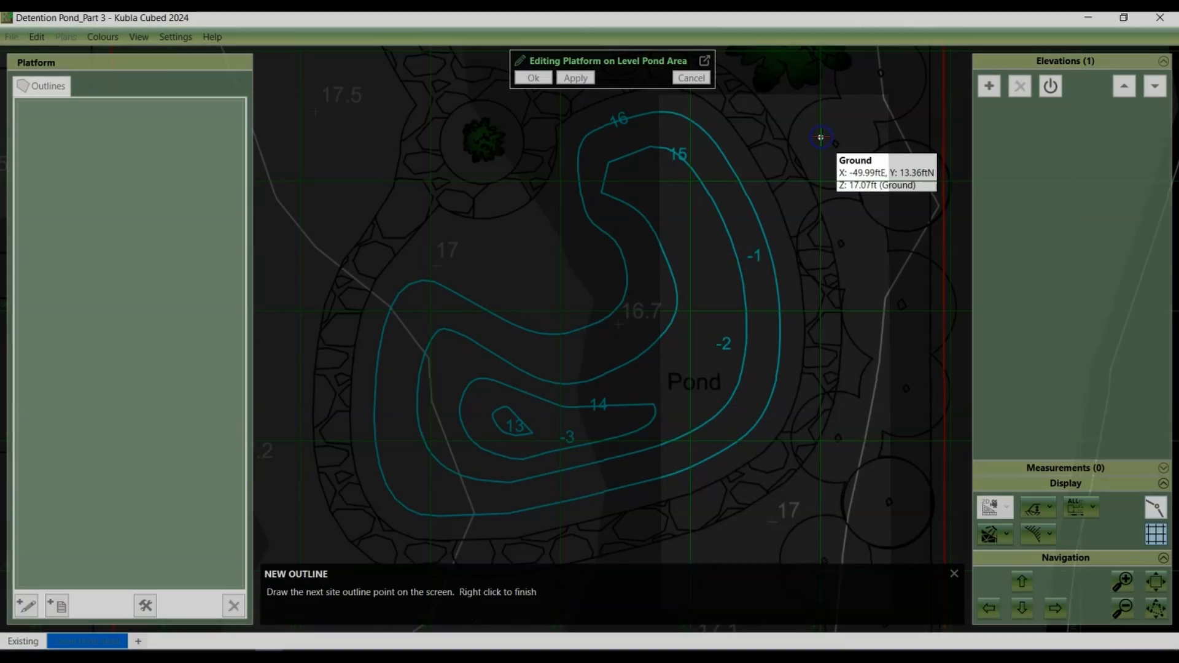
pyautogui.click(381, 294)
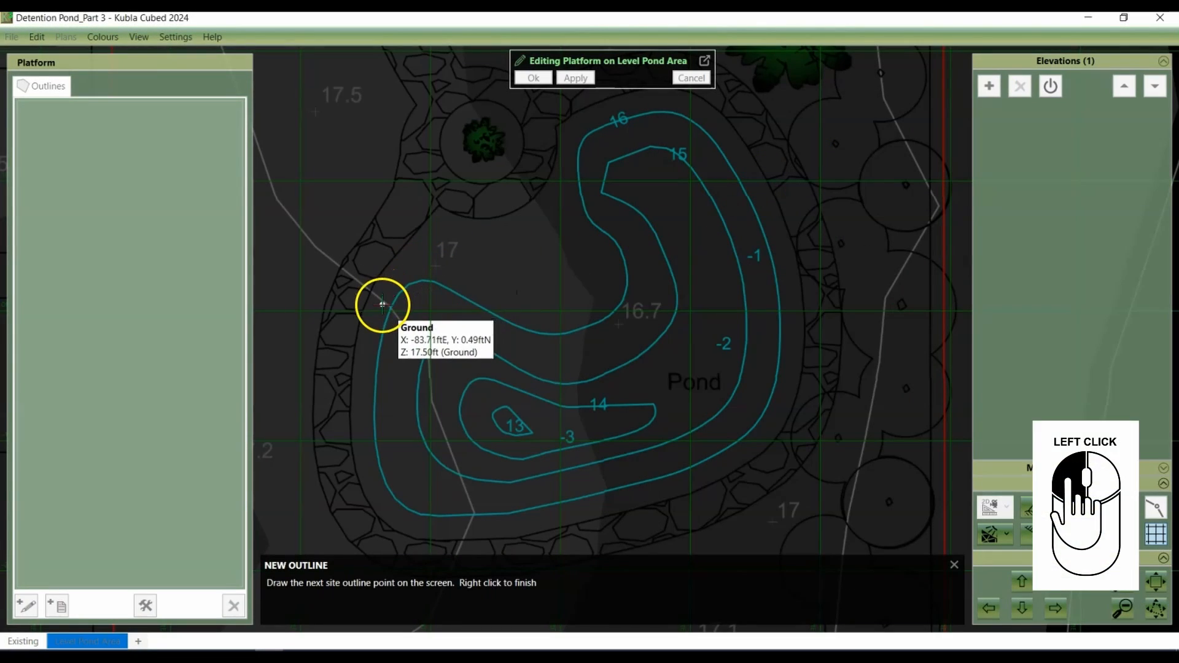
pyautogui.click(403, 277)
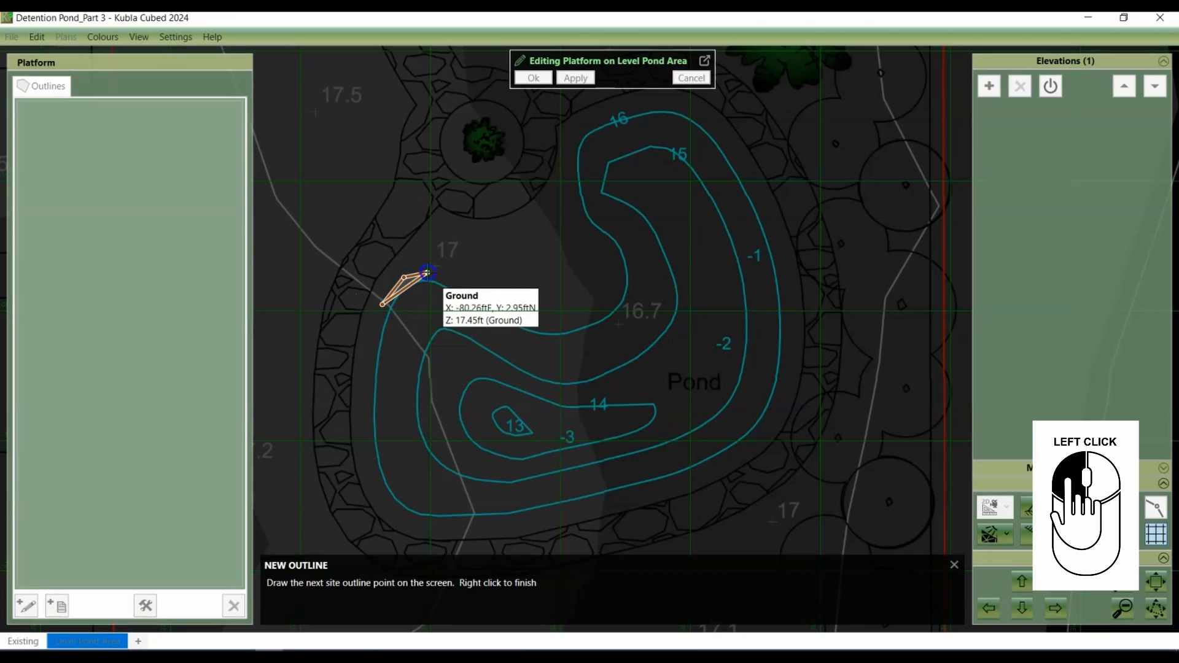
pyautogui.click(427, 272)
pyautogui.click(451, 279)
pyautogui.click(485, 299)
pyautogui.click(515, 316)
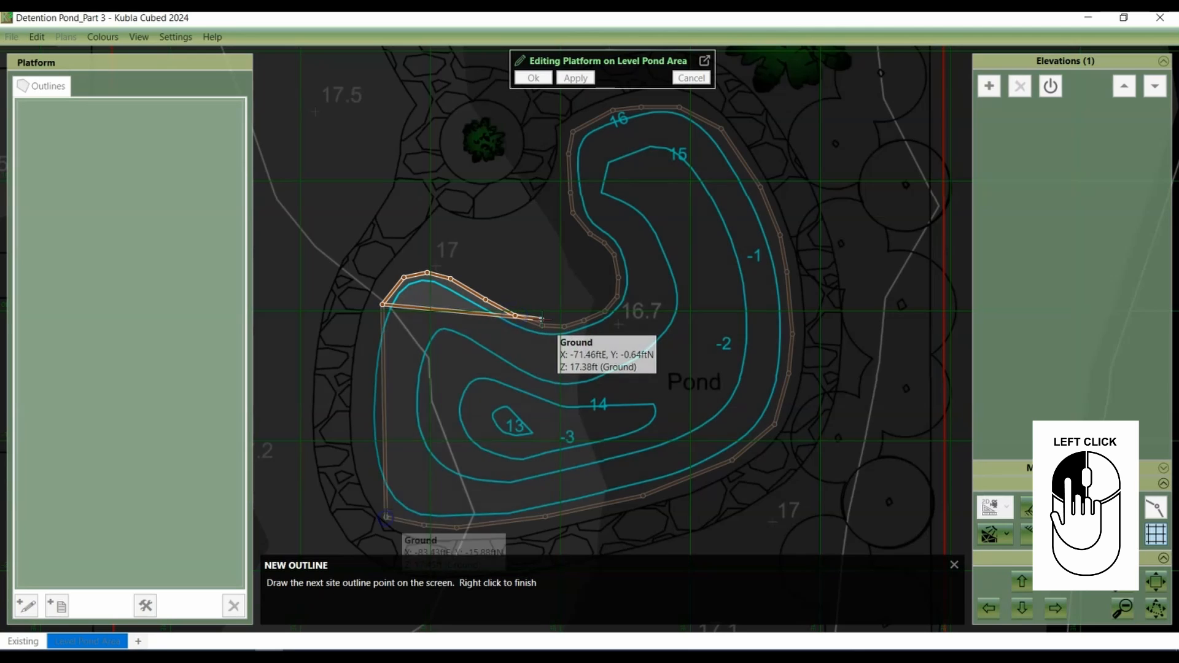
pyautogui.click(368, 471)
pyautogui.rightClick(363, 396)
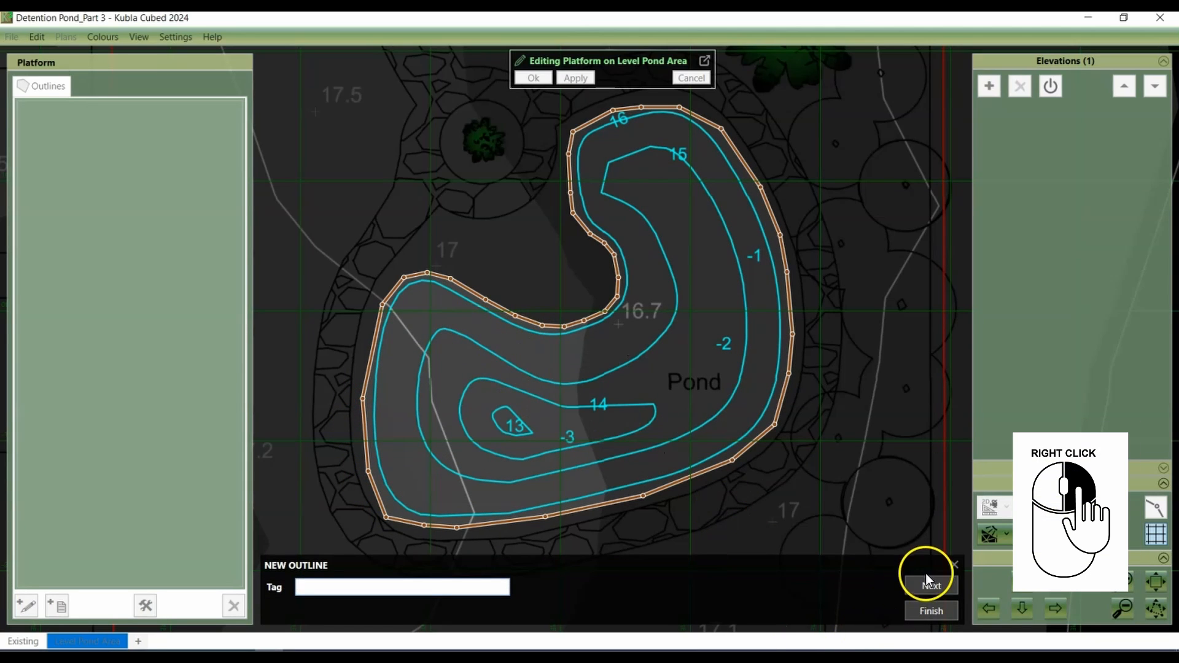
pyautogui.click(948, 611)
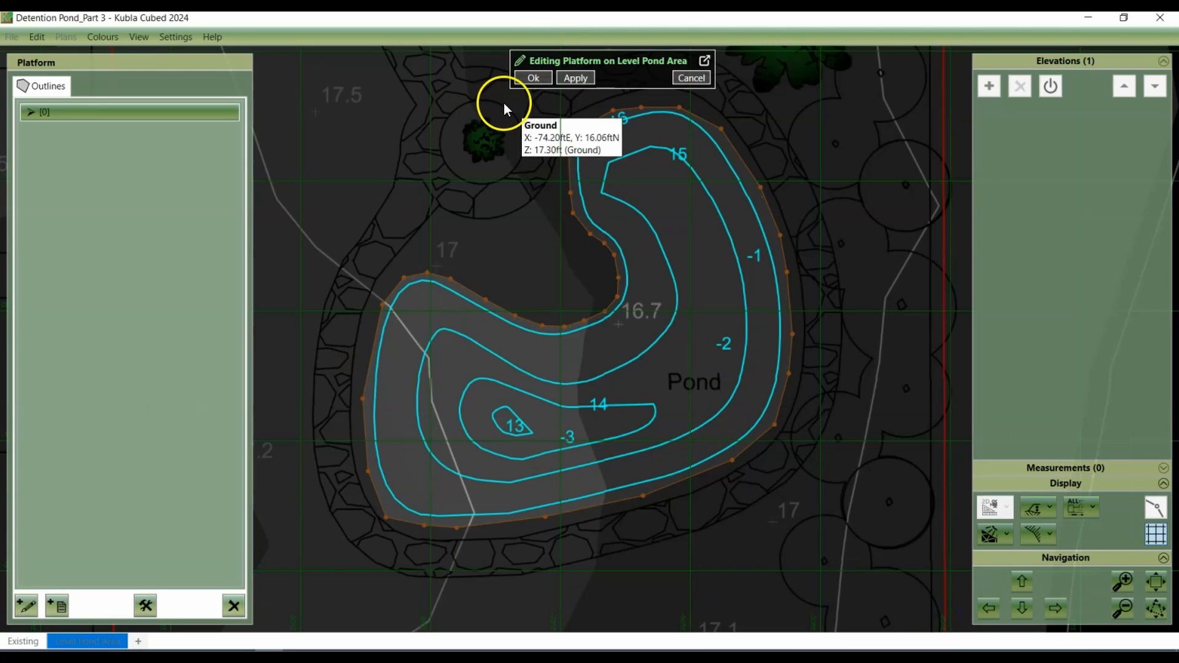
pyautogui.click(527, 77)
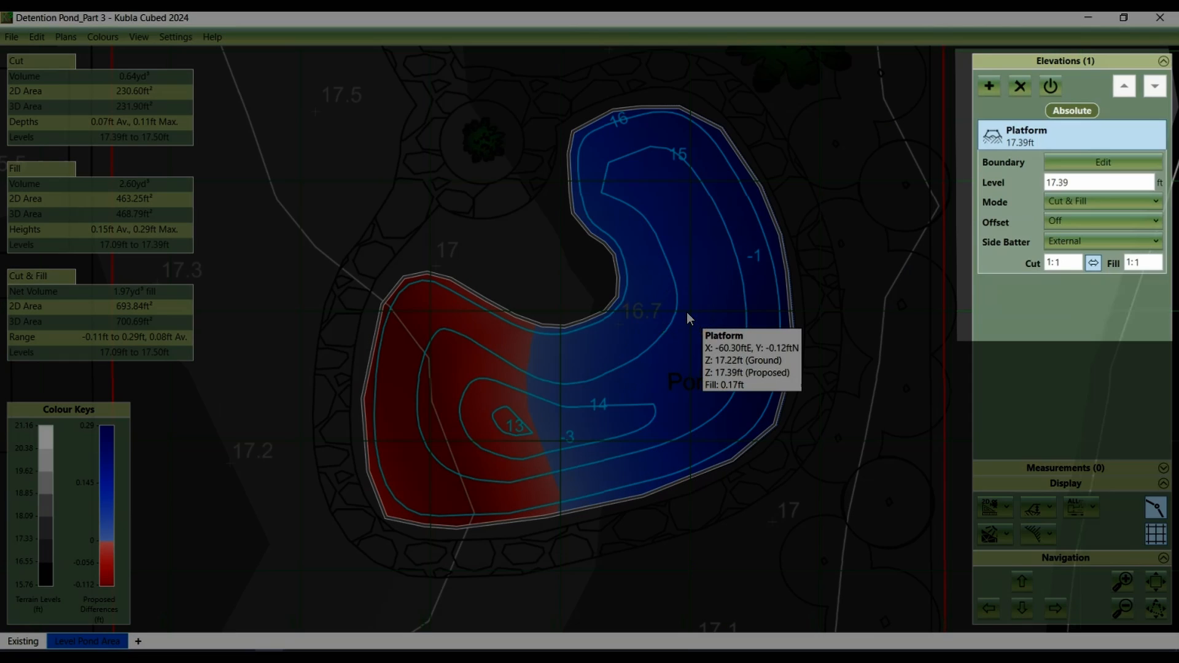
# Step: Set the Platform's level to 17.1 ft and display the levelled area in 3D
pyautogui.doubleClick(1081, 182)
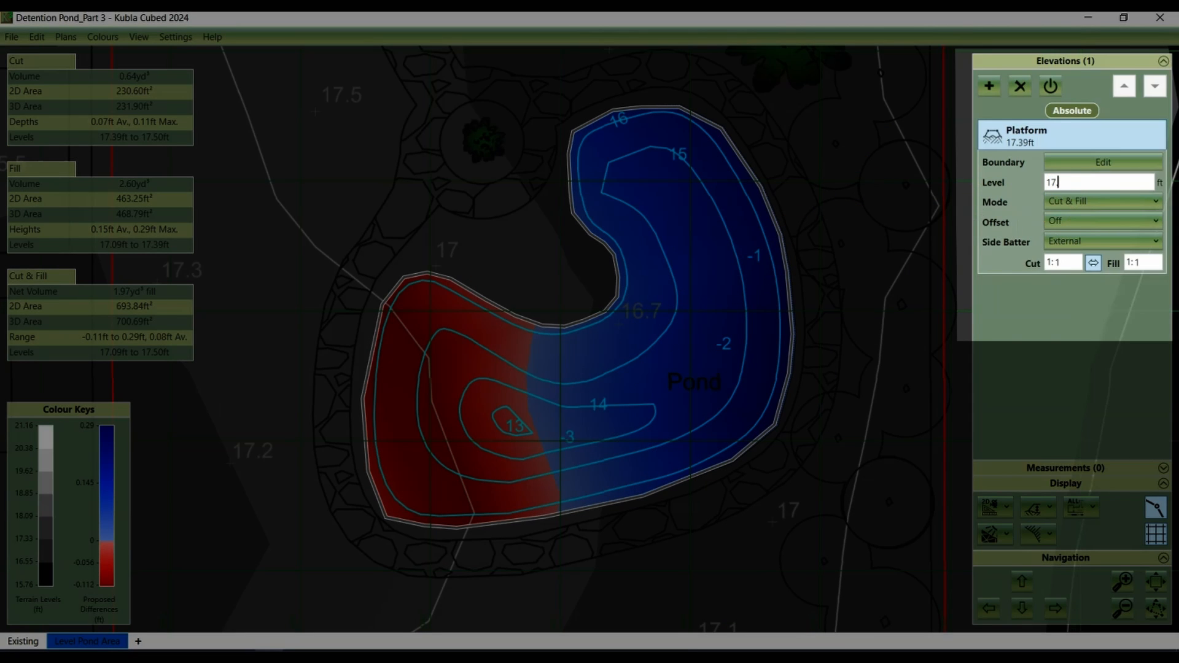
pyautogui.press('Return')
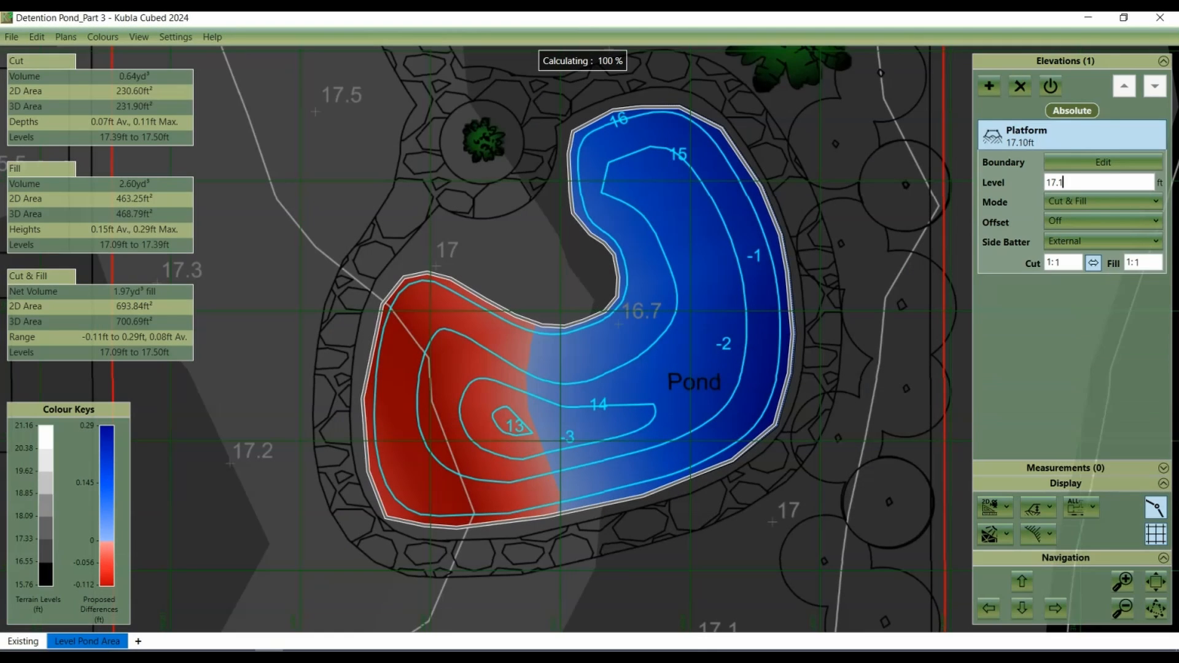
pyautogui.click(1005, 508)
pyautogui.click(973, 559)
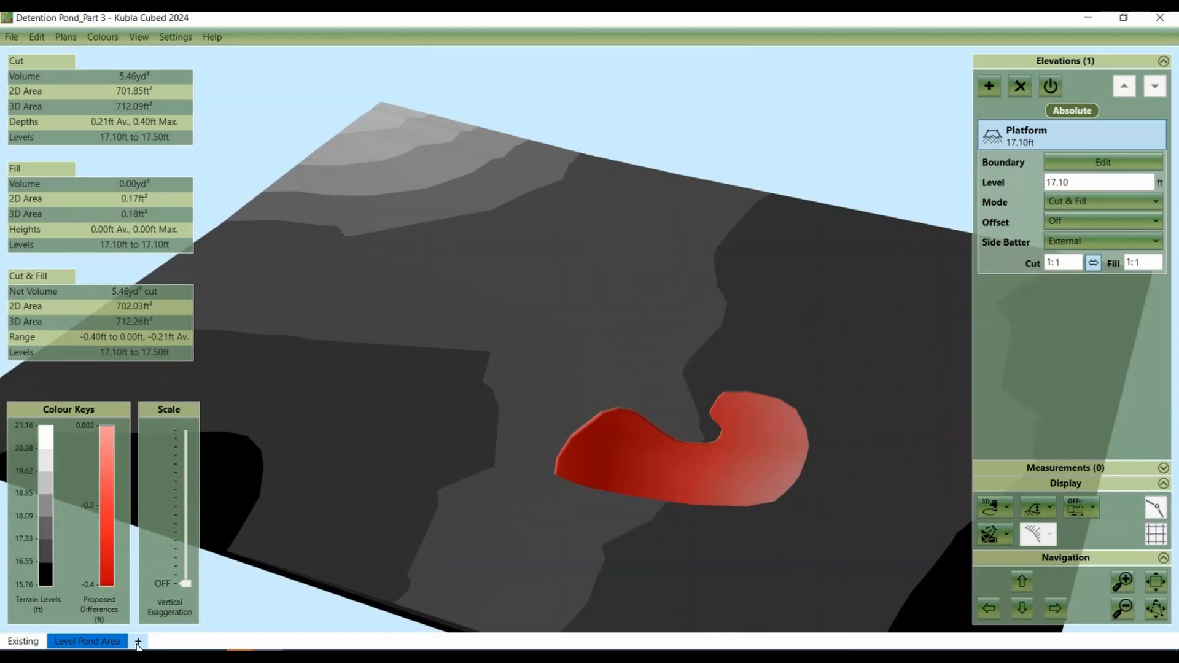
# Step: Add a new phase after Level Pond Area and rename it "Terraced Pond"
pyautogui.click(138, 642)
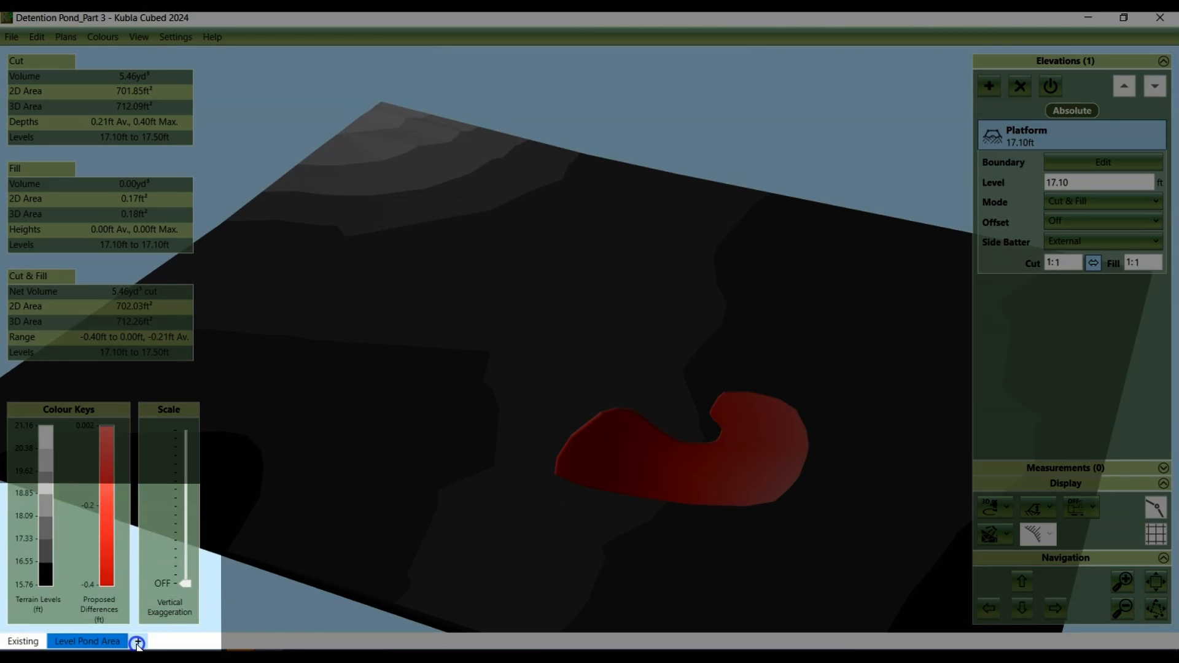
pyautogui.click(138, 641)
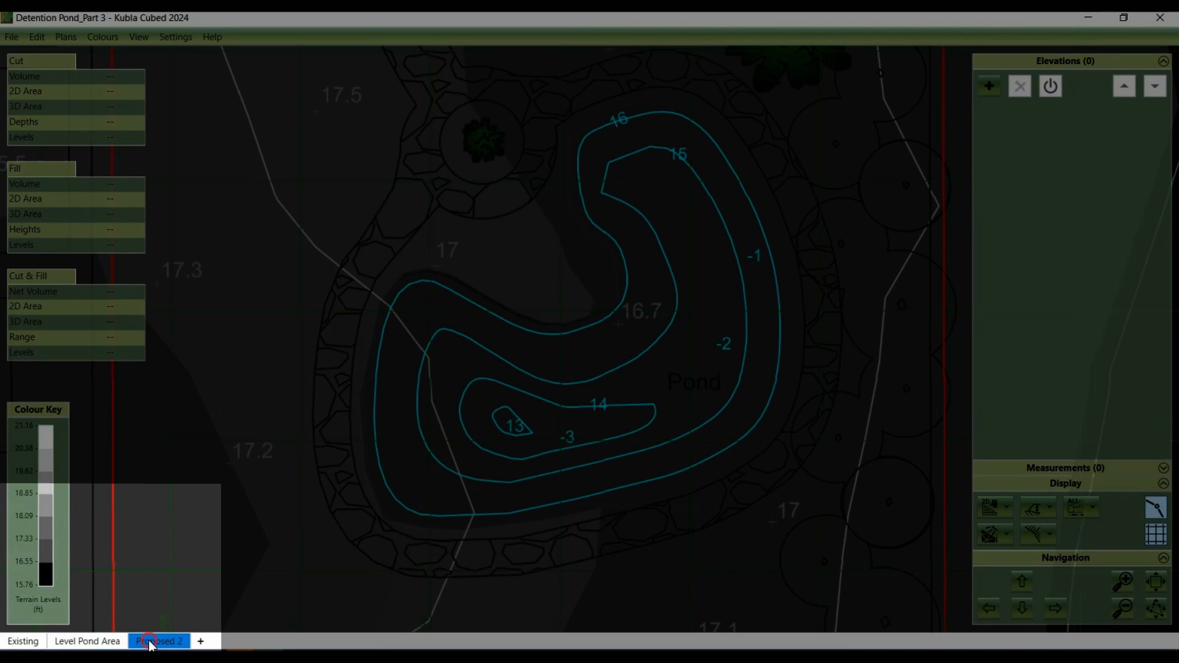
pyautogui.rightClick(148, 641)
pyautogui.click(127, 613)
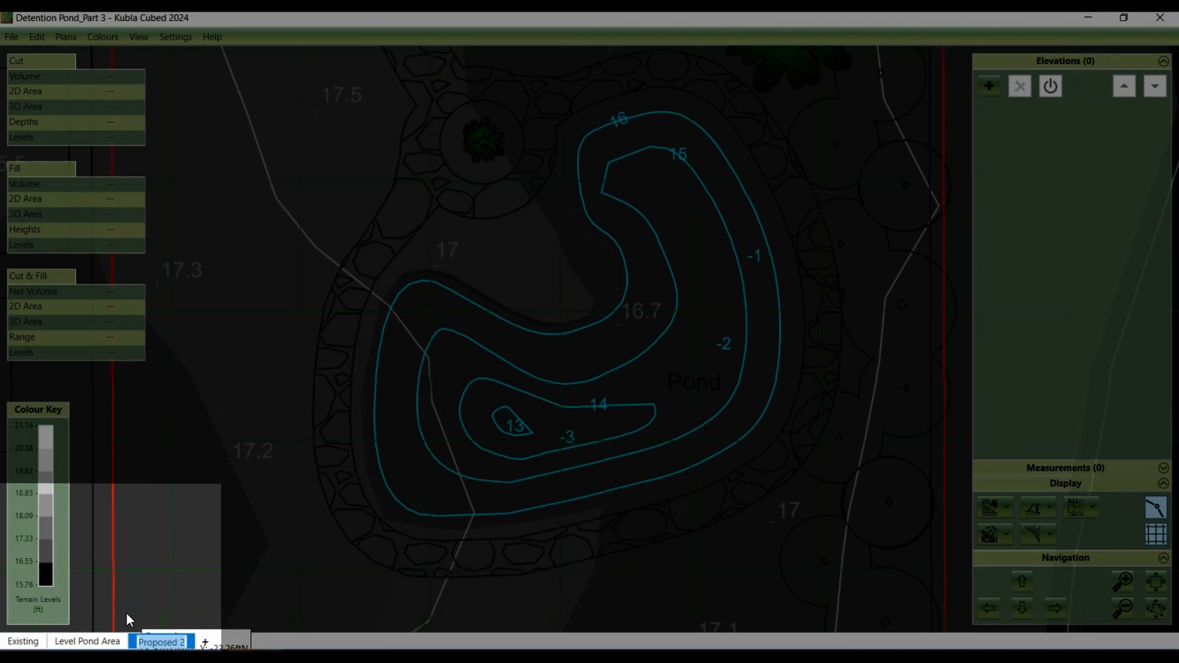
pyautogui.write('Terraced')
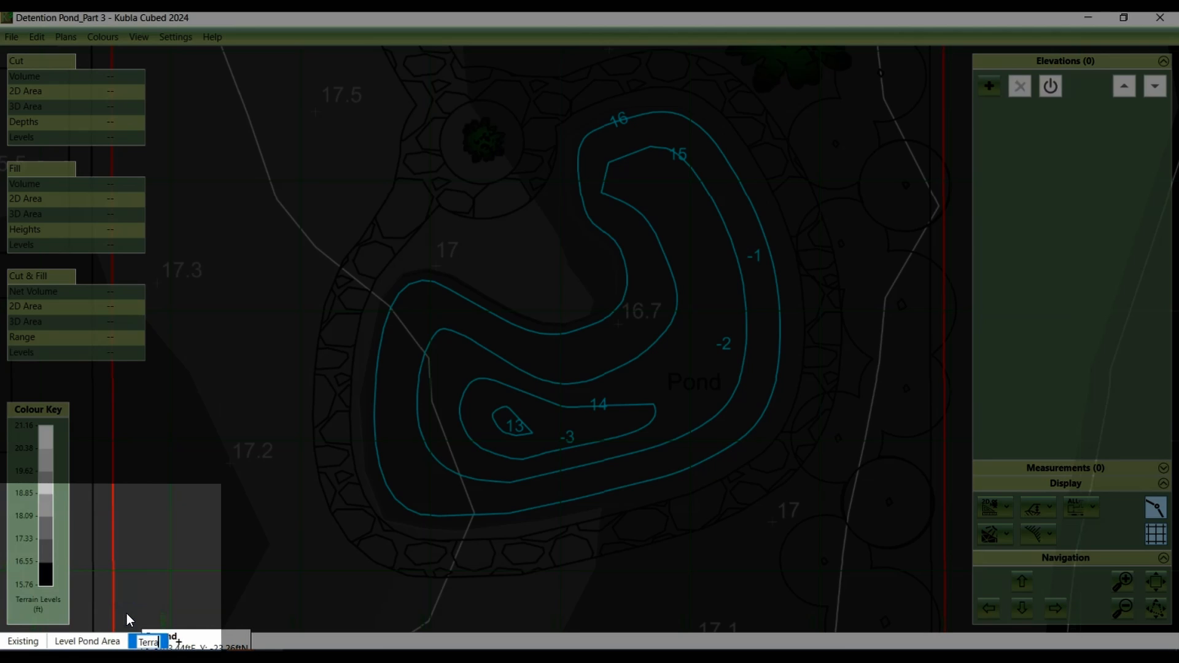
pyautogui.write(' Pond')
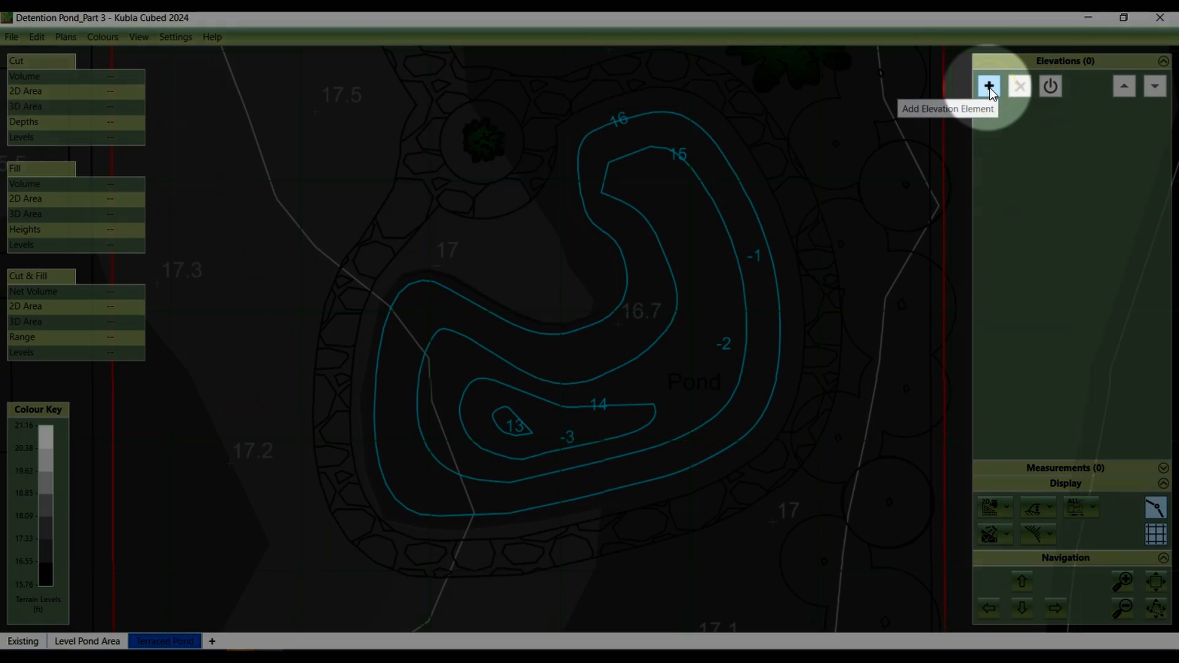
# Step: Add a Reduce elevation to the Terraced Pond phase, tracing its closed outline along the pond's outermost 16 ft contour
pyautogui.click(989, 87)
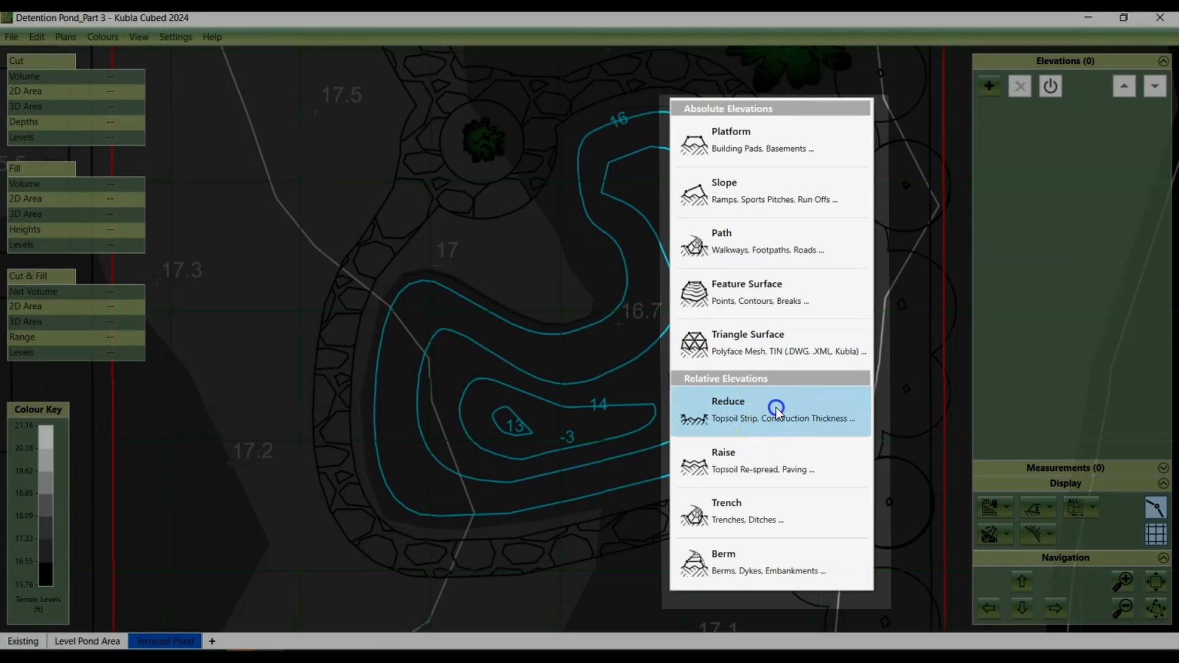
pyautogui.click(776, 409)
pyautogui.click(581, 142)
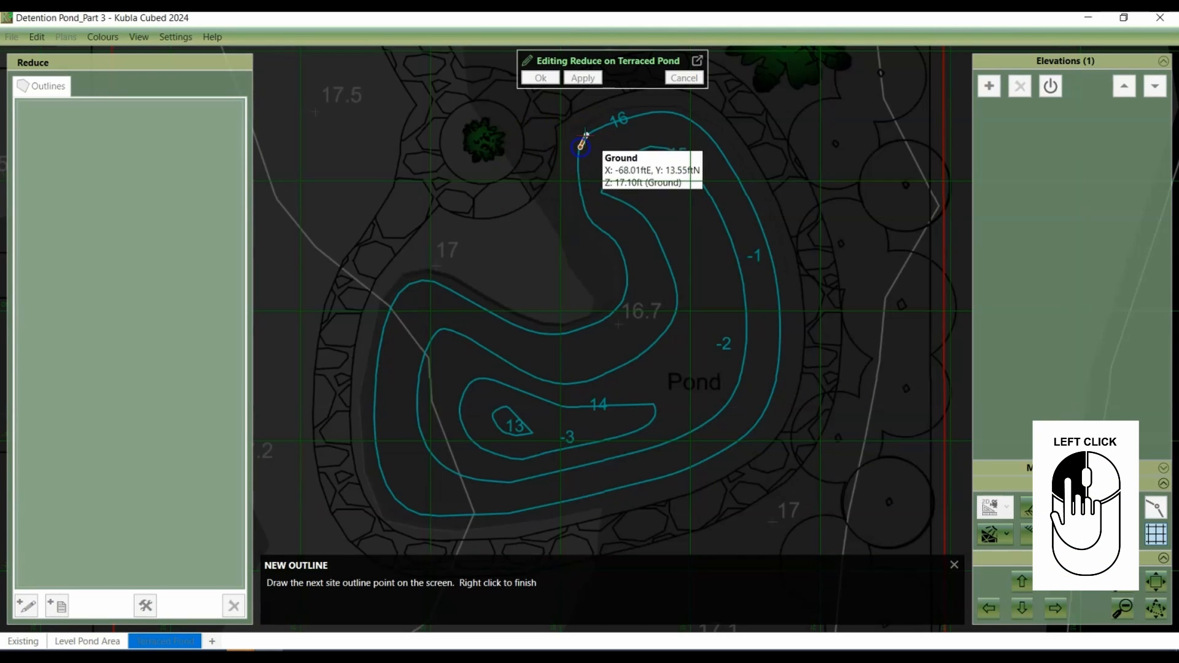
pyautogui.click(589, 130)
pyautogui.click(619, 121)
pyautogui.click(651, 110)
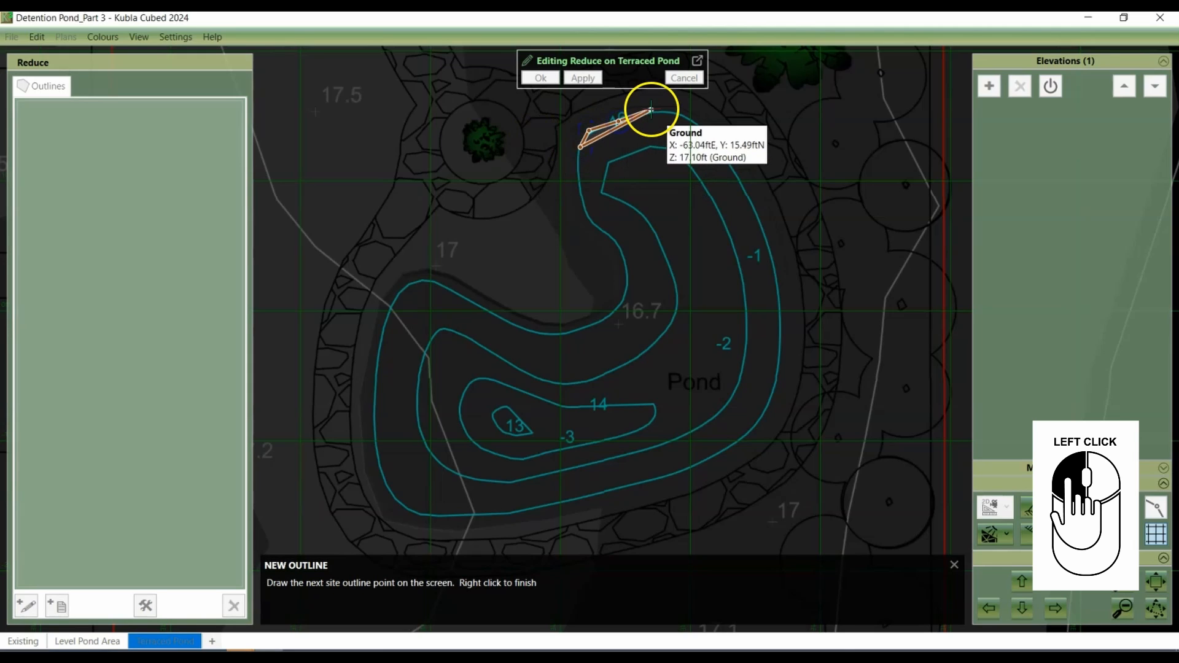
pyautogui.click(683, 115)
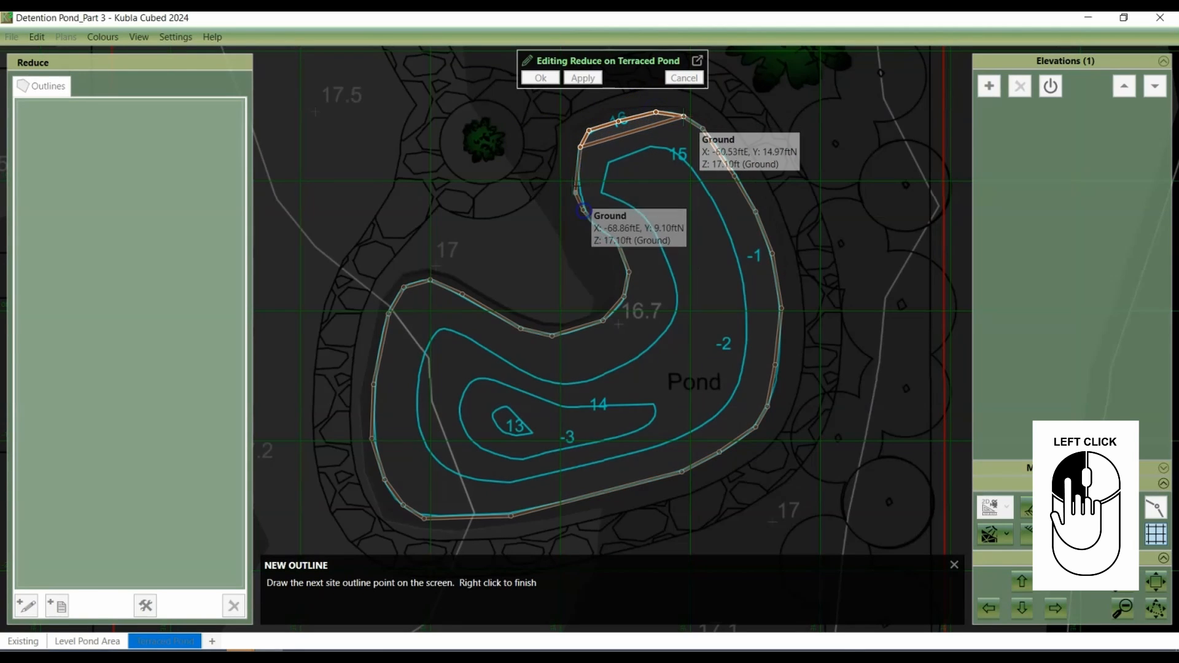
pyautogui.rightClick(577, 185)
pyautogui.moveTo(577, 179); pyautogui.dragTo(642, 156)
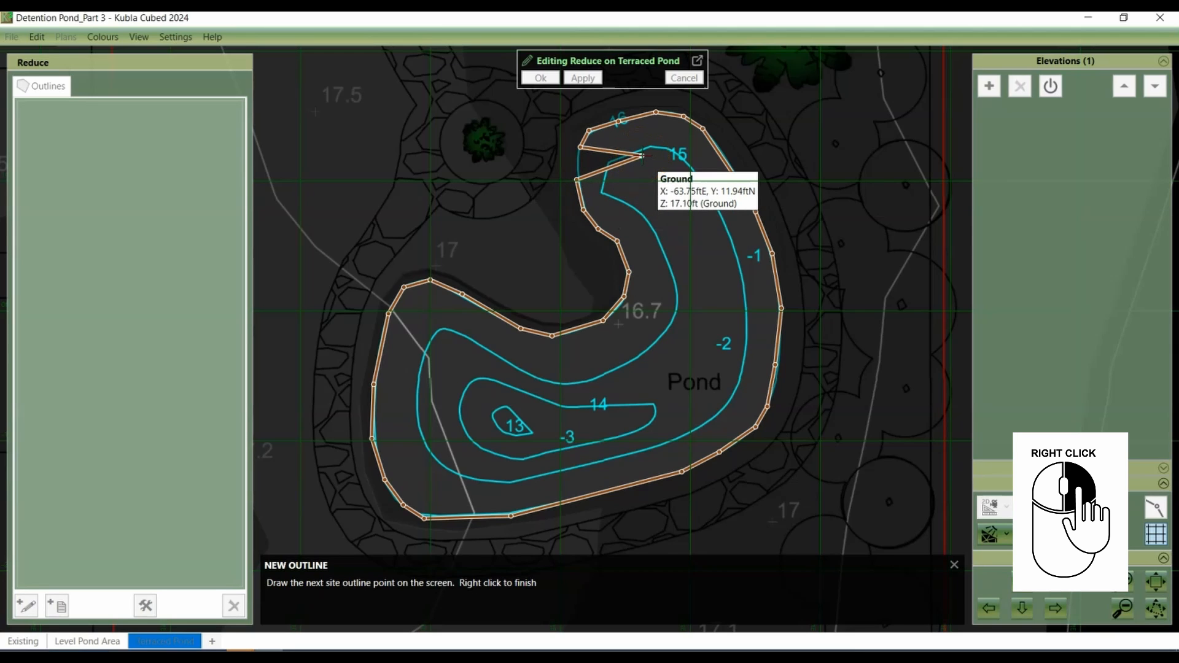
pyautogui.rightClick(642, 155)
pyautogui.click(947, 617)
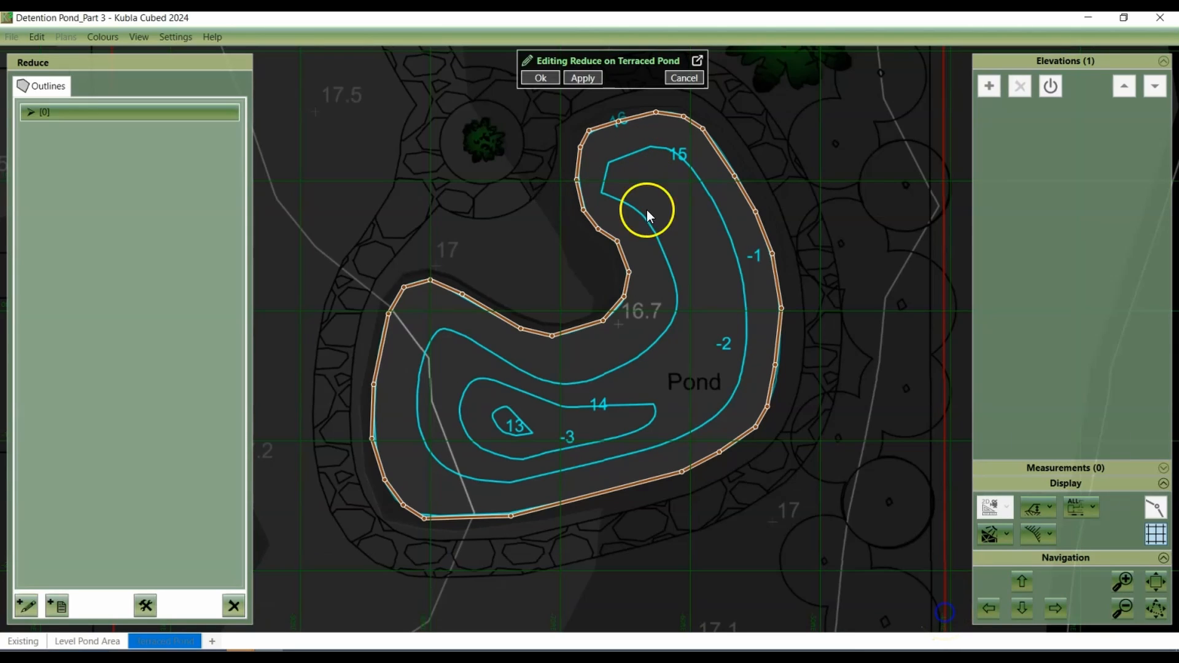
pyautogui.click(540, 78)
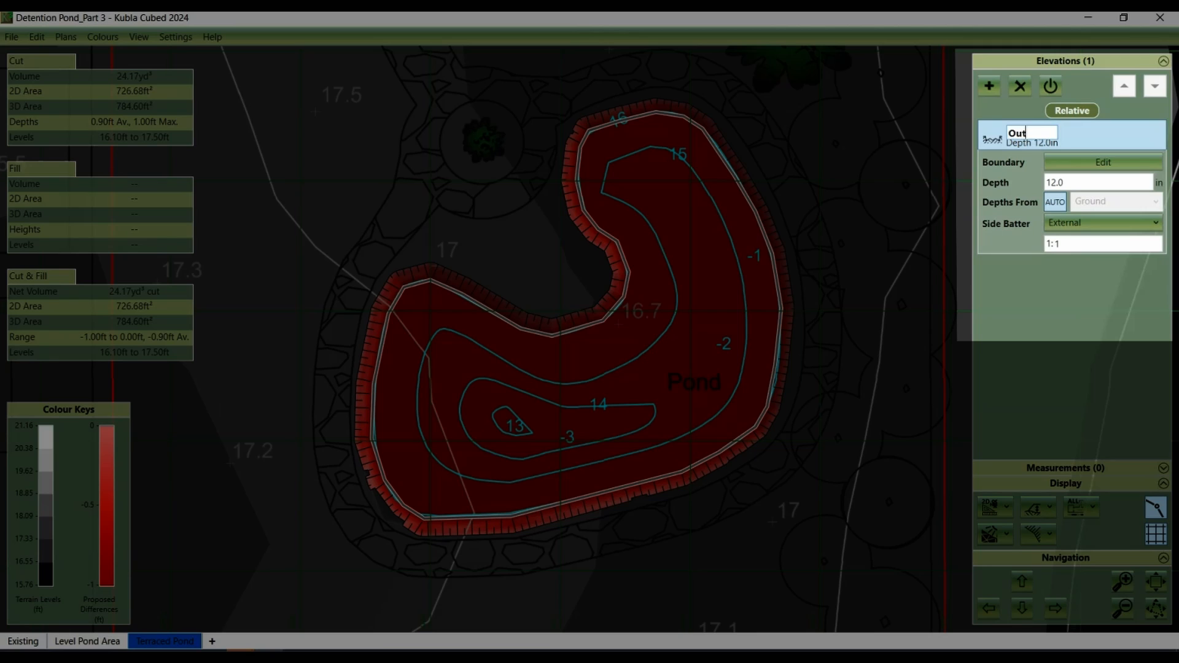
# Step: Name the Reduce element "Outer" and set its side batter to Internal at 1:0.2
pyautogui.press('Return')
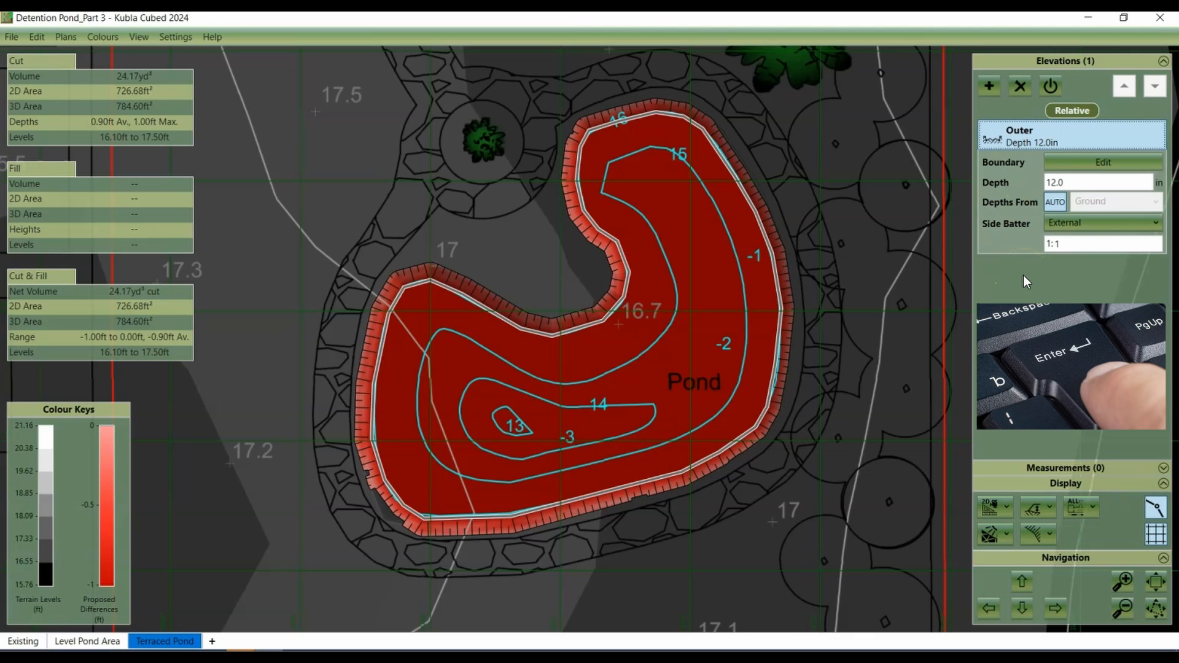
pyautogui.doubleClick(1068, 181)
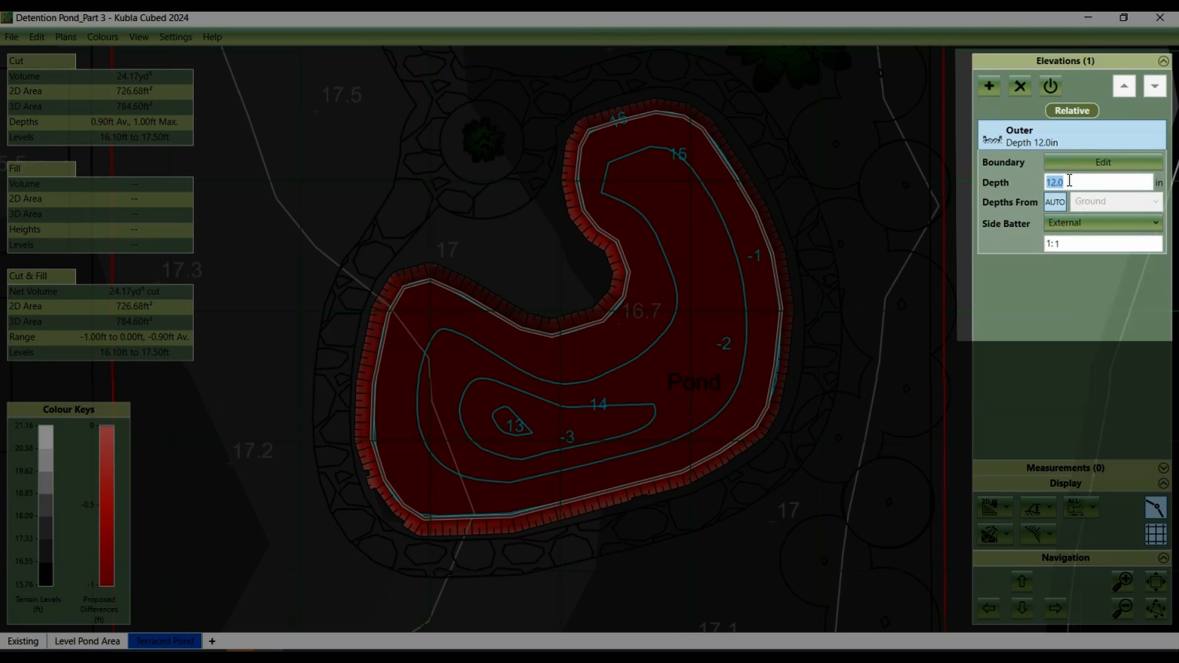
pyautogui.click(1089, 224)
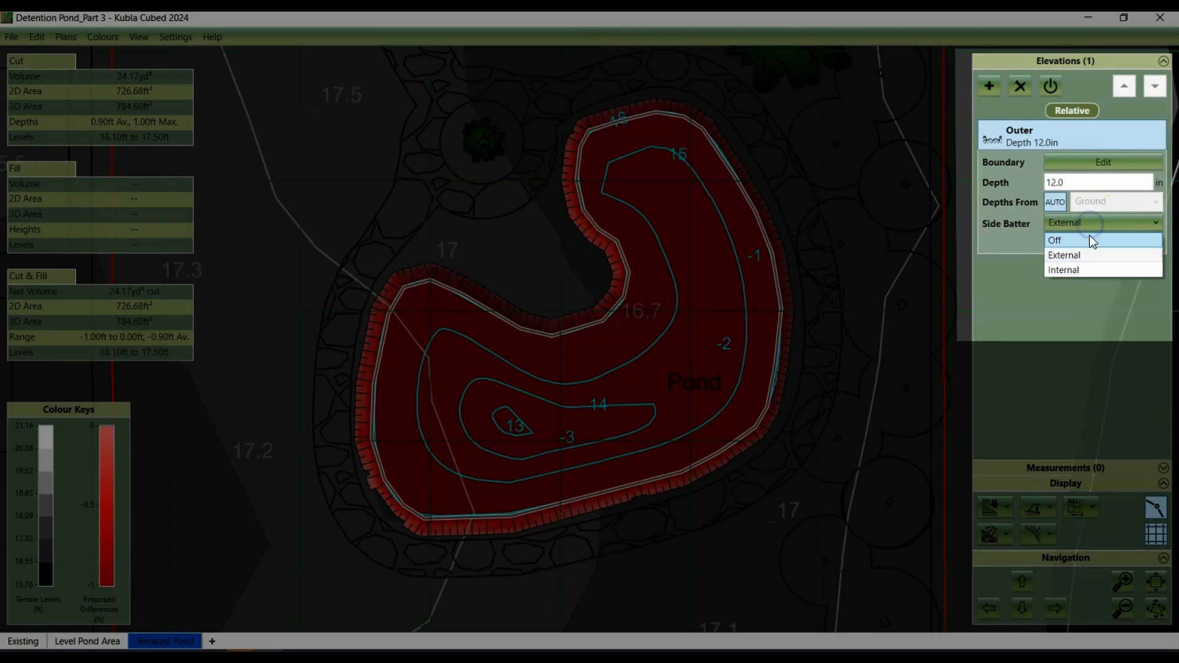
pyautogui.click(1082, 271)
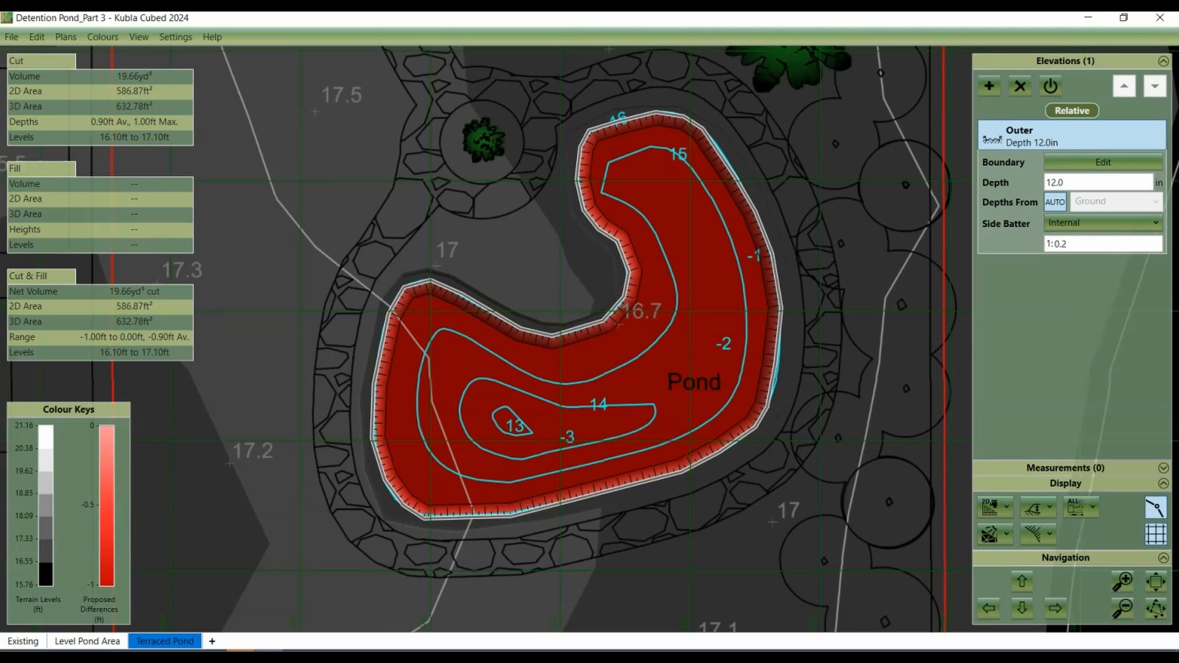
pyautogui.press('Tab')
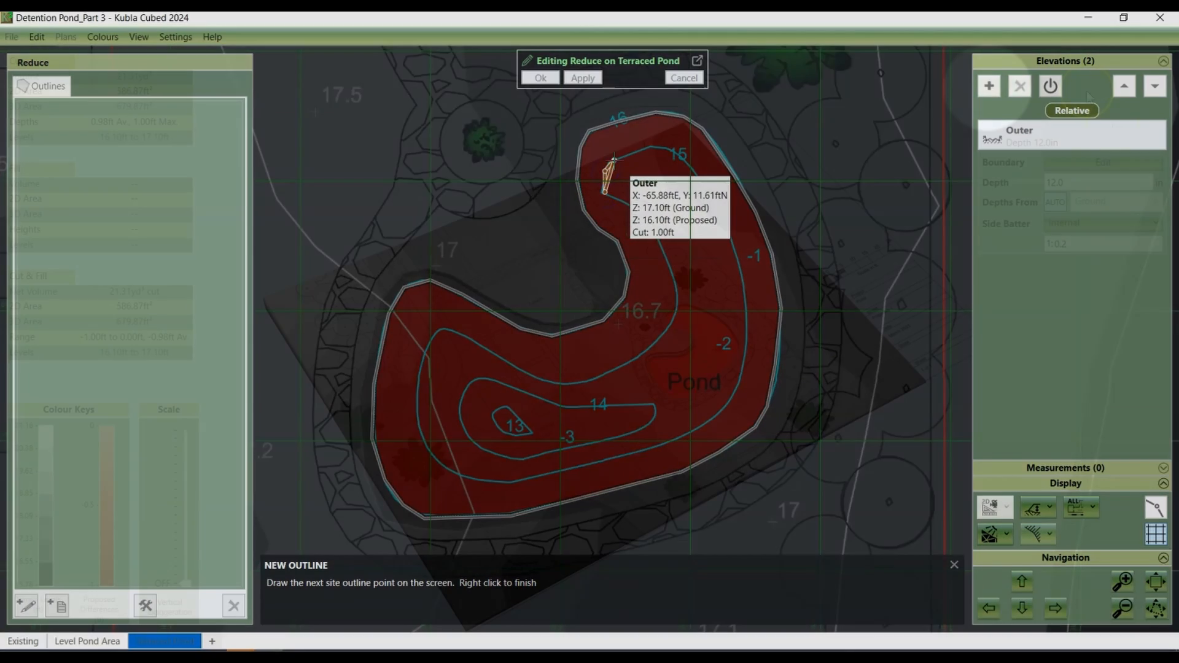
# Step: Add a second Reduce elevation with its closed outline traced along the pond's 15 ft contour
pyautogui.click(987, 85)
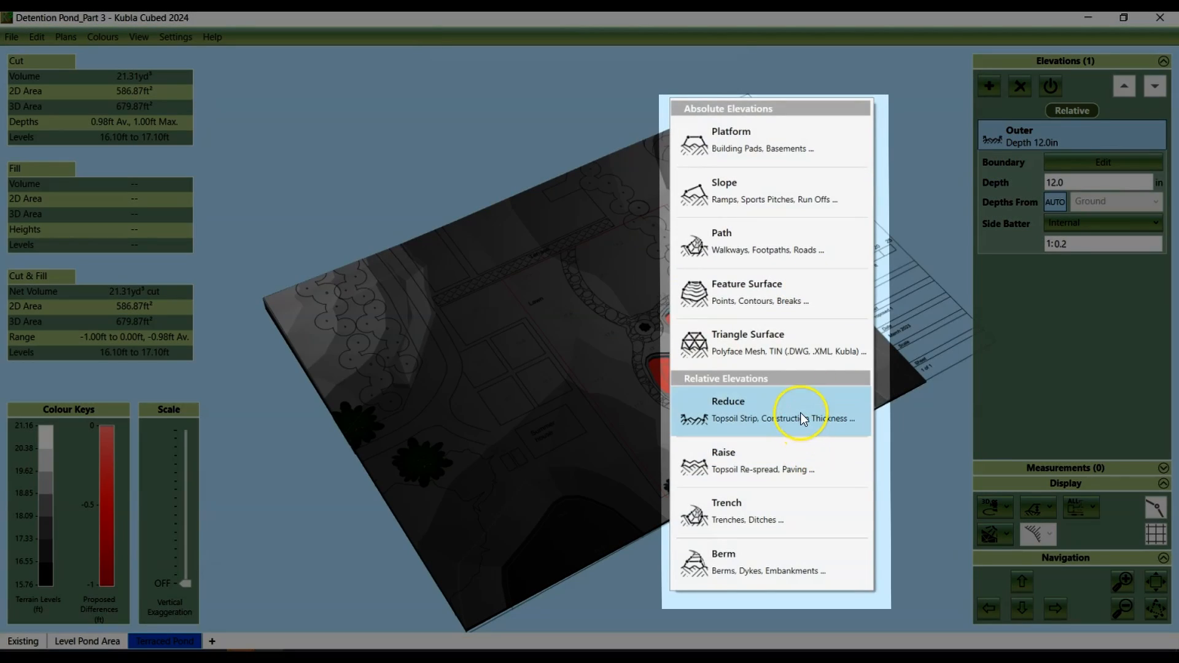
pyautogui.click(801, 412)
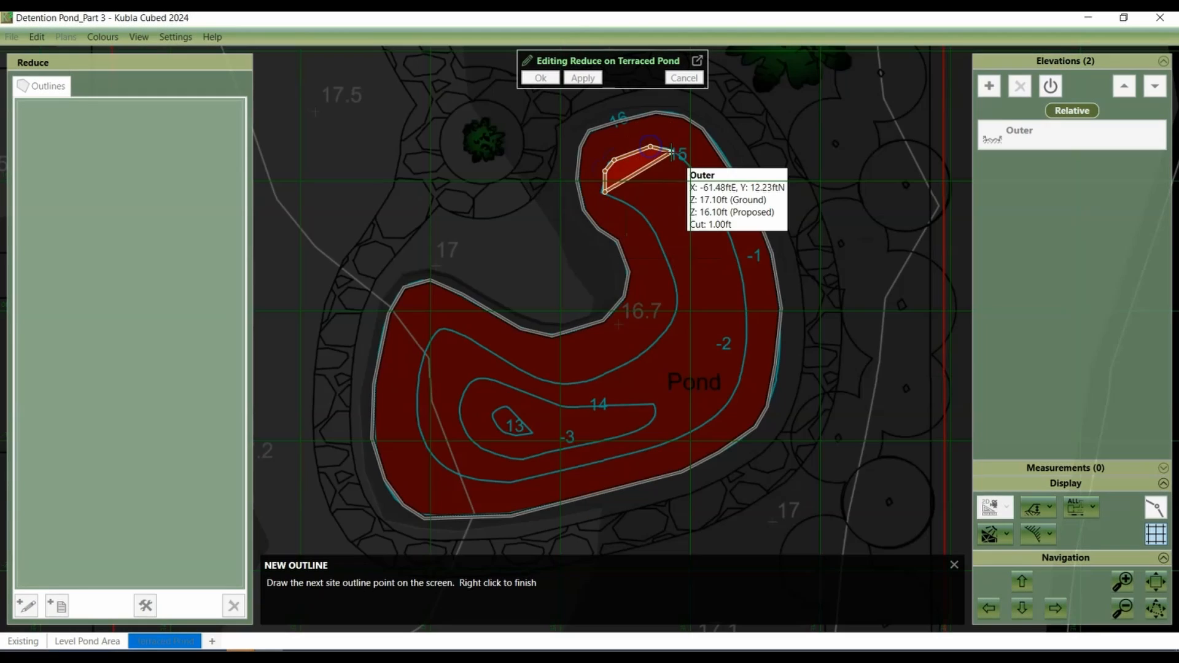
pyautogui.click(694, 175)
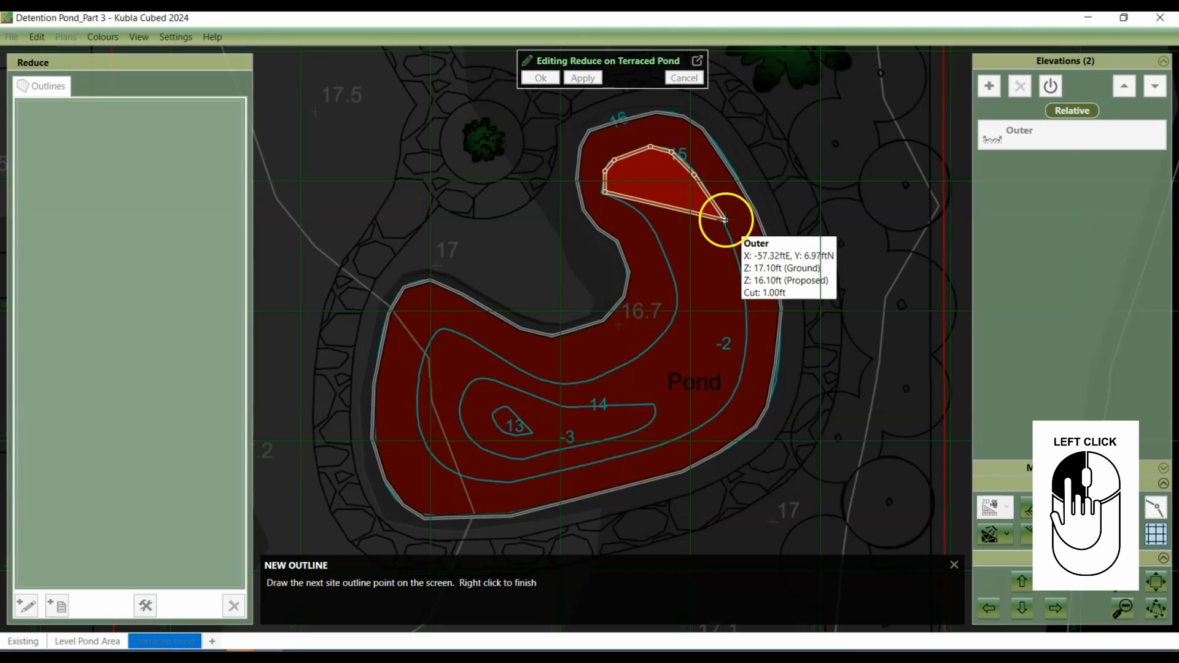
pyautogui.click(726, 220)
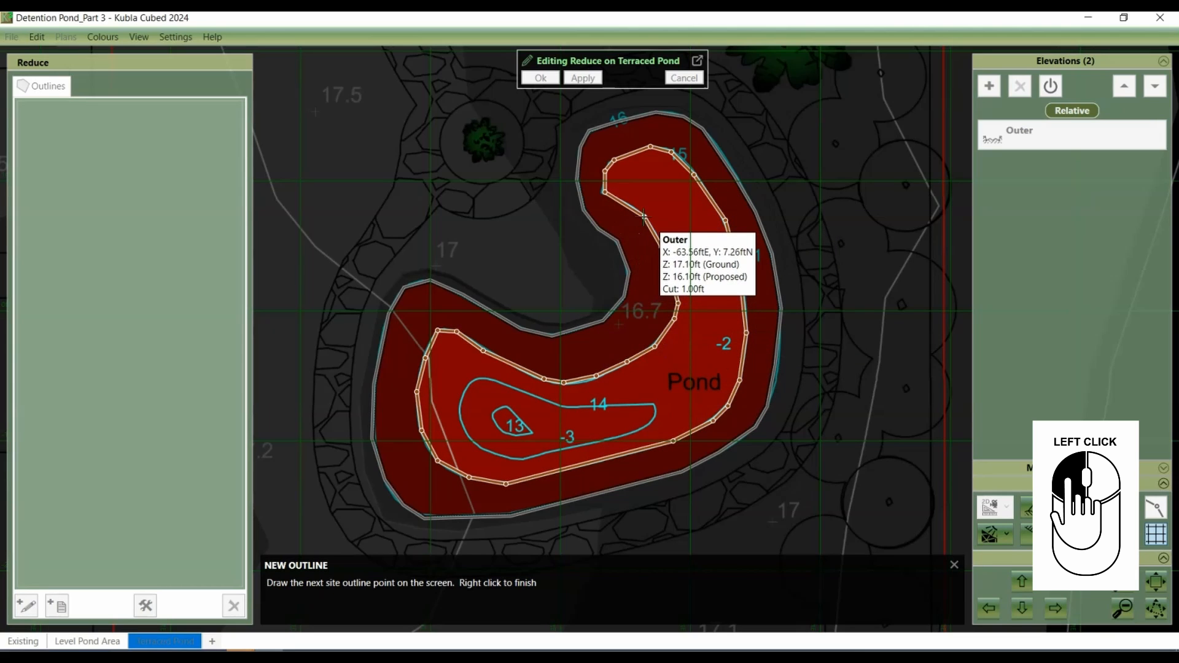
pyautogui.rightClick(643, 217)
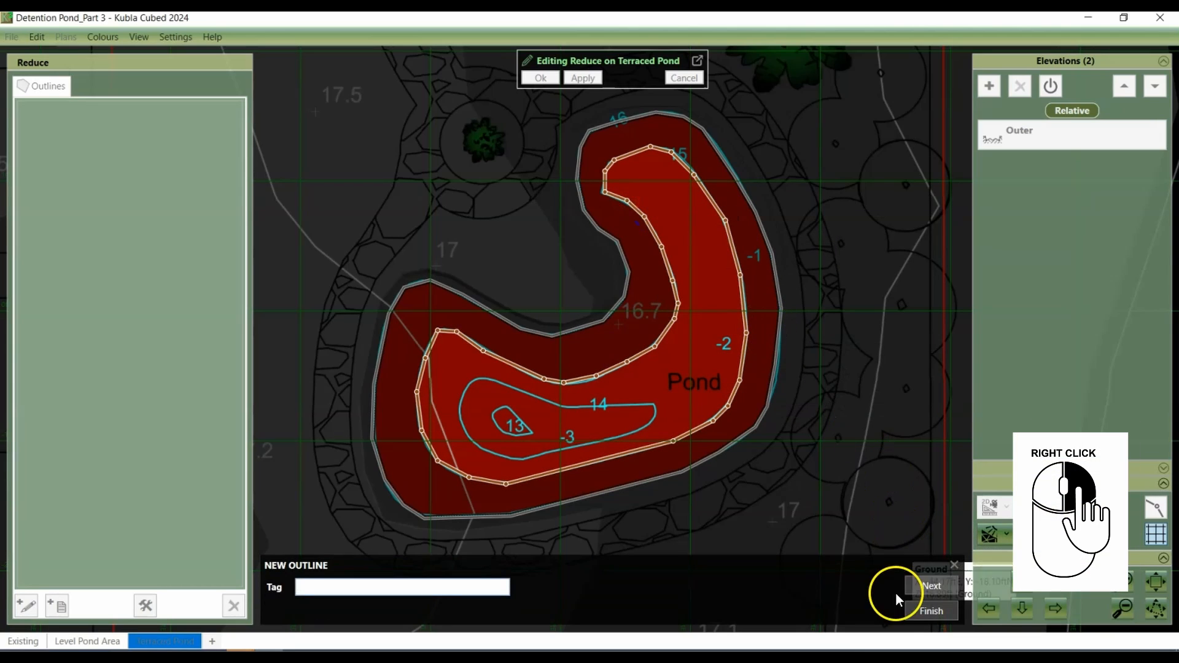
pyautogui.click(923, 609)
pyautogui.click(549, 81)
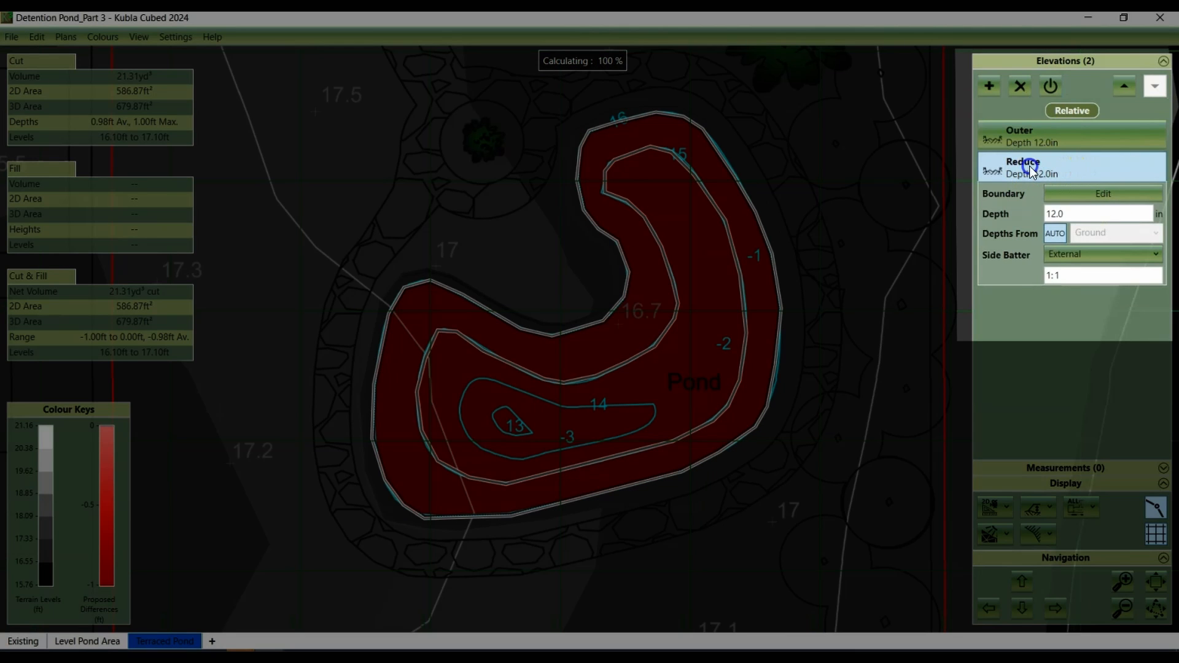
# Step: Rename the second Reduce element "Inner 1" and give it a depth of 24 in with an Internal side batter
pyautogui.doubleClick(1030, 167)
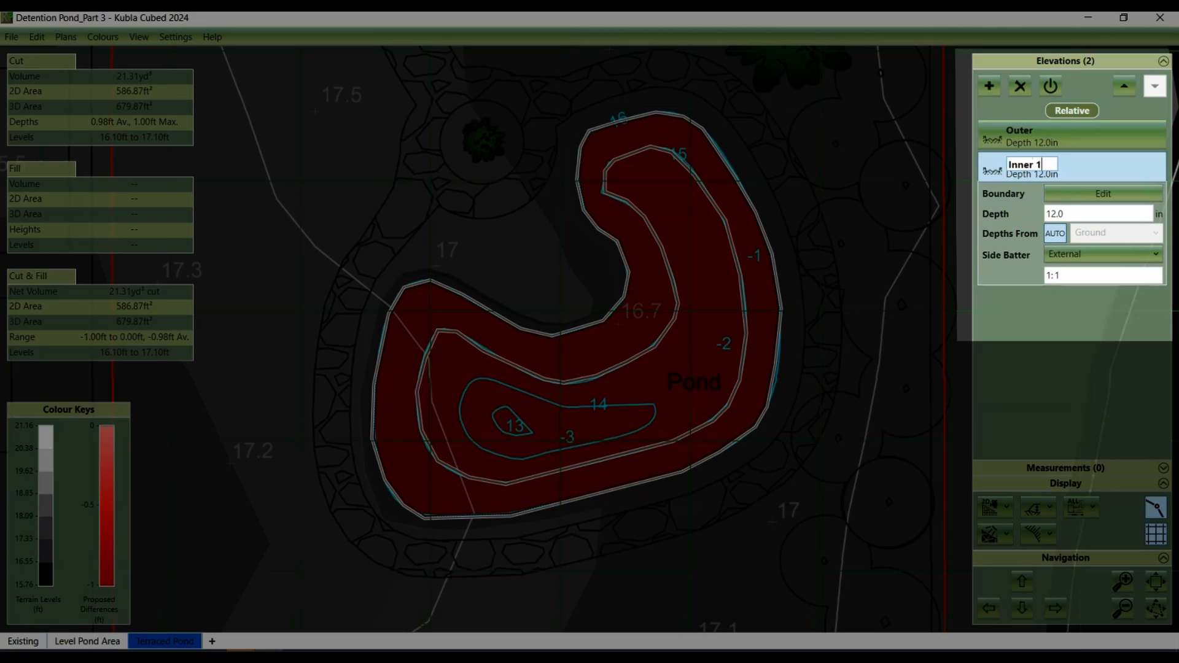
pyautogui.write('Inner 1')
pyautogui.click(1099, 213)
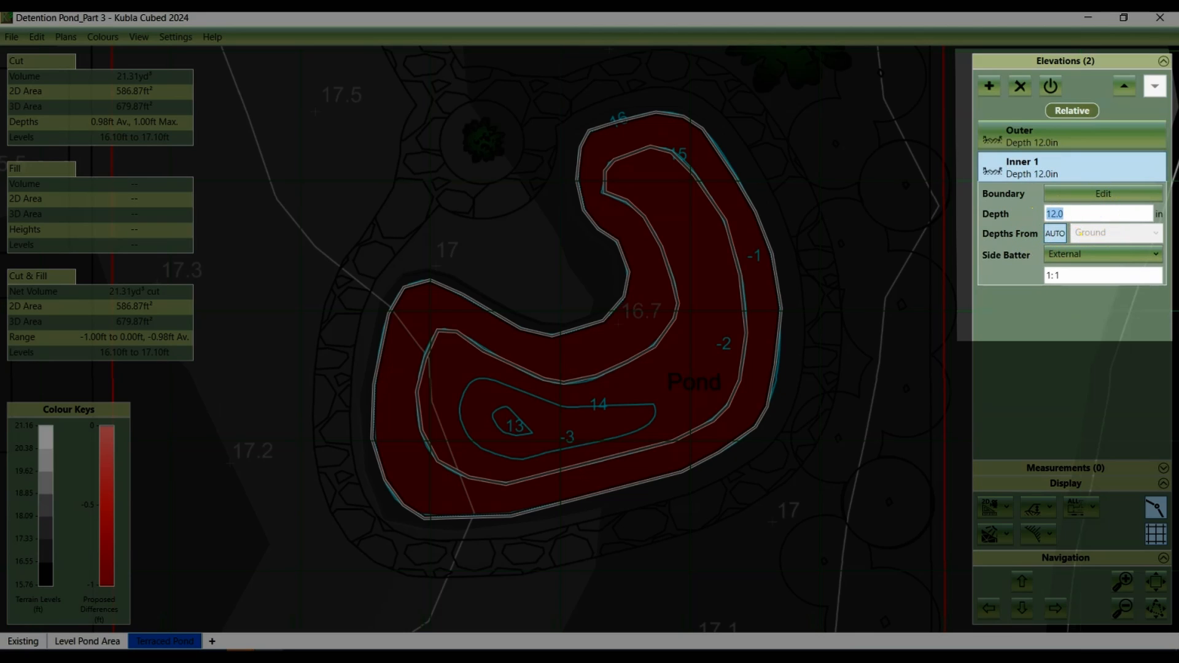
pyautogui.write('24')
pyautogui.click(1076, 254)
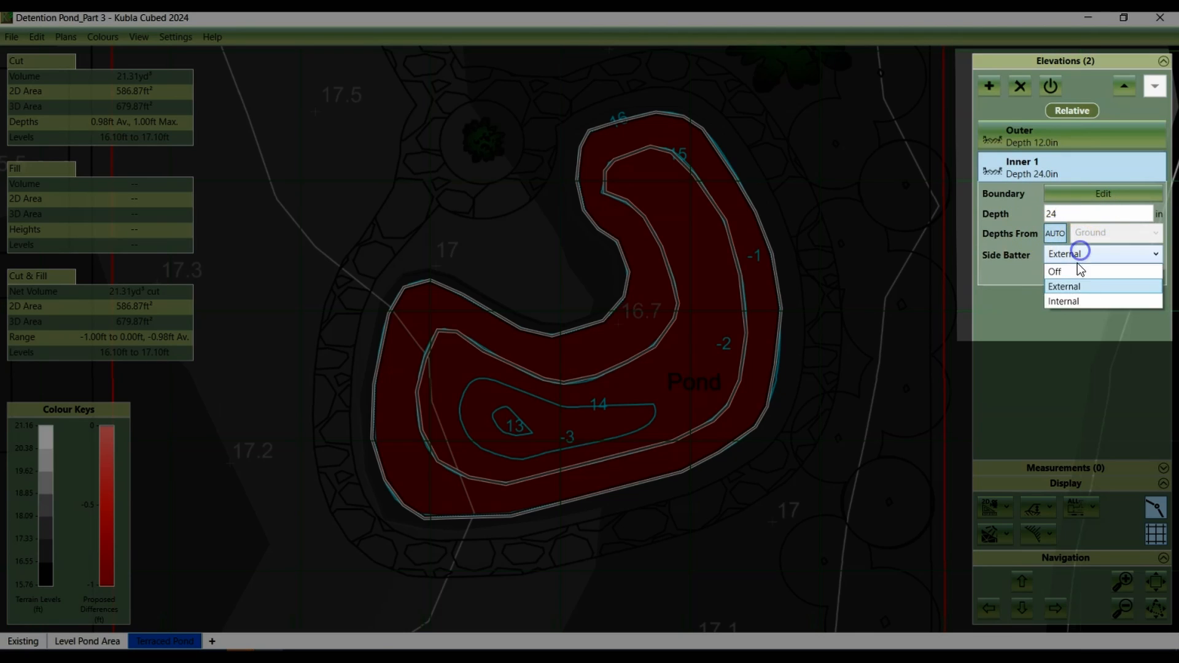
pyautogui.click(1072, 301)
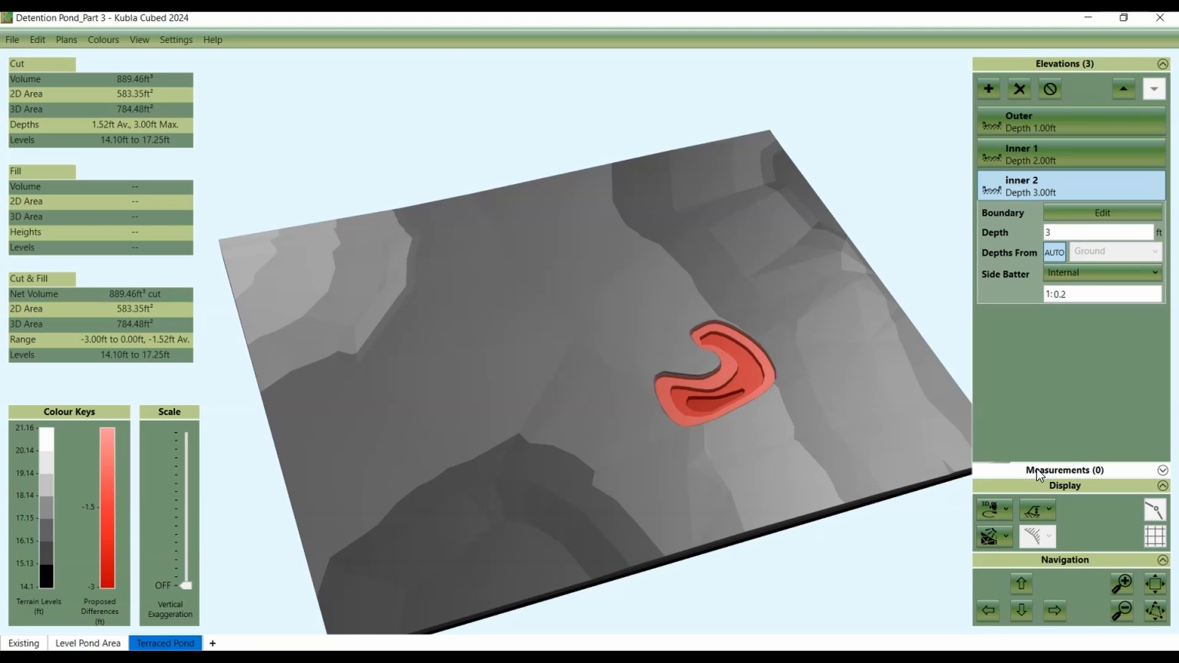
# Step: Add a Cross Section measurement along a horizontal line through the 13 and 14 ft contours, spanning the whole pond, and view its graph
pyautogui.click(1037, 469)
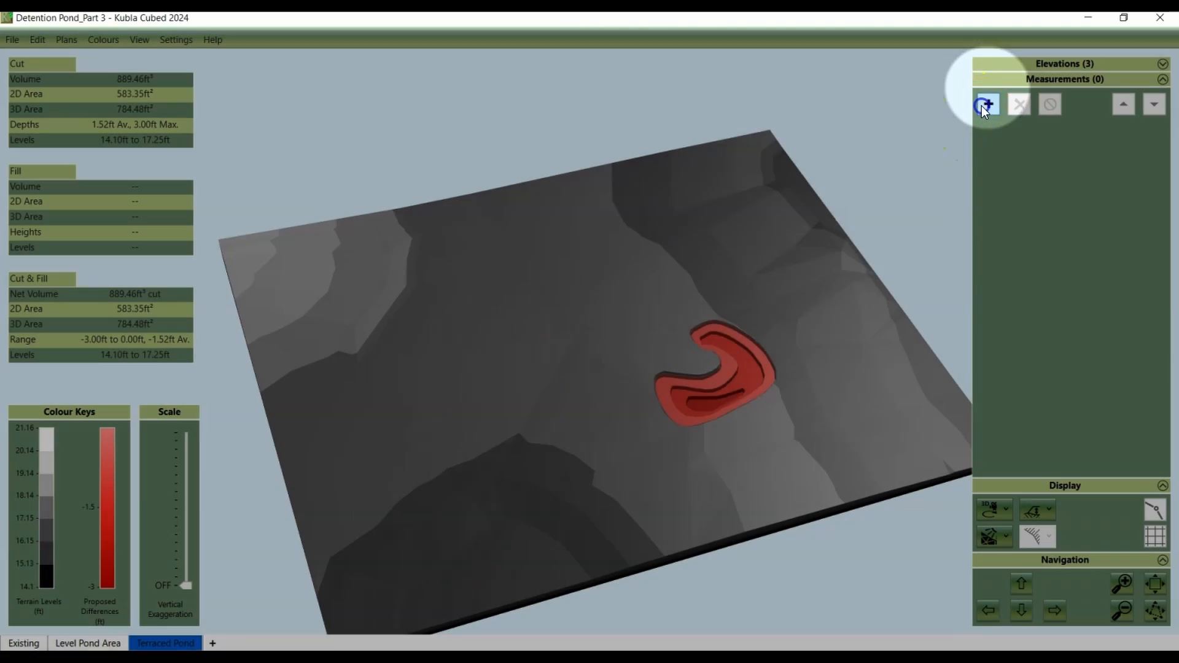
pyautogui.click(982, 105)
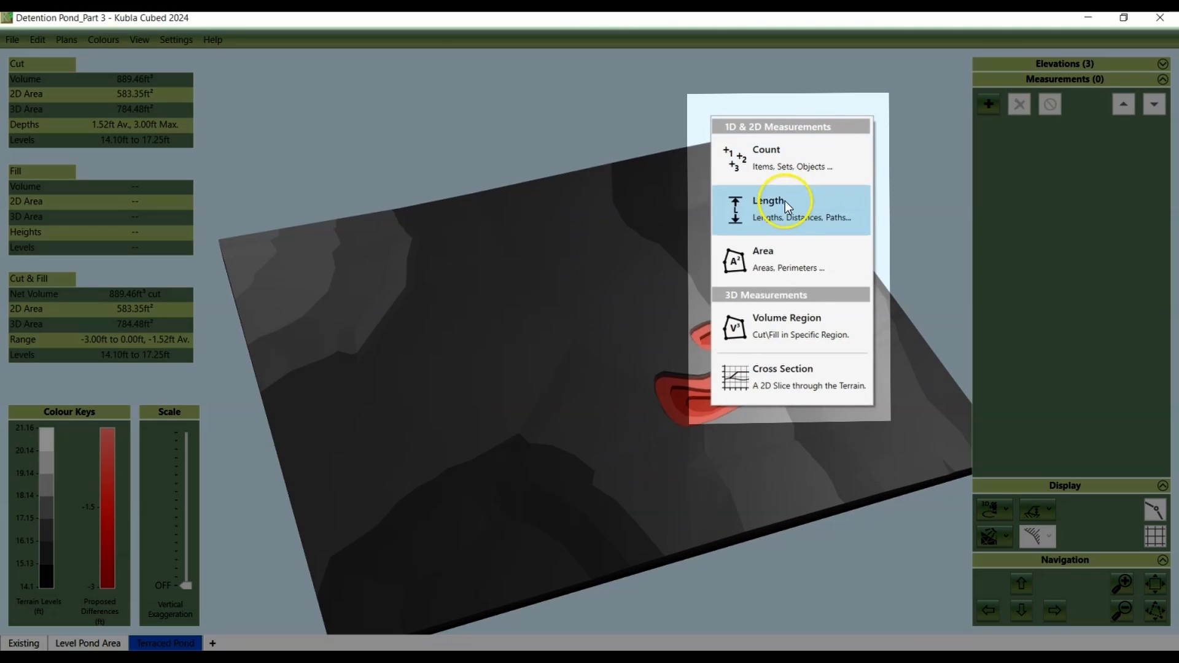
pyautogui.click(810, 378)
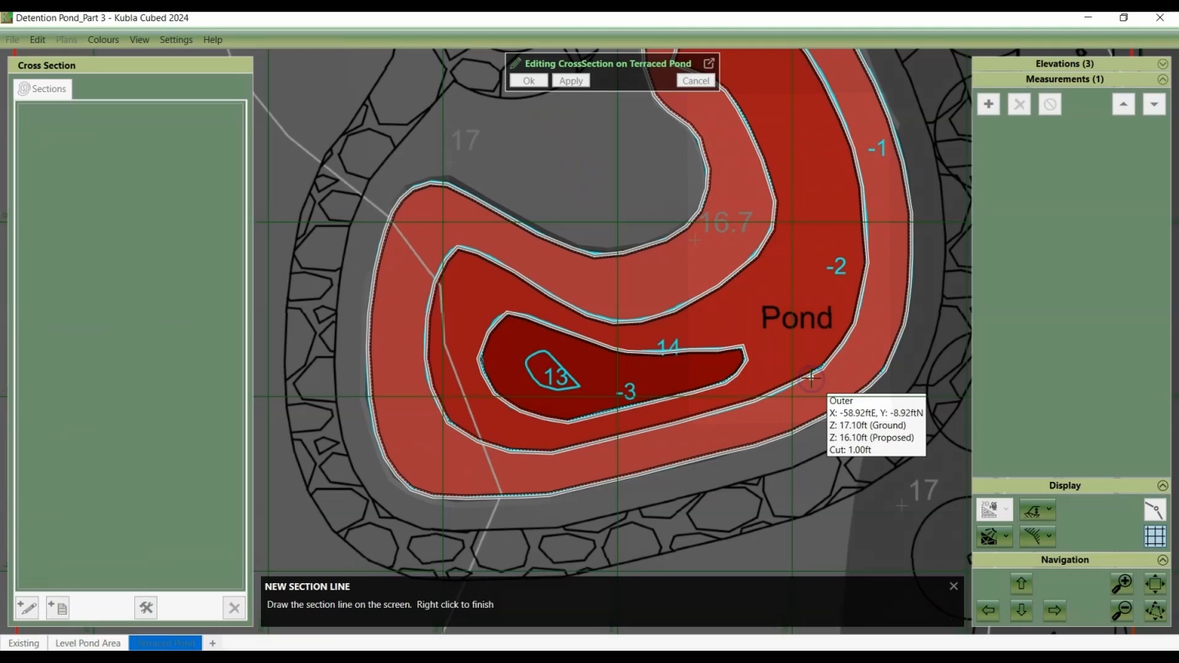
pyautogui.click(342, 364)
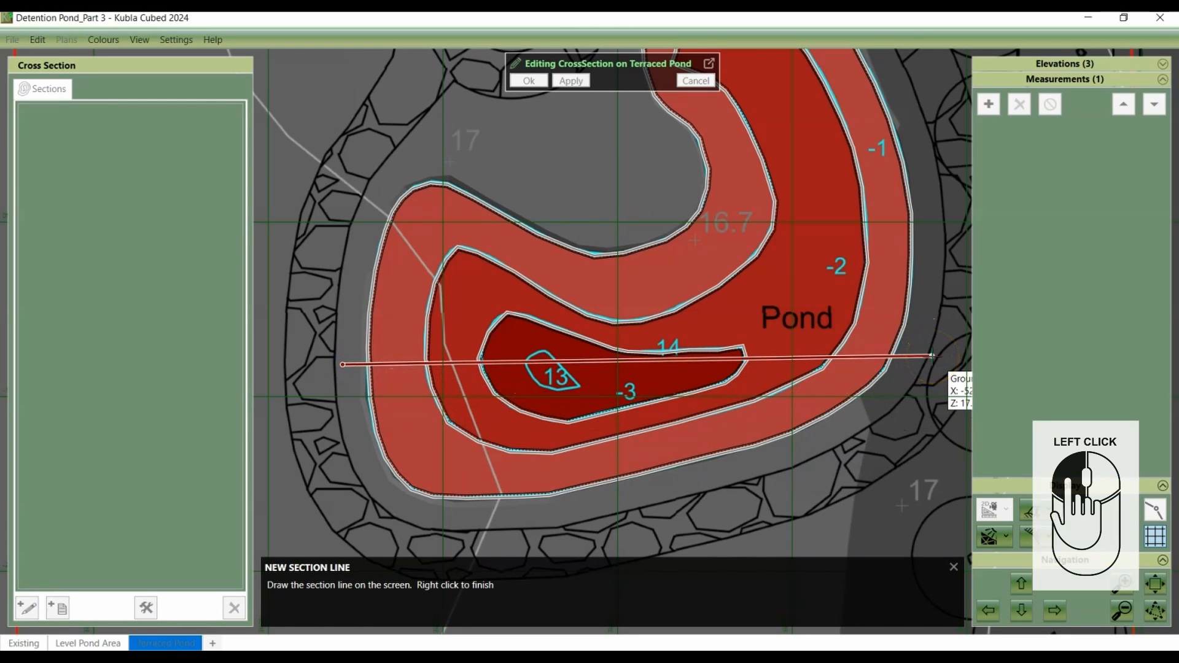
pyautogui.click(343, 366)
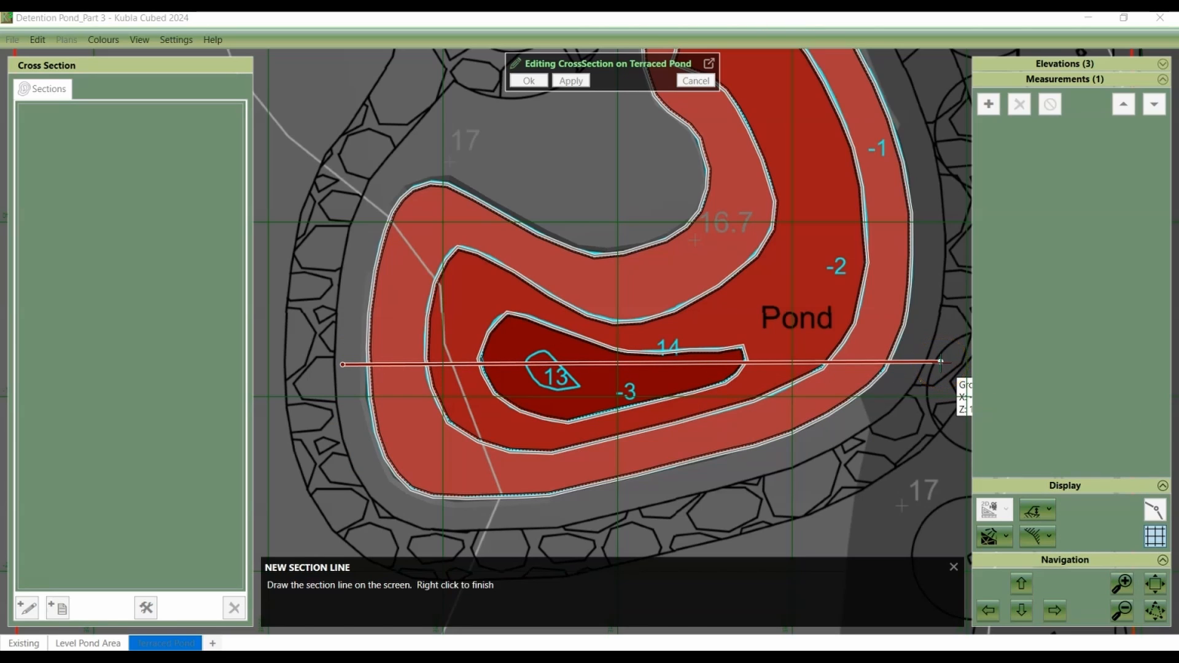
pyautogui.click(939, 362)
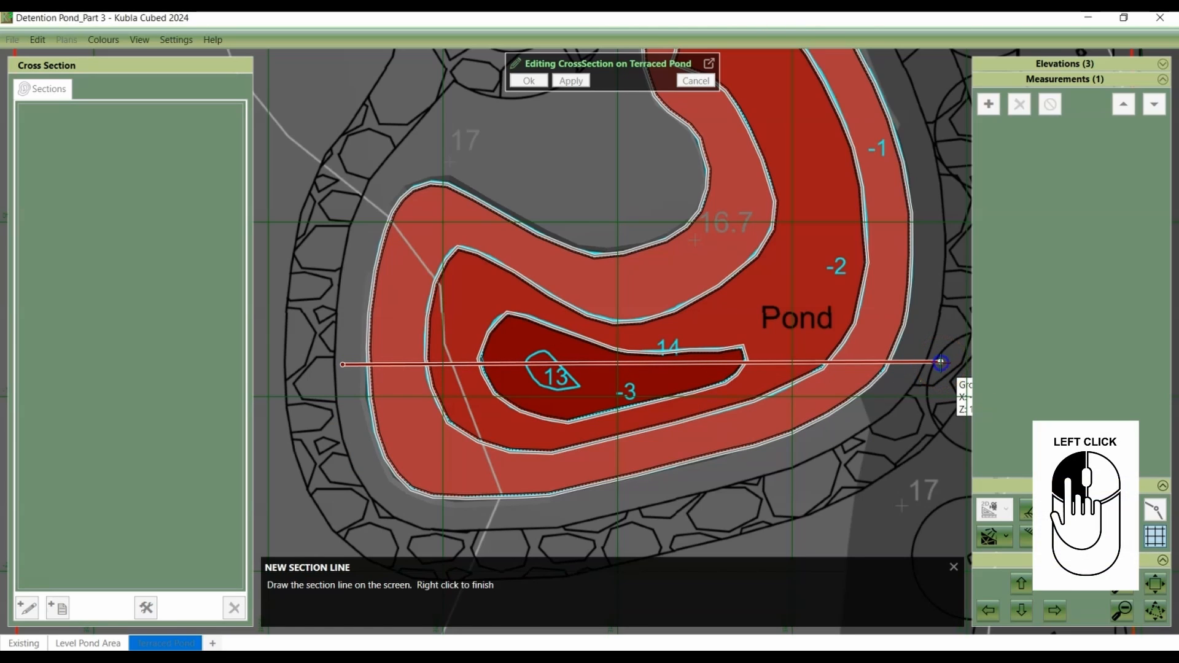
pyautogui.rightClick(915, 415)
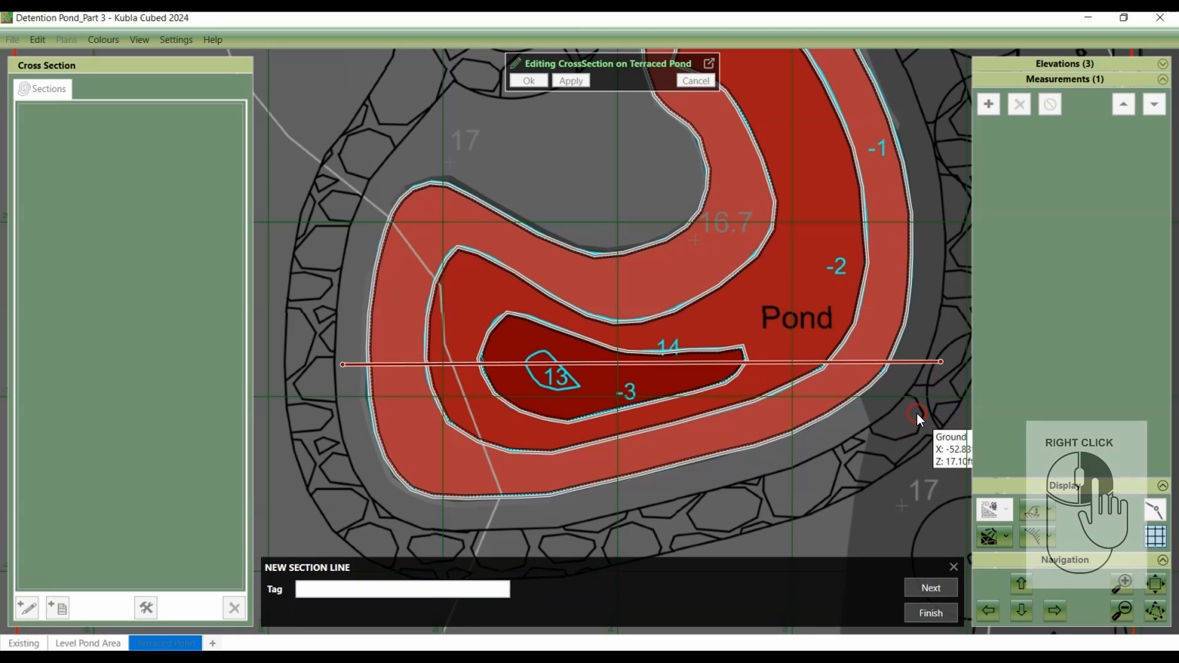
pyautogui.click(945, 617)
pyautogui.click(527, 82)
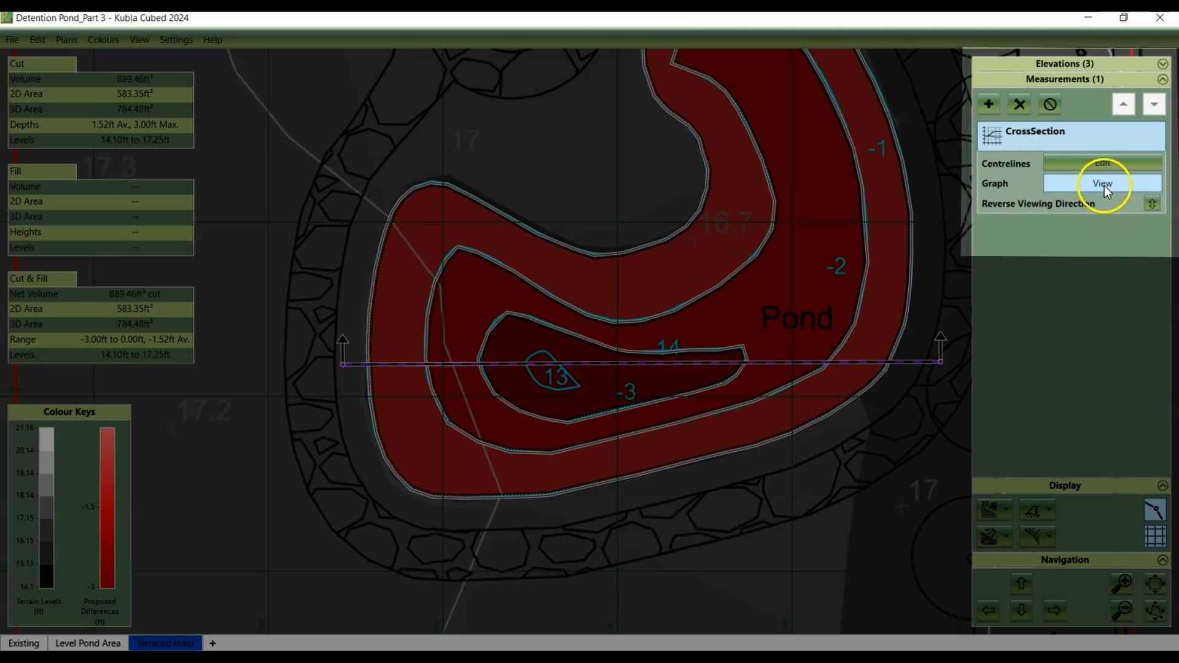
pyautogui.click(1104, 184)
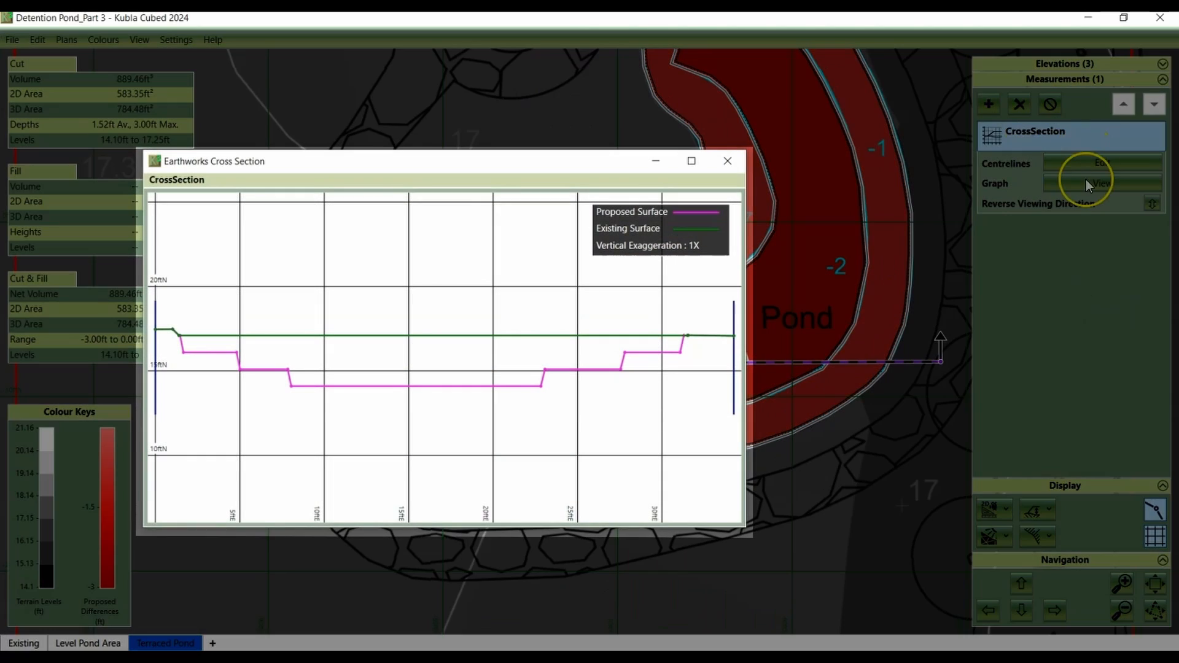
pyautogui.moveTo(325, 384)
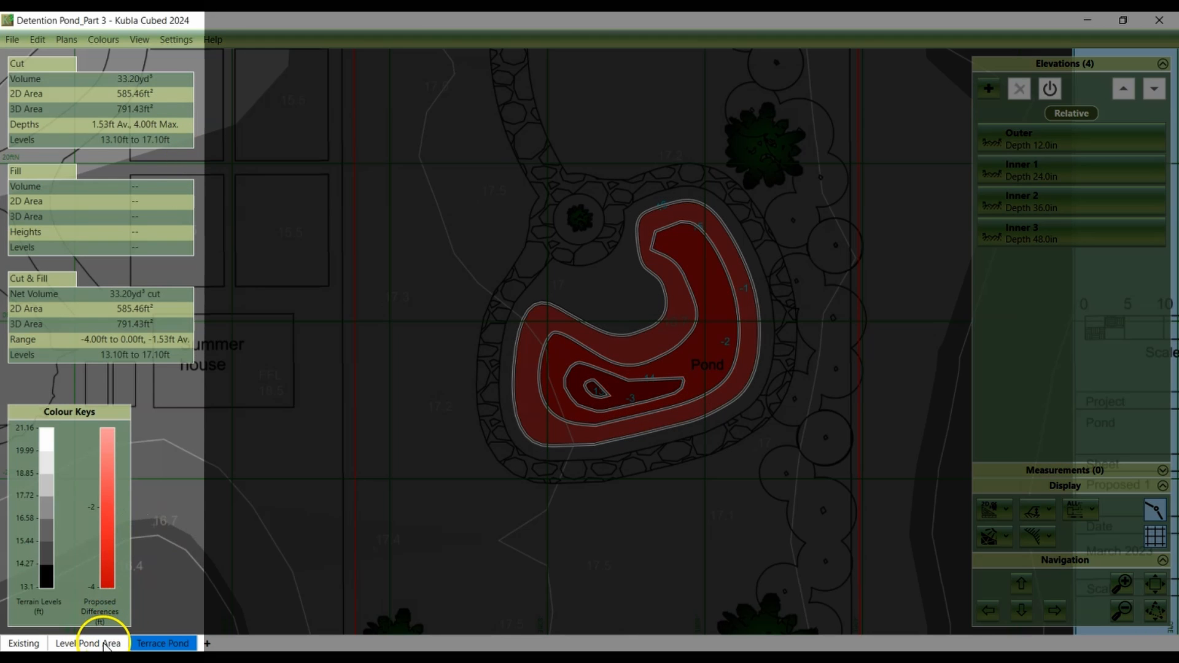
pyautogui.click(105, 642)
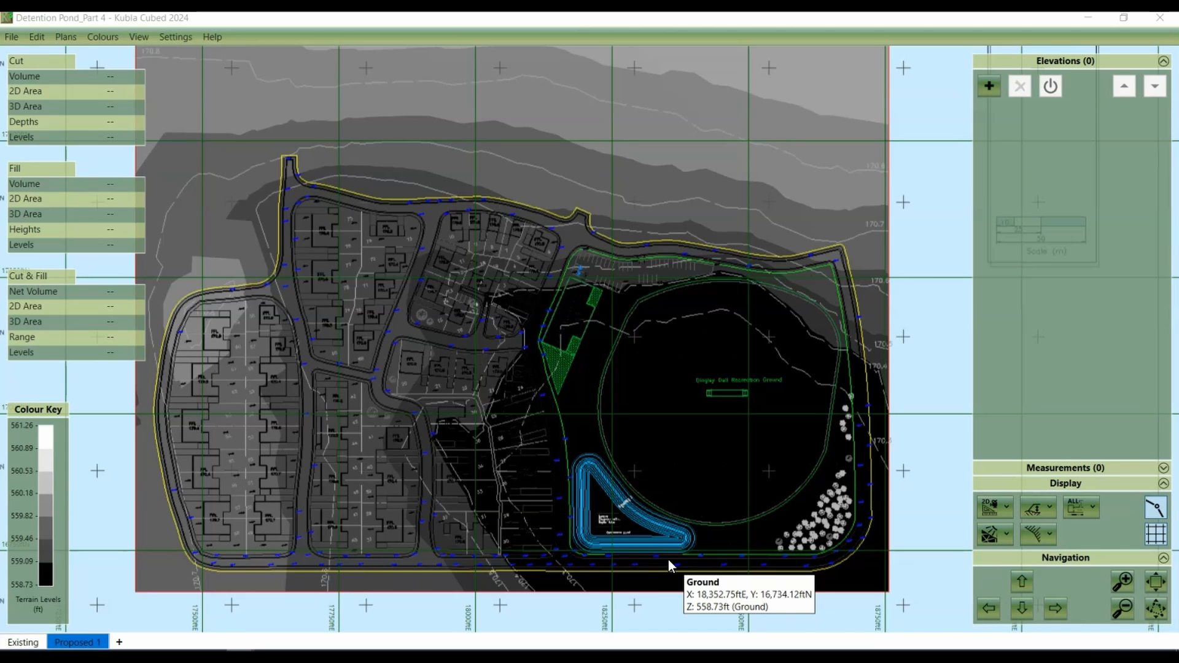
# Step: Add a Feature Surface elevation for the stormwater pond in the Proposed 1 phase
pyautogui.click(668, 571)
pyautogui.scroll(5, 668, 569)
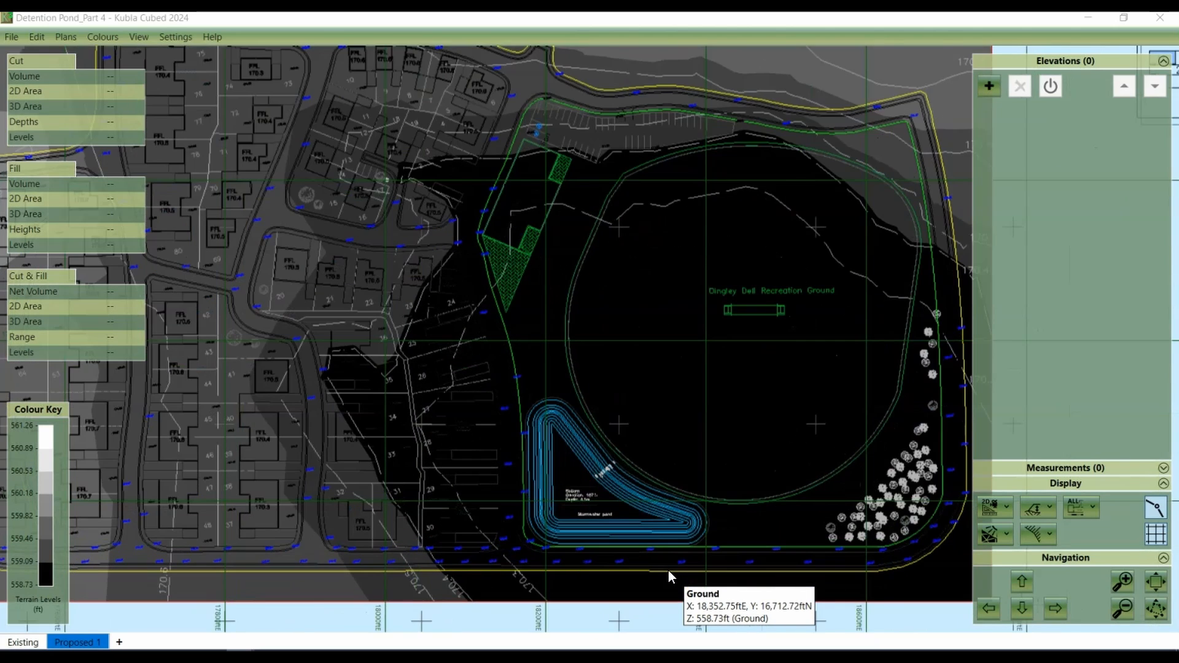
pyautogui.scroll(1, 673, 546)
pyautogui.click(655, 519)
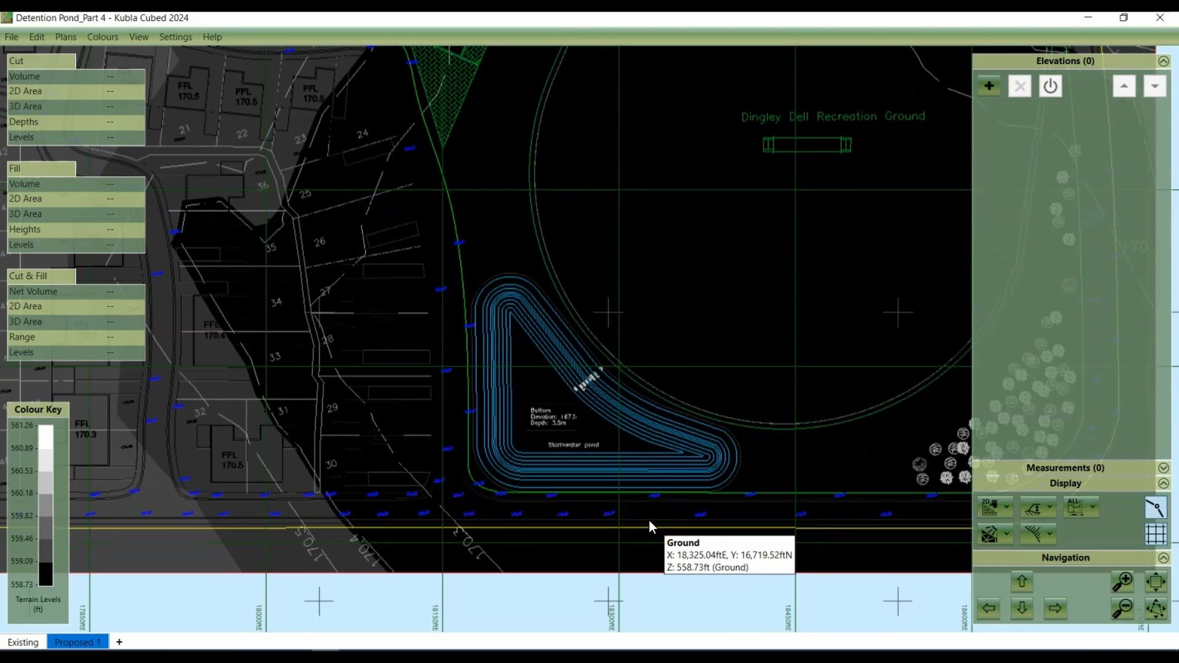
pyautogui.click(643, 515)
pyautogui.click(634, 491)
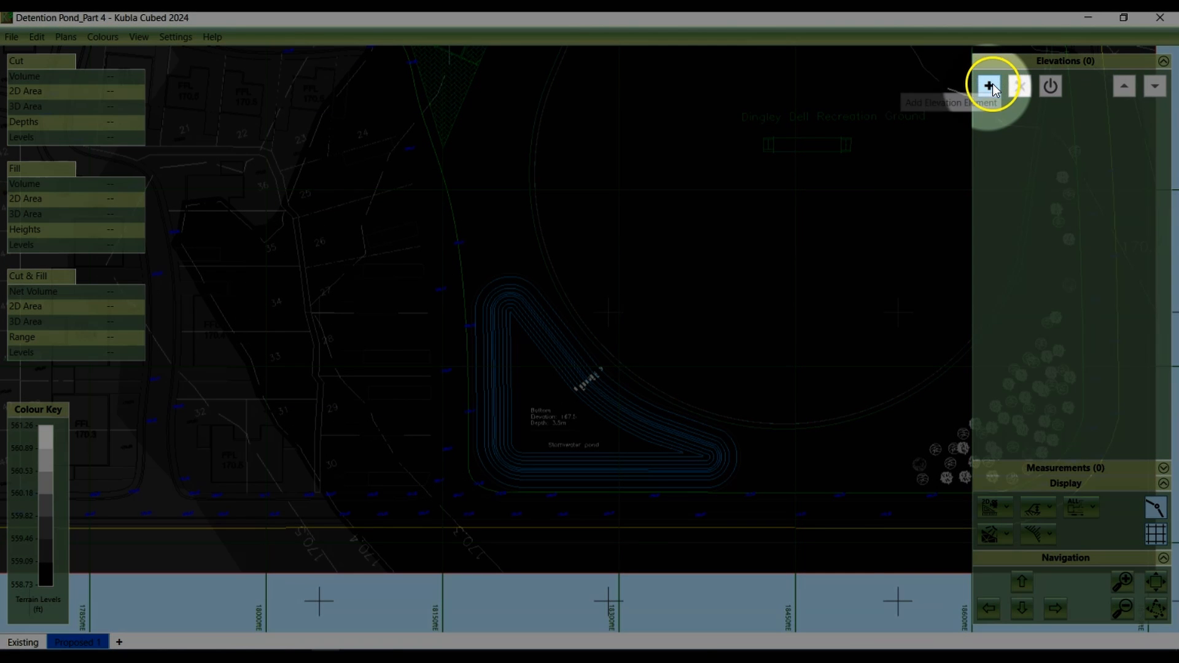
pyautogui.click(992, 84)
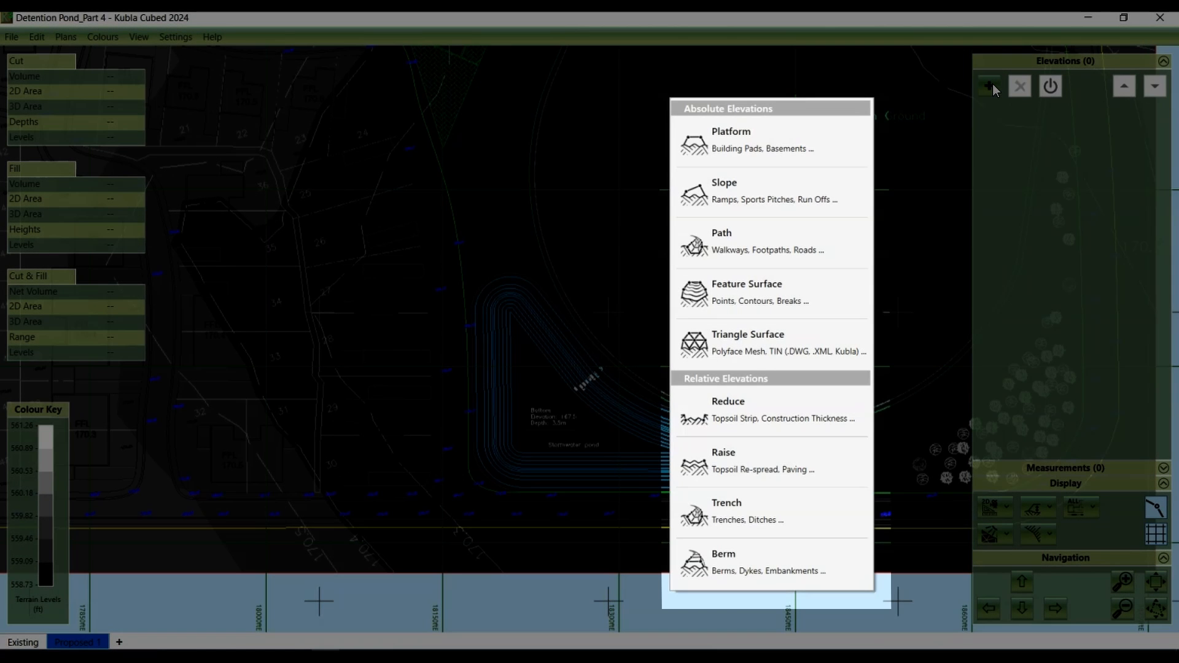
pyautogui.click(742, 311)
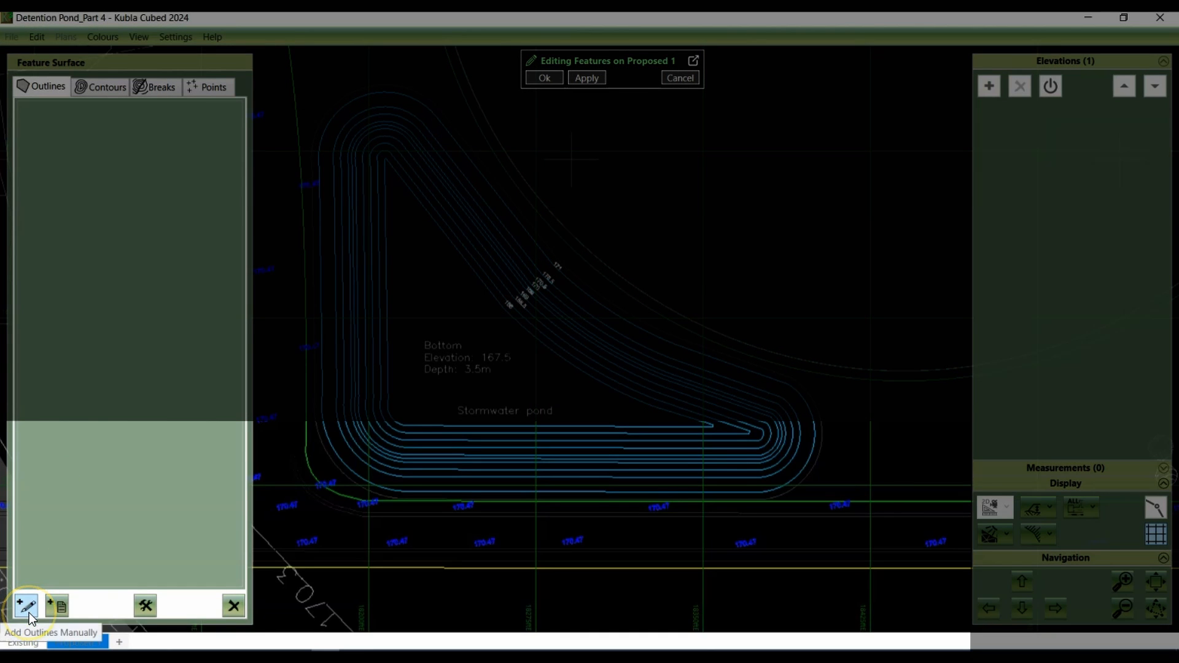
pyautogui.click(27, 608)
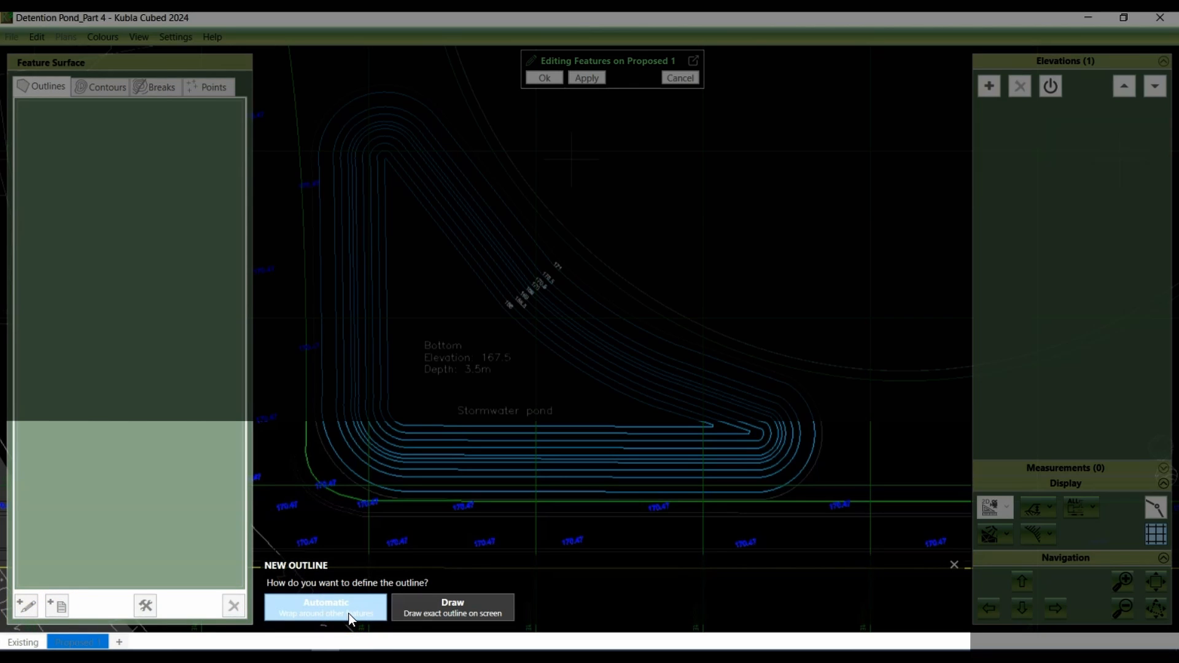
pyautogui.click(447, 609)
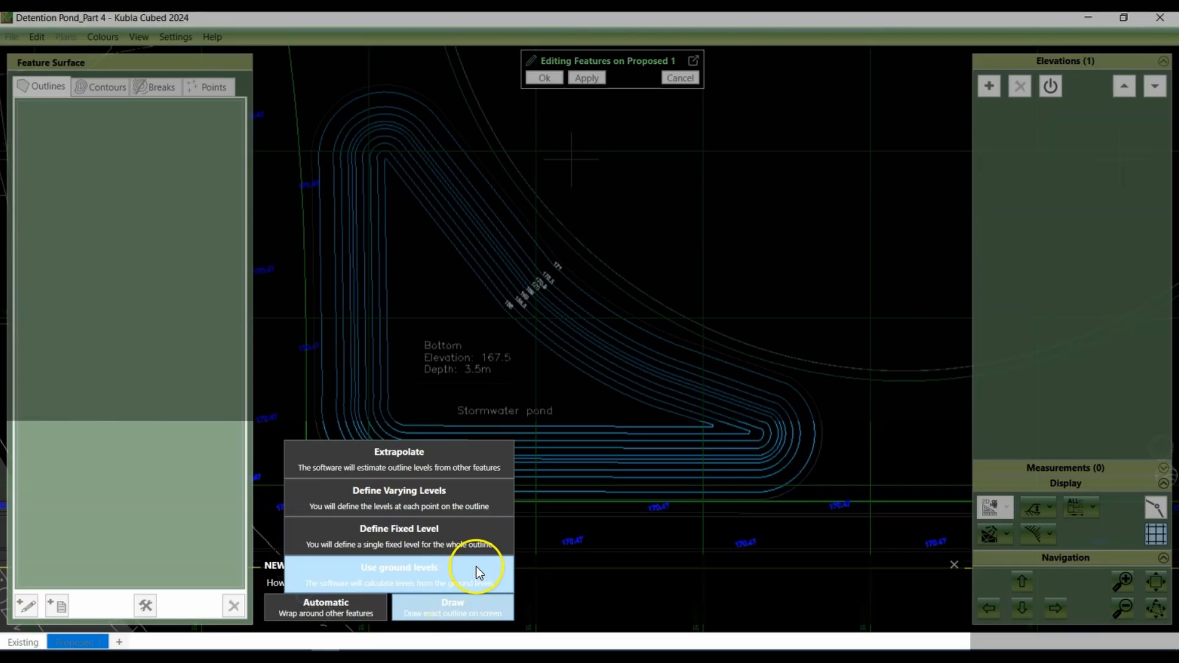
pyautogui.click(477, 568)
pyautogui.click(346, 101)
pyautogui.click(374, 91)
pyautogui.click(403, 93)
pyautogui.click(434, 107)
pyautogui.click(460, 149)
pyautogui.rightClick(499, 194)
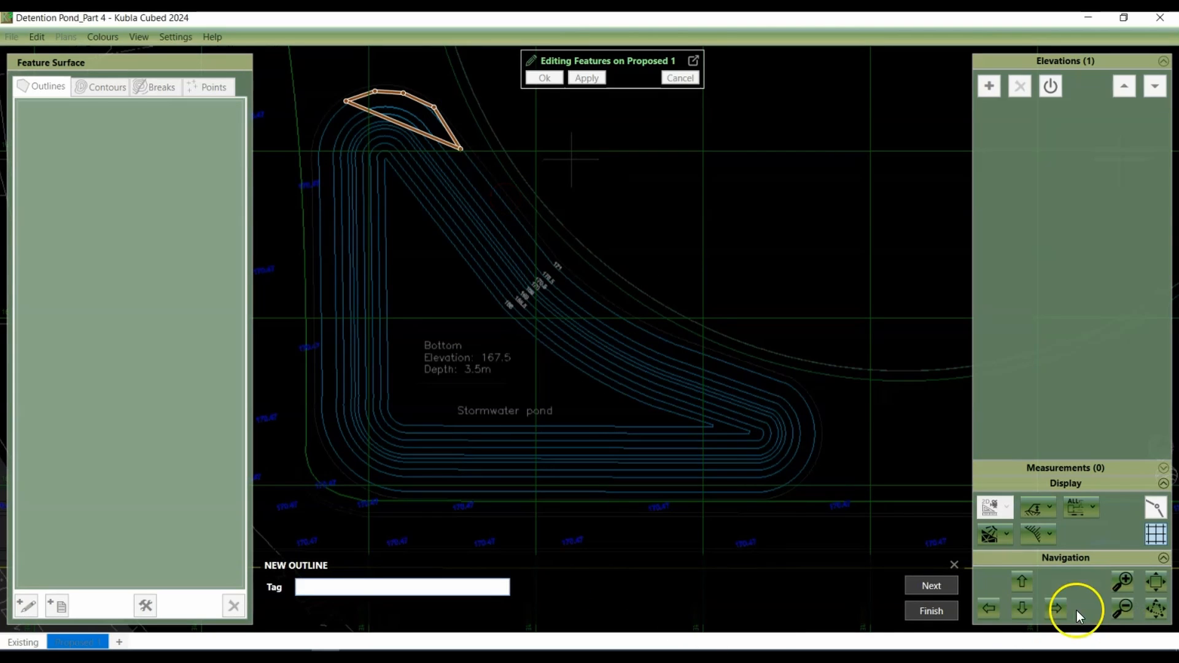
pyautogui.click(952, 565)
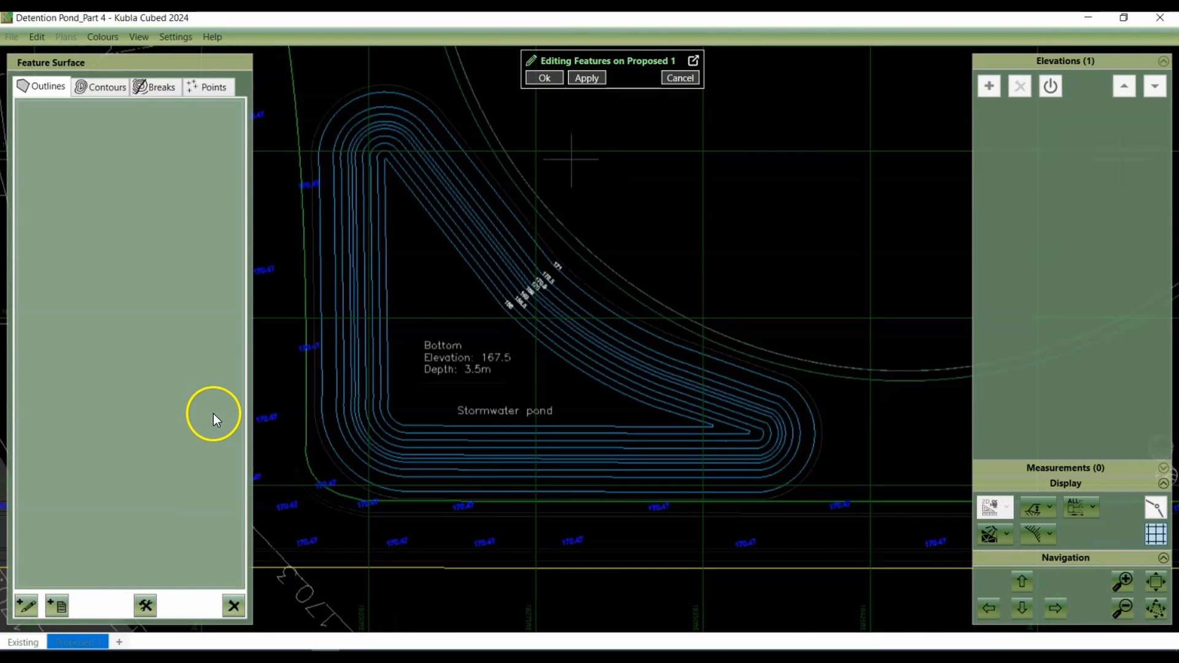
pyautogui.click(58, 608)
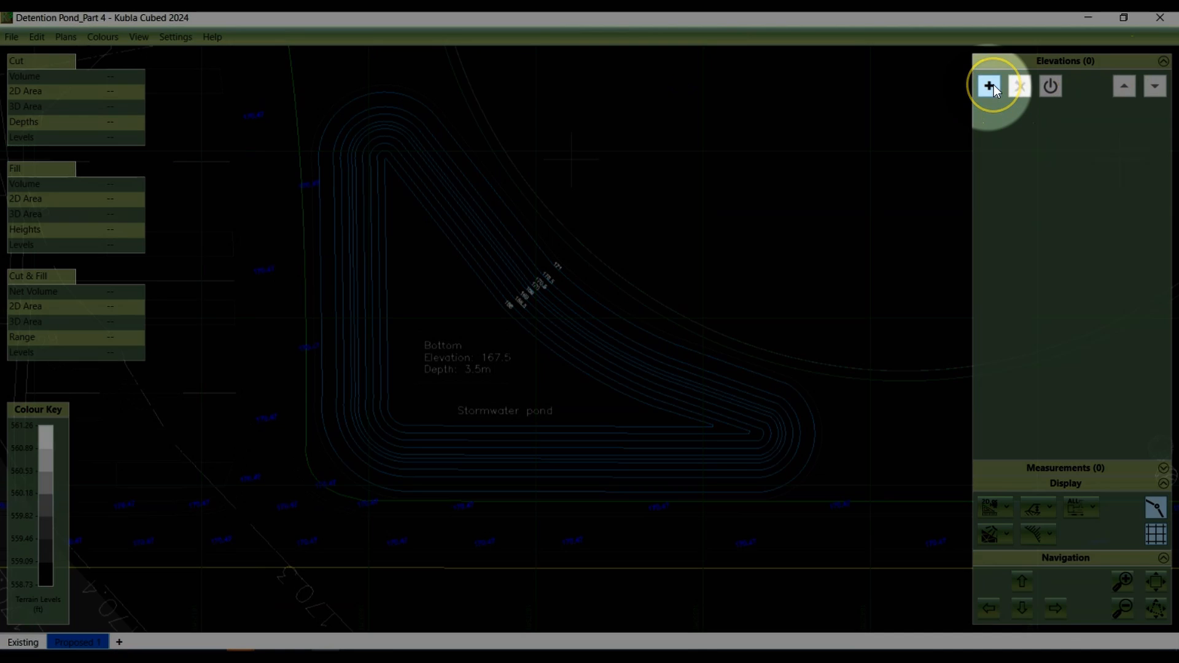
# Step: Add a Feature Surface elevation to Proposed 1 and open the Dingley Dell Pond CAD plan as the source for its outlines
pyautogui.click(991, 86)
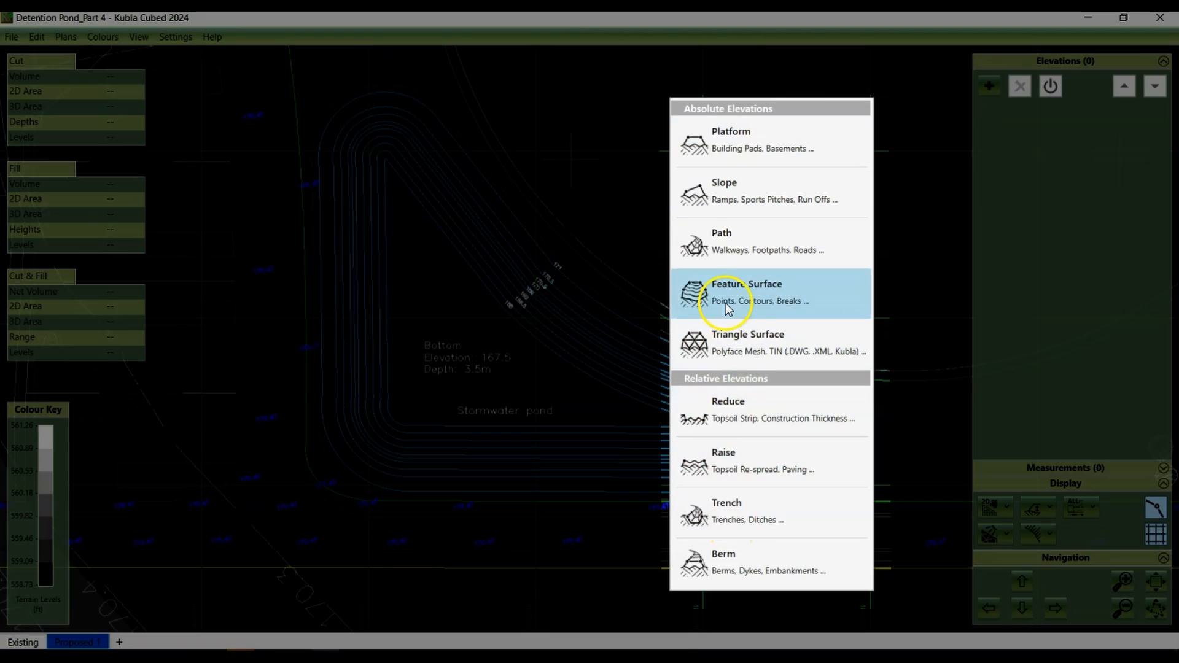
pyautogui.click(700, 288)
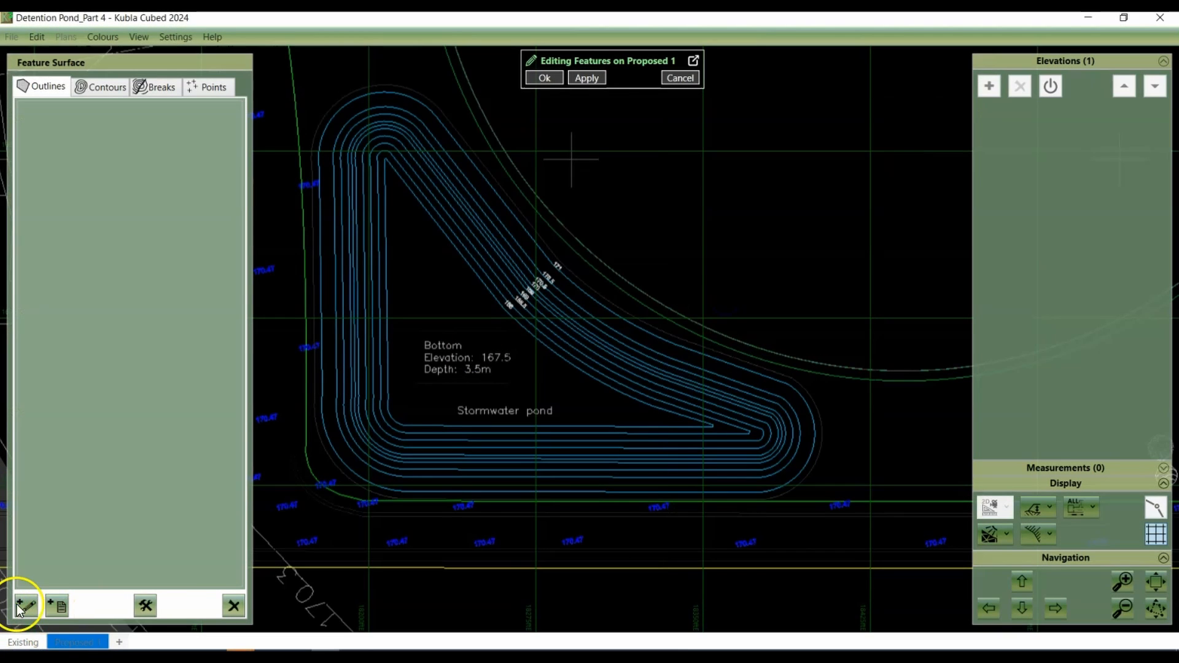
pyautogui.click(57, 606)
pyautogui.click(58, 606)
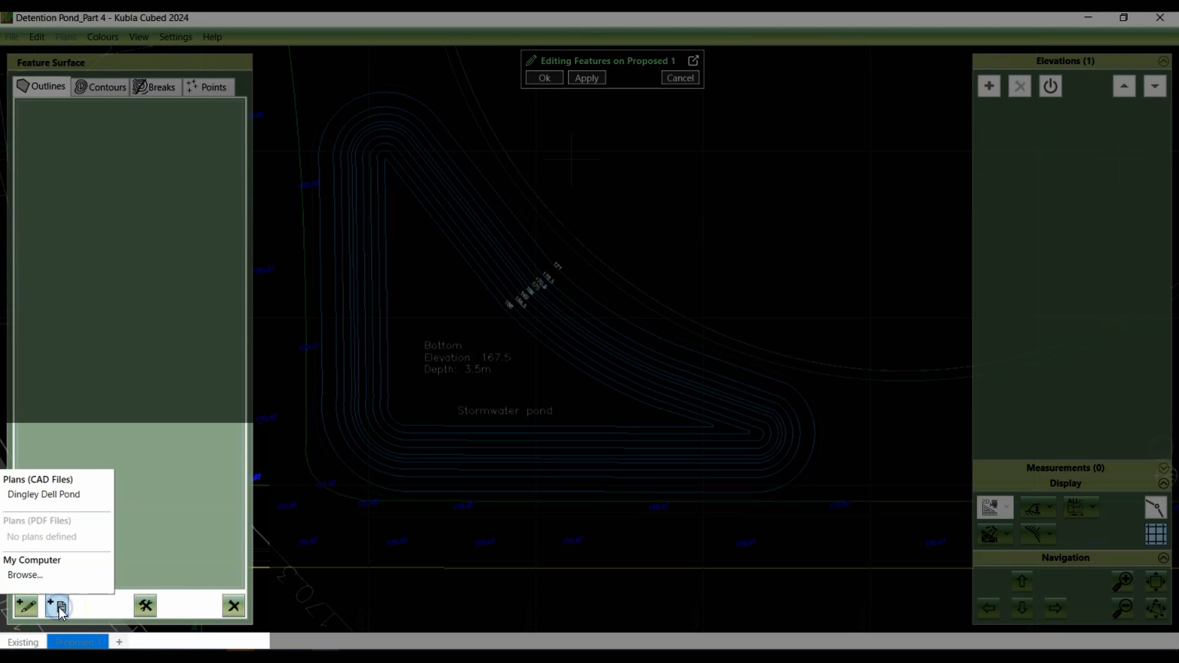
pyautogui.click(54, 495)
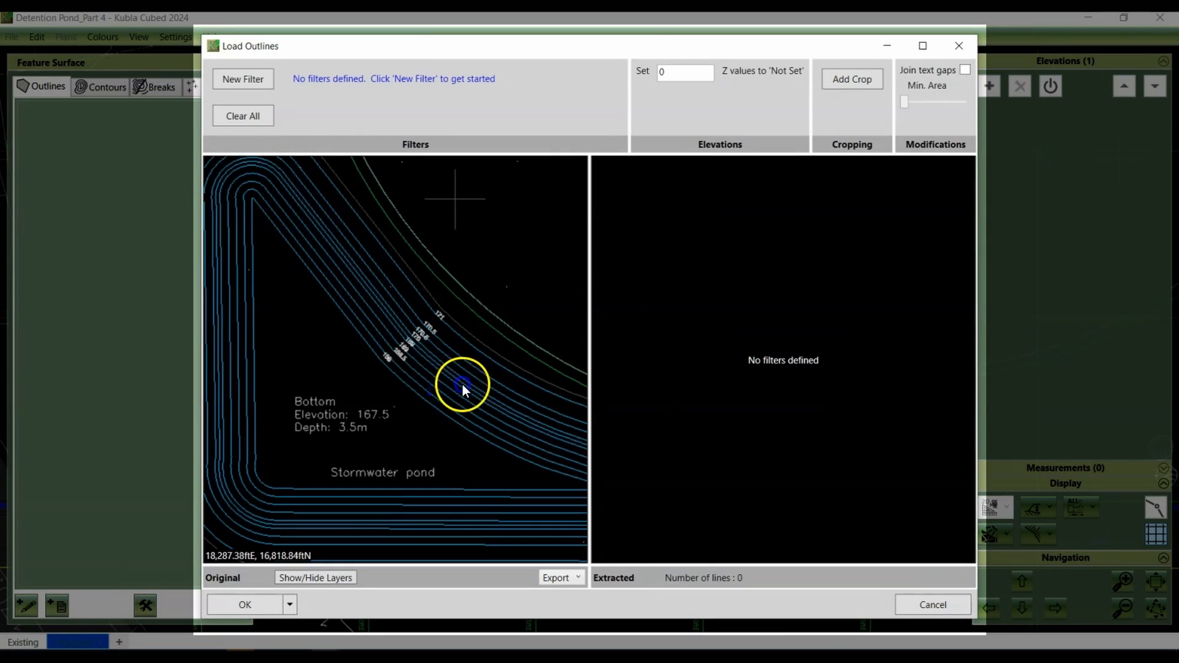
# Step: Create an outline extraction filter from the grey line just outside the stormwater pond's outermost blue contour
pyautogui.scroll(-1, 433, 361)
pyautogui.scroll(-2, 415, 367)
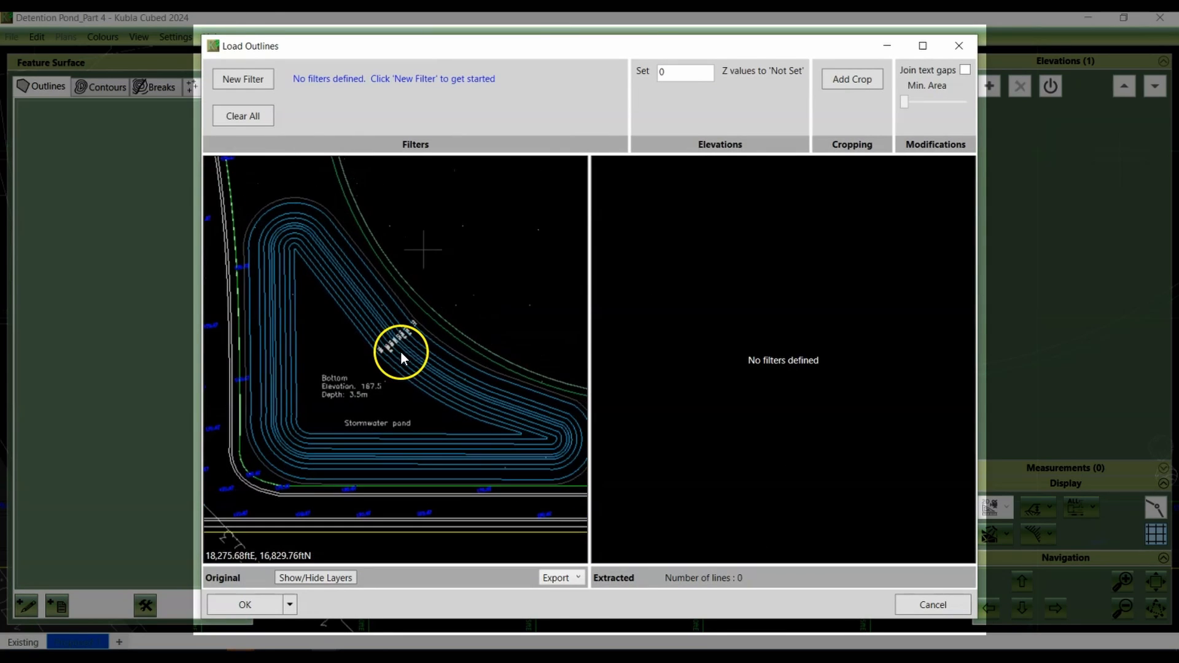
pyautogui.scroll(-1, 401, 352)
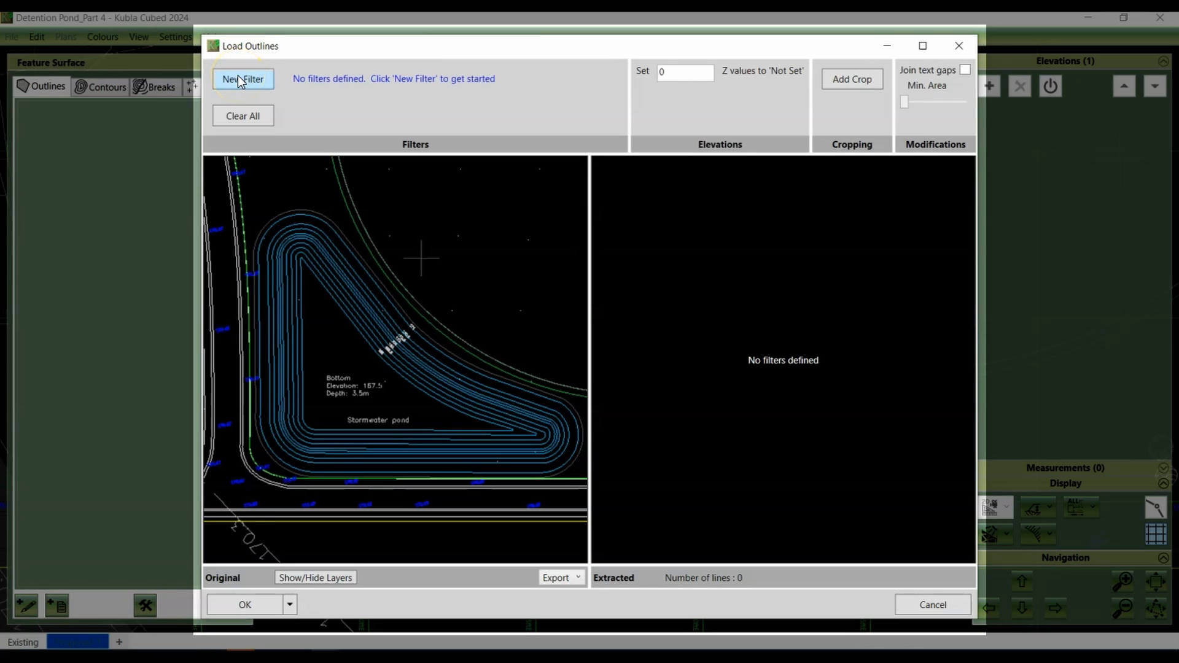
pyautogui.click(238, 76)
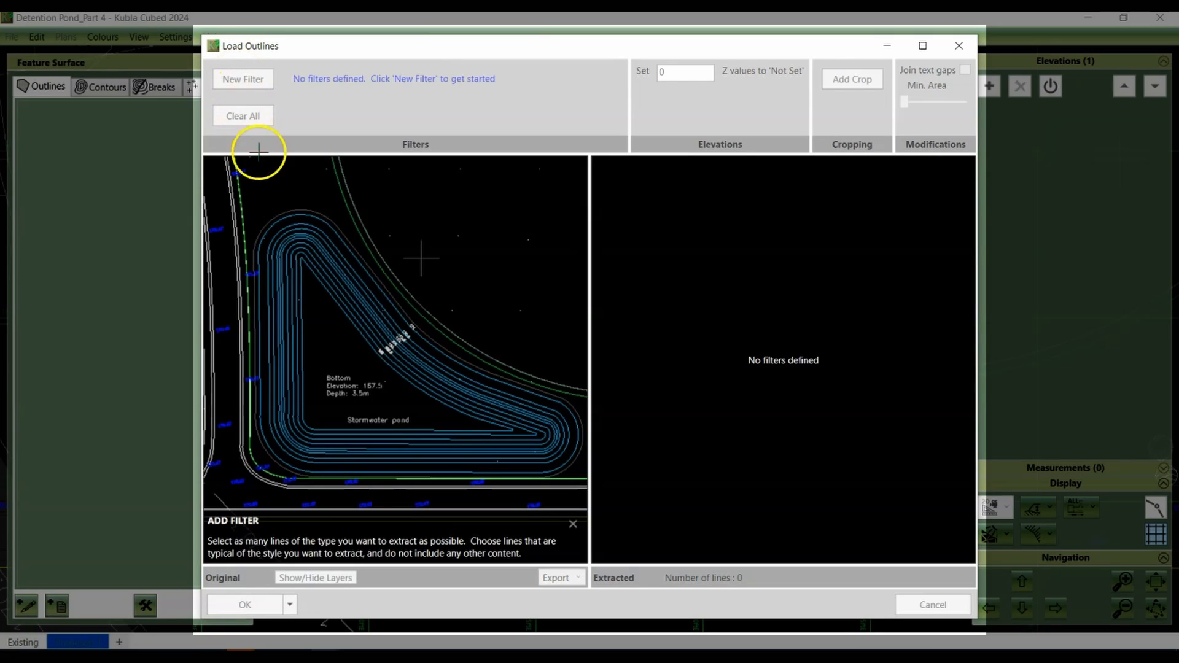
pyautogui.click(298, 218)
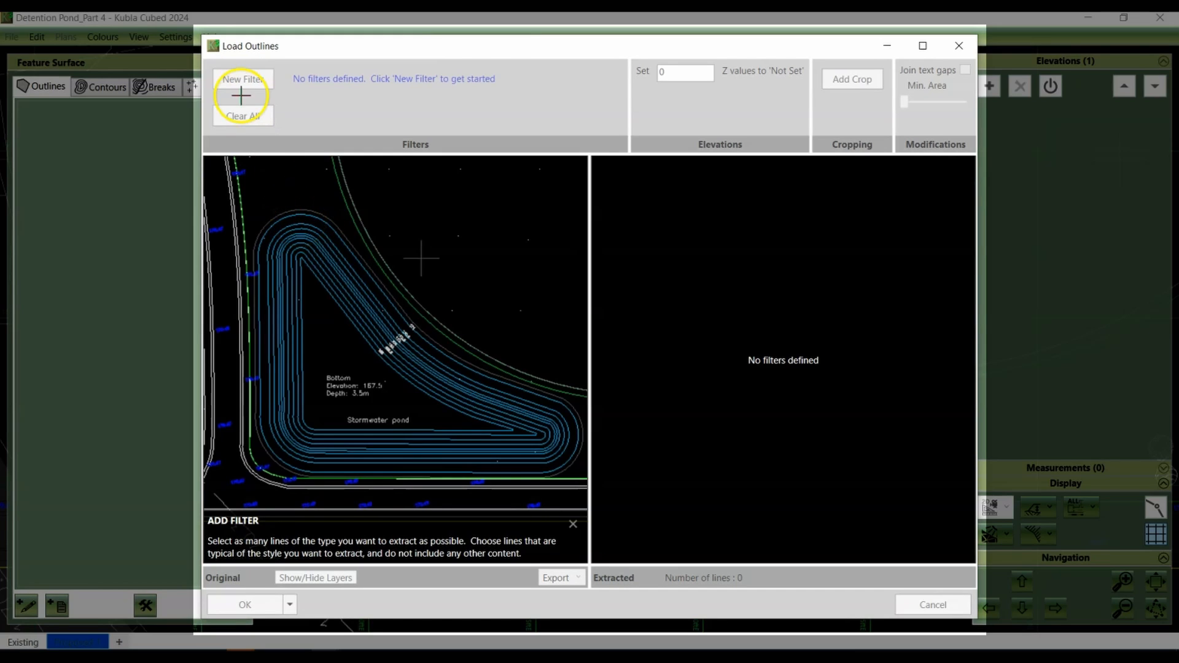
pyautogui.scroll(5, 323, 236)
pyautogui.scroll(3, 324, 236)
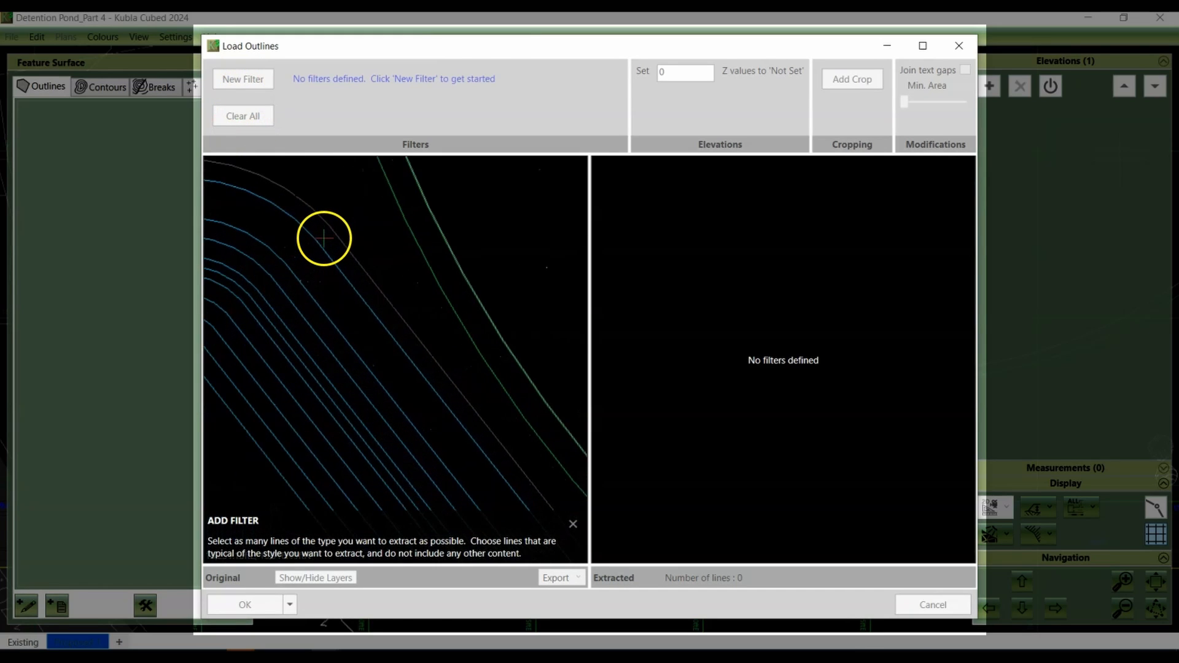
pyautogui.moveTo(385, 262); pyautogui.dragTo(337, 225)
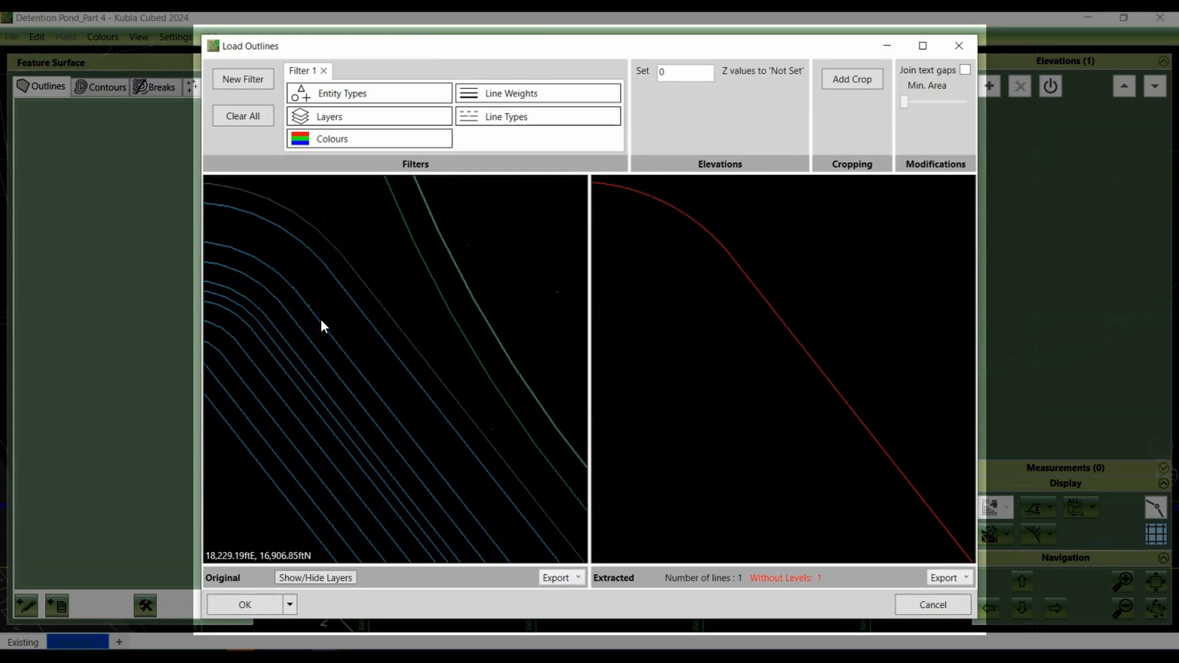
# Step: Check that the extracted line closes around the whole stormwater pond and load it as the Feature Surface outline
pyautogui.scroll(-3, 725, 341)
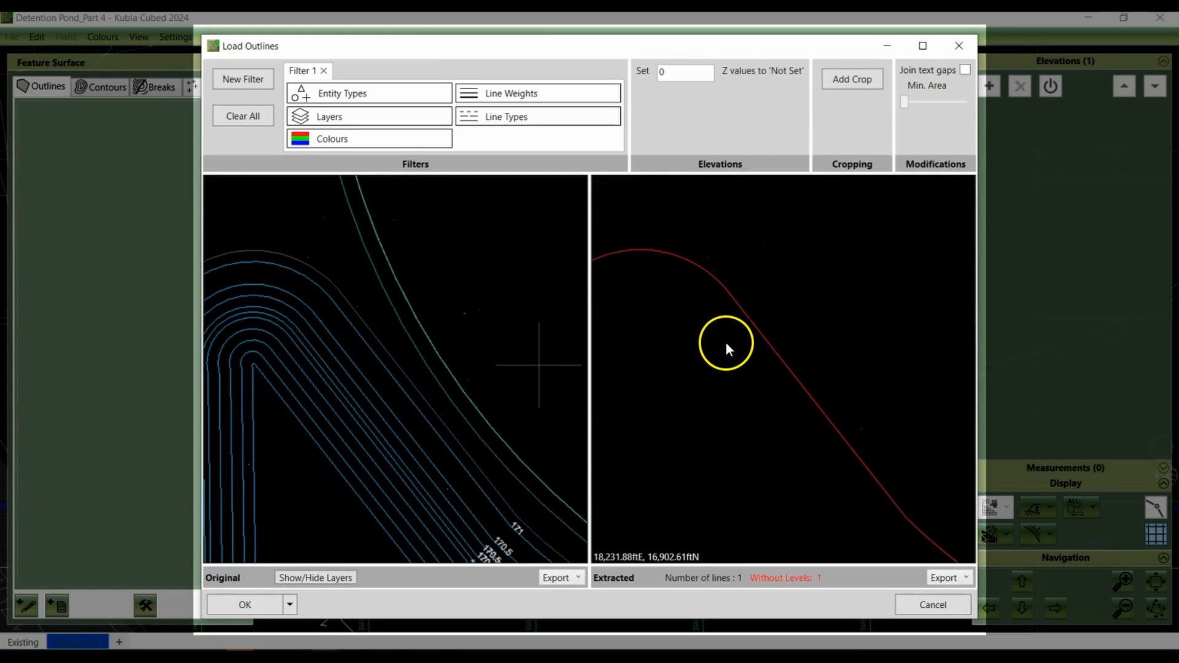
pyautogui.moveTo(734, 386); pyautogui.dragTo(709, 266, button='middle')
pyautogui.scroll(-2, 708, 264)
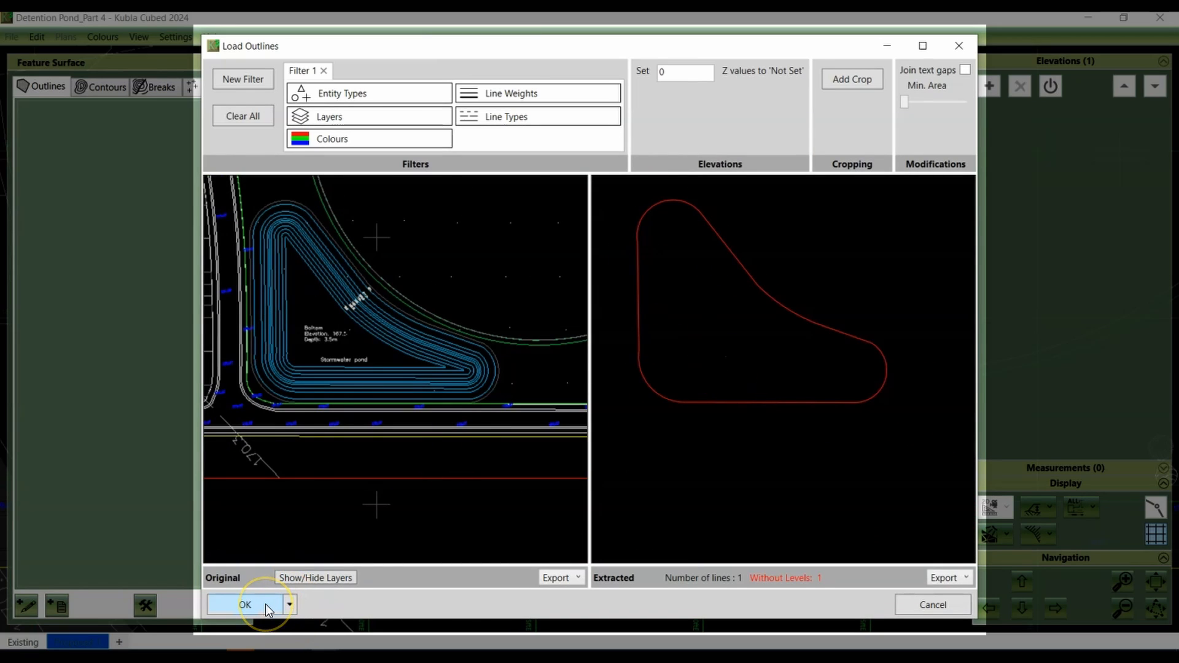
pyautogui.click(245, 604)
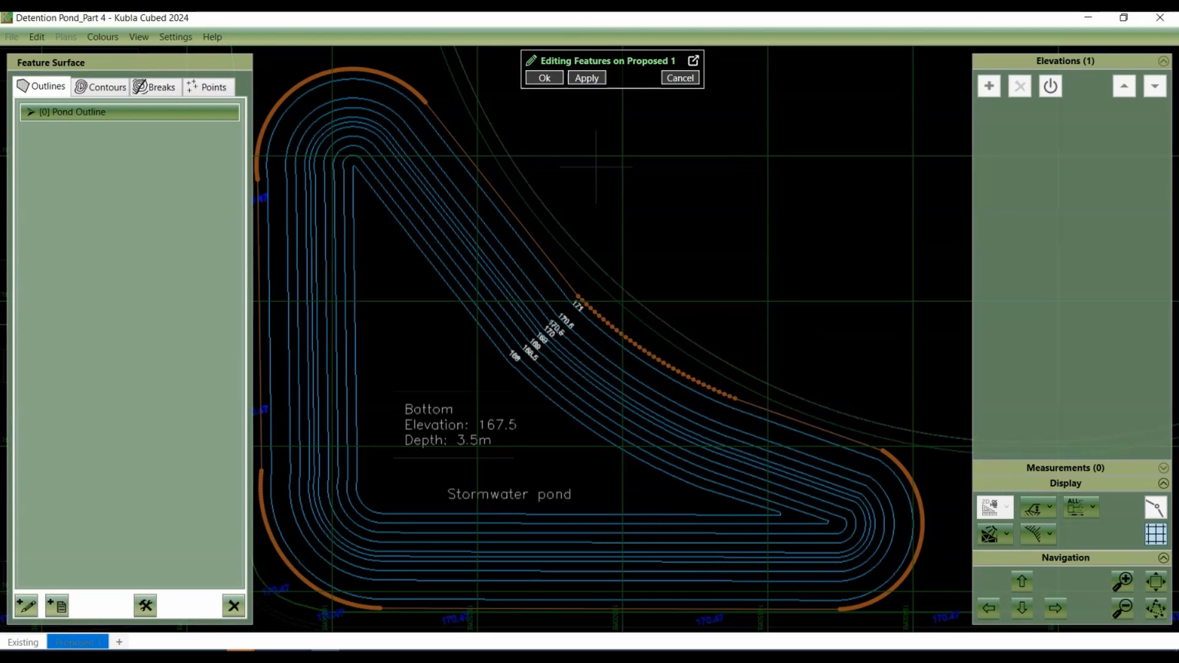
# Step: Set the Pond Outline's levels to Use Ground Levels
pyautogui.click(44, 111)
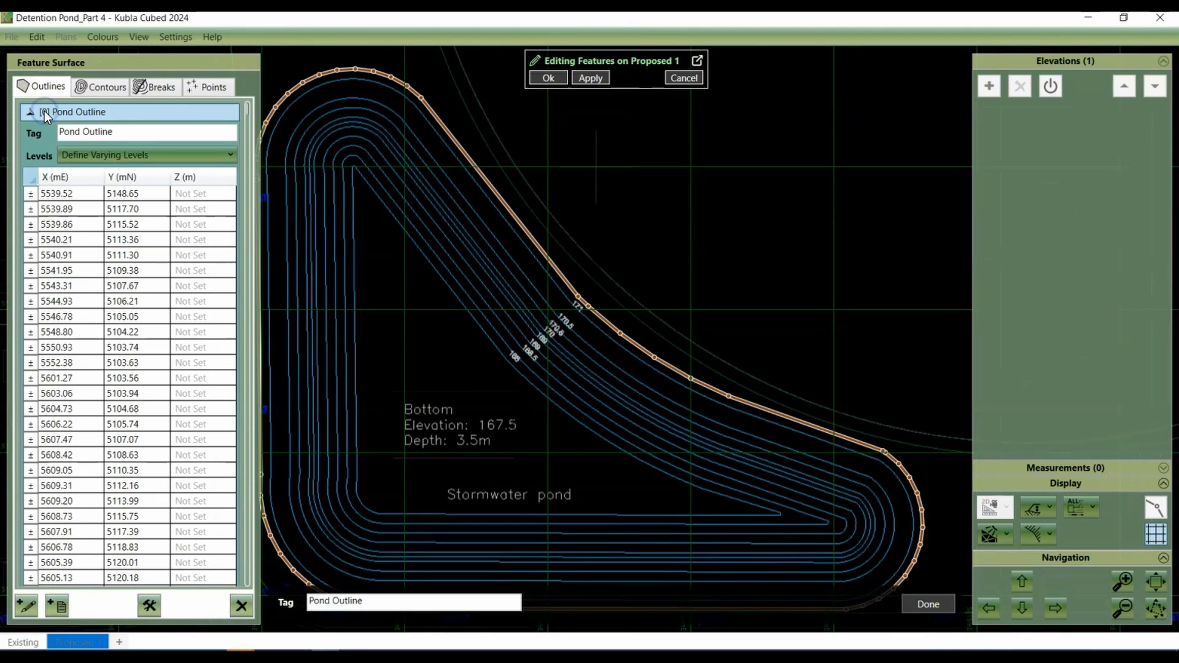
pyautogui.click(92, 155)
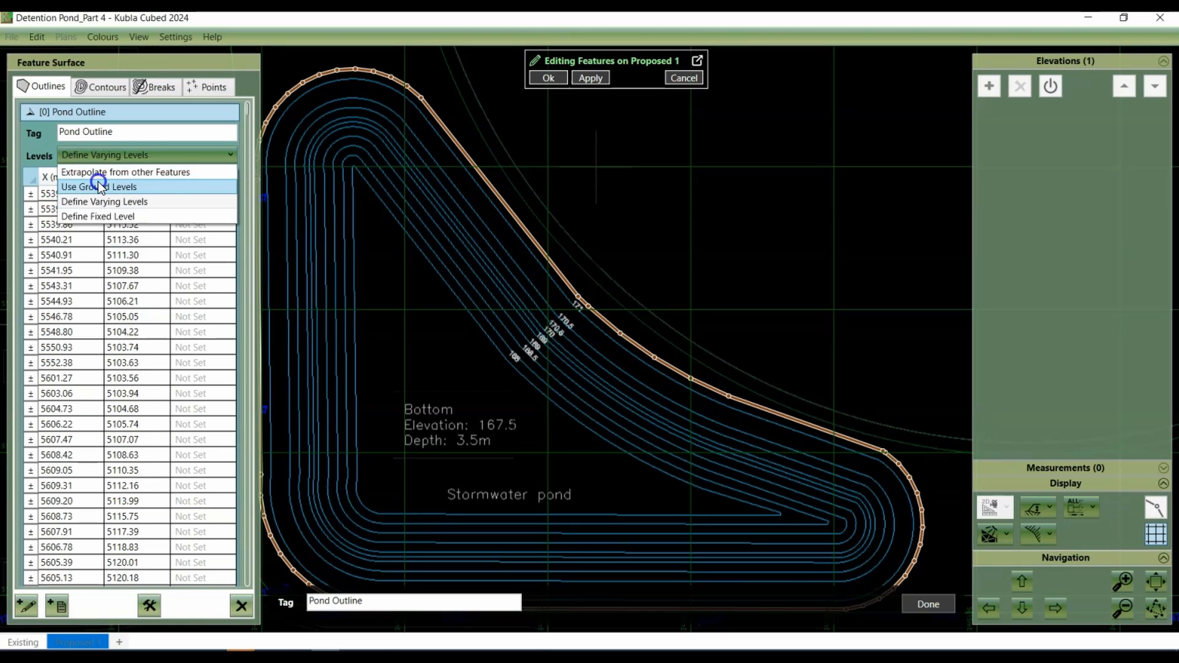
pyautogui.click(99, 182)
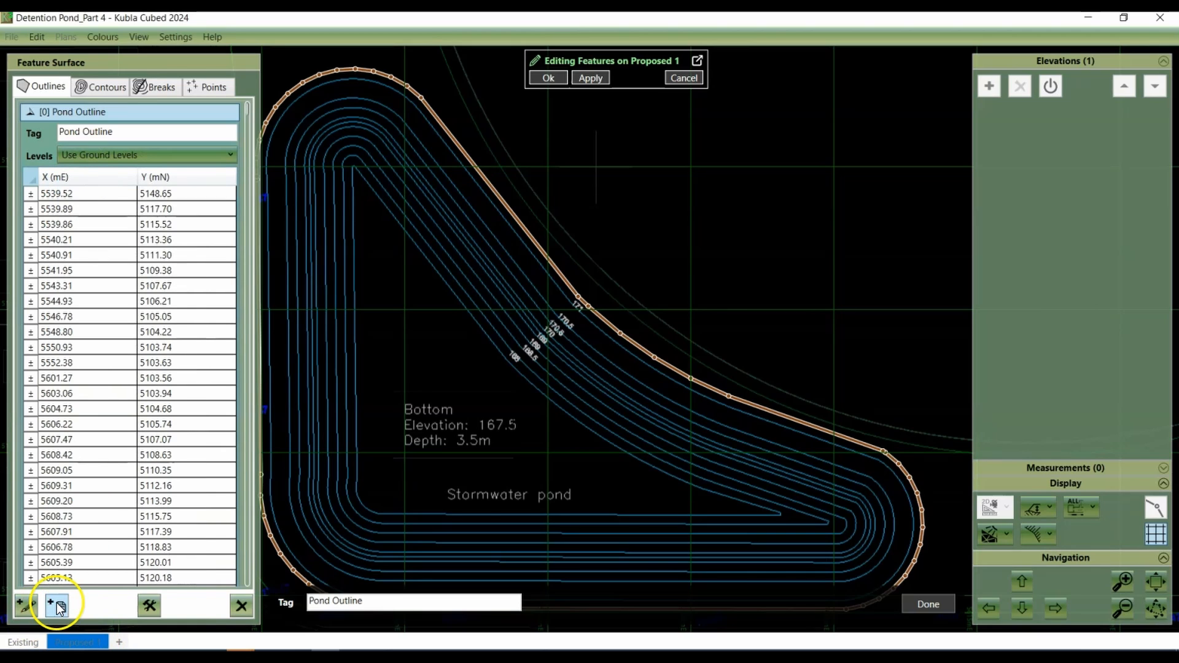
# Step: Load the pond's contours from the Dingley Dell Pond CAD plan, using a filter based on its blue contour lines
pyautogui.click(100, 87)
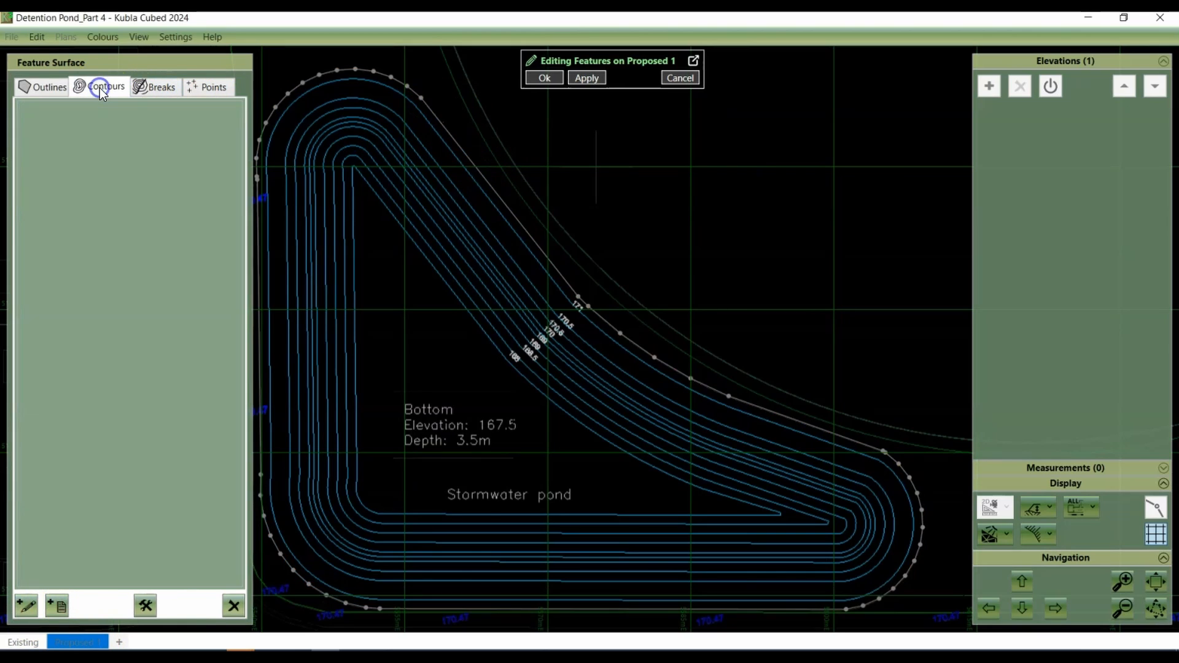
pyautogui.click(61, 611)
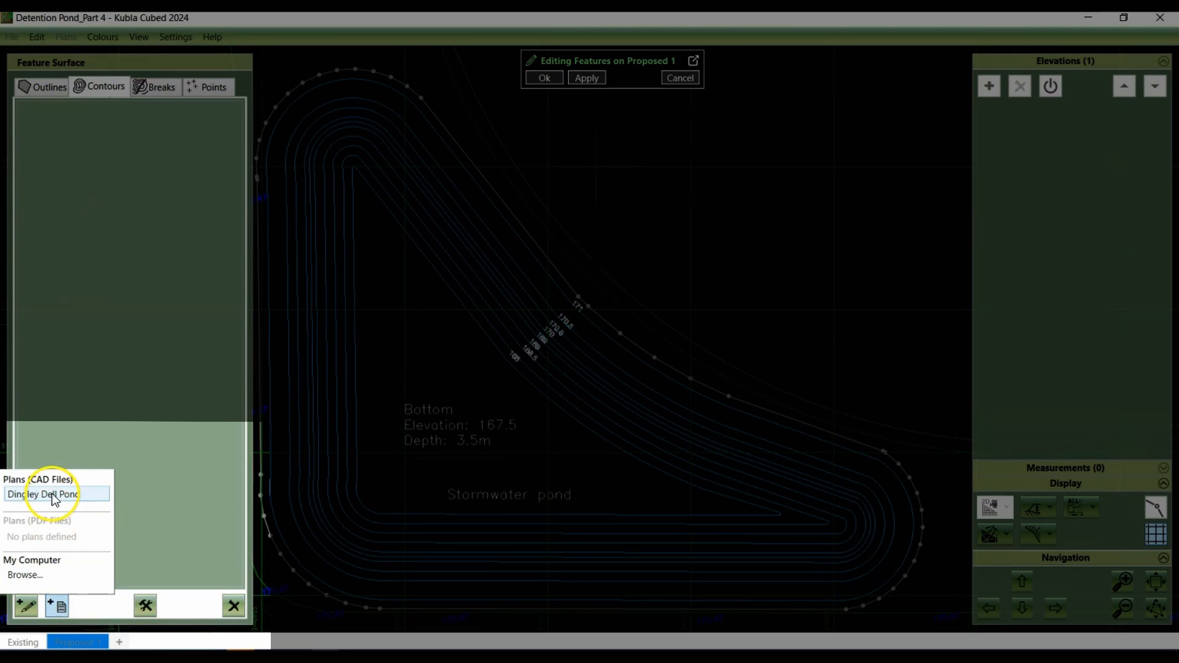
pyautogui.click(51, 494)
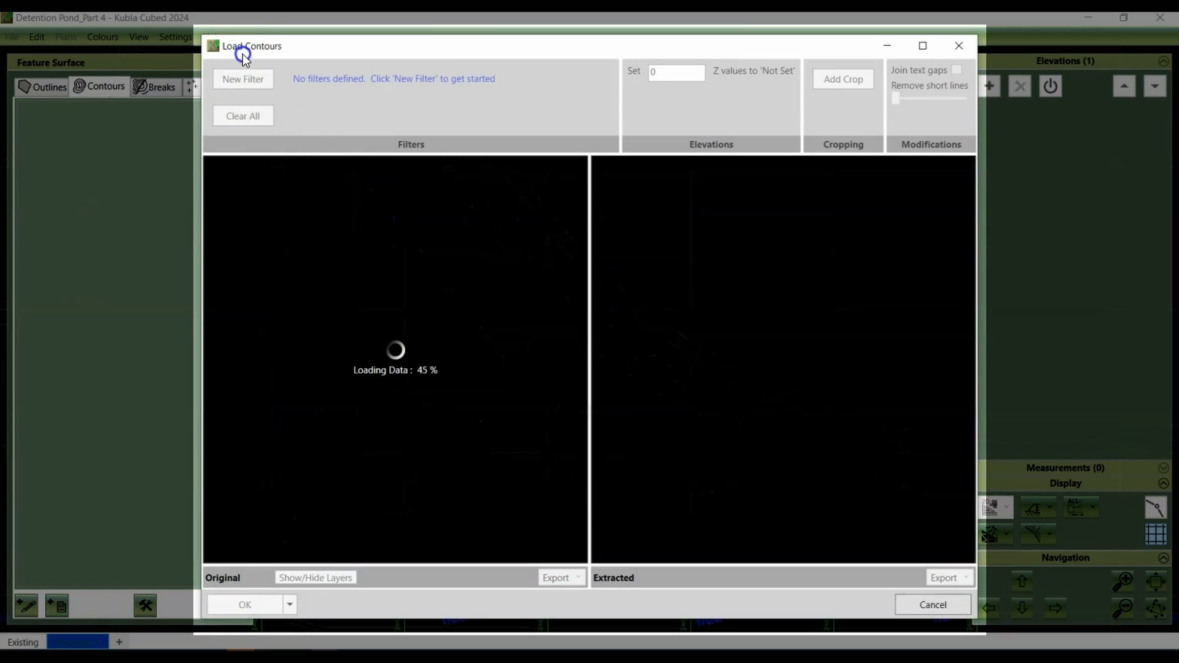
pyautogui.click(240, 79)
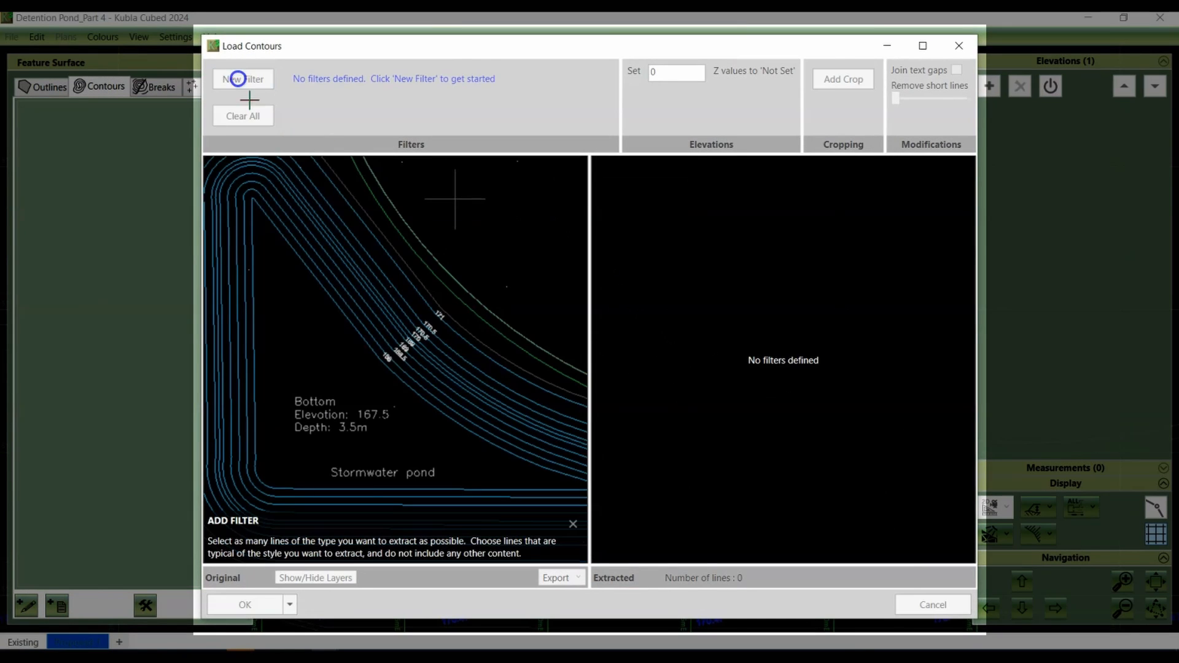
pyautogui.moveTo(465, 392); pyautogui.dragTo(491, 407)
pyautogui.click(455, 388)
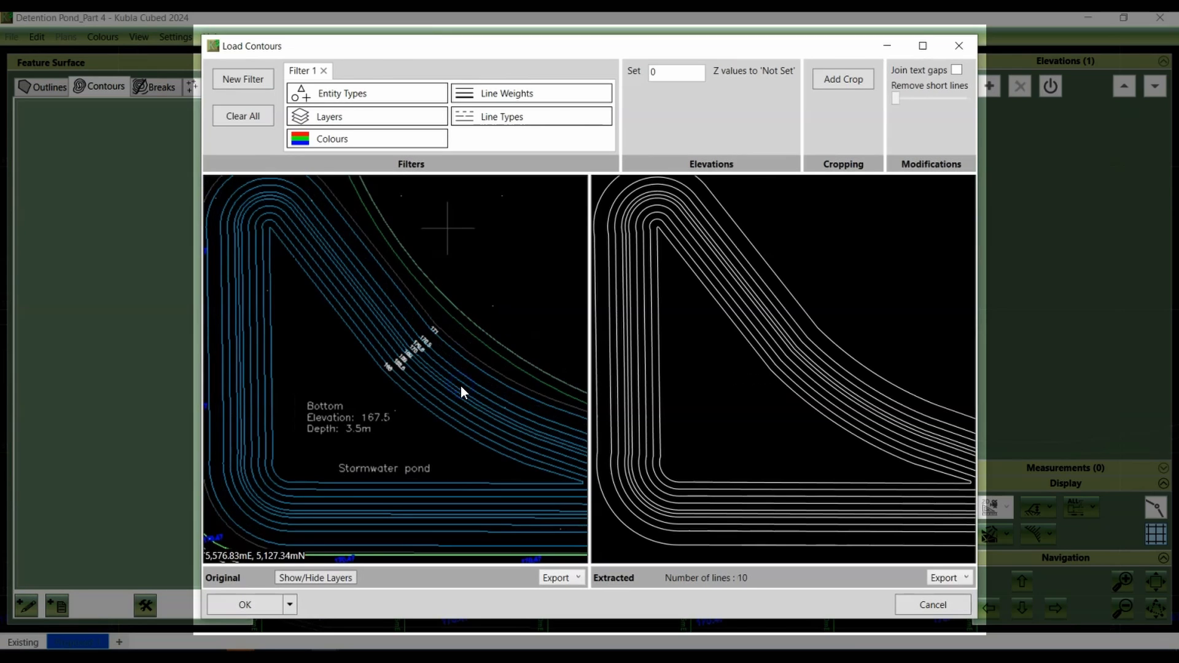
pyautogui.click(244, 604)
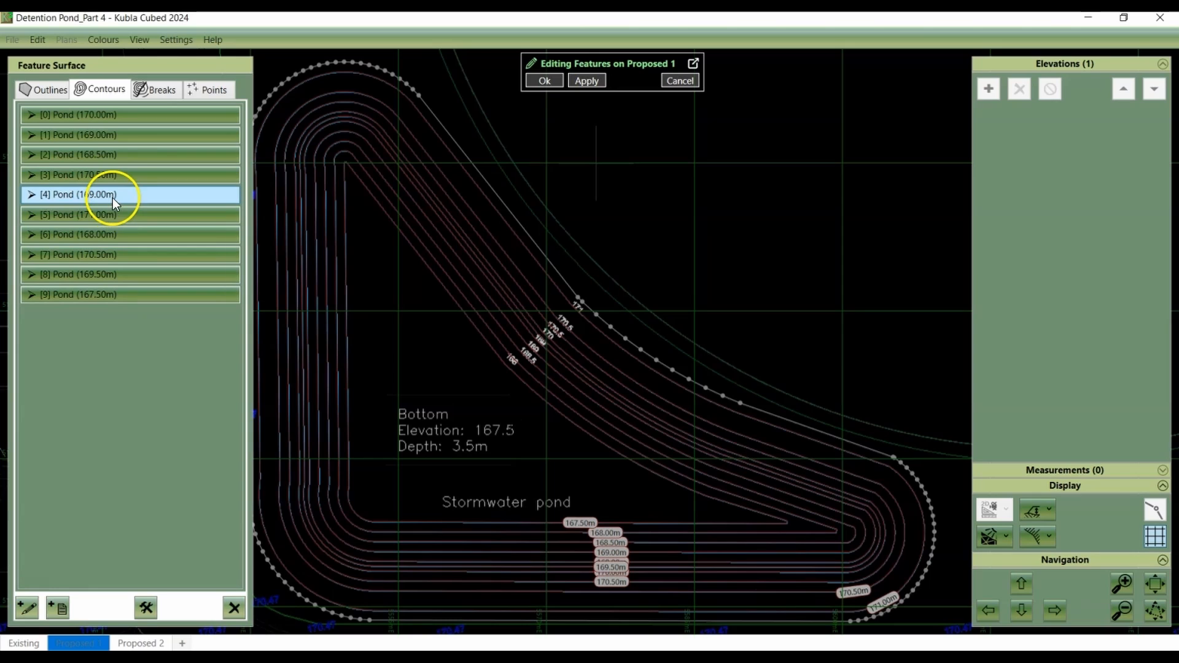
# Step: Review the level and points of the 168.50 m pond contour, and finish editing the Feature Surface
pyautogui.click(122, 156)
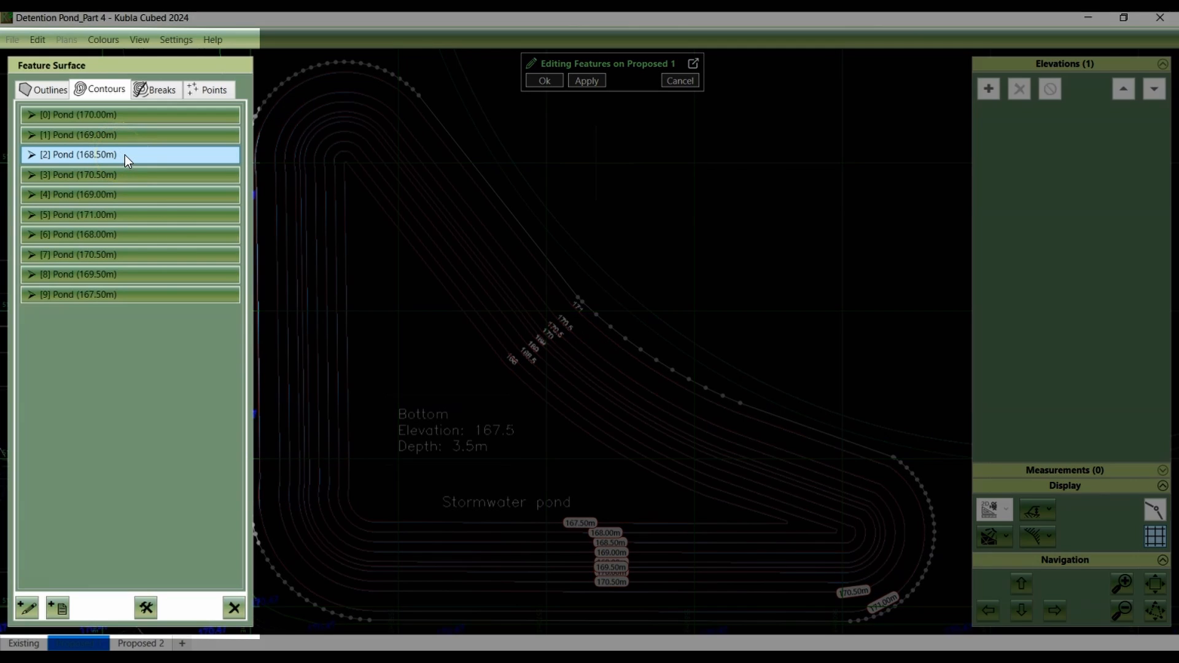
pyautogui.click(124, 155)
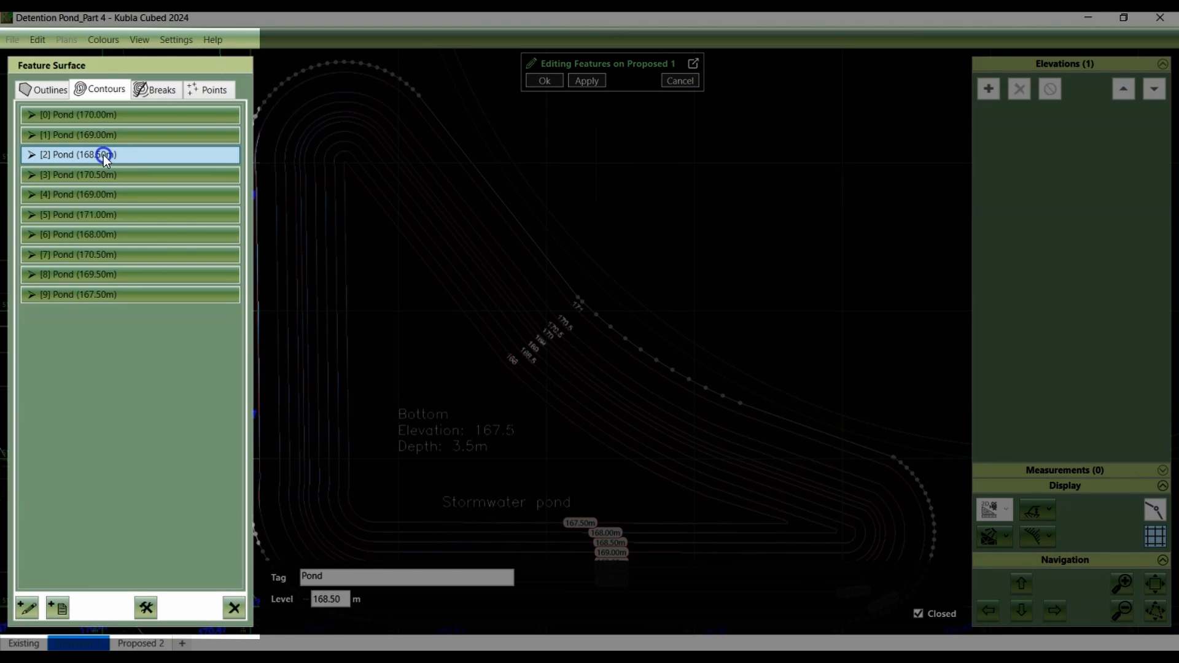
pyautogui.click(103, 155)
pyautogui.doubleClick(104, 155)
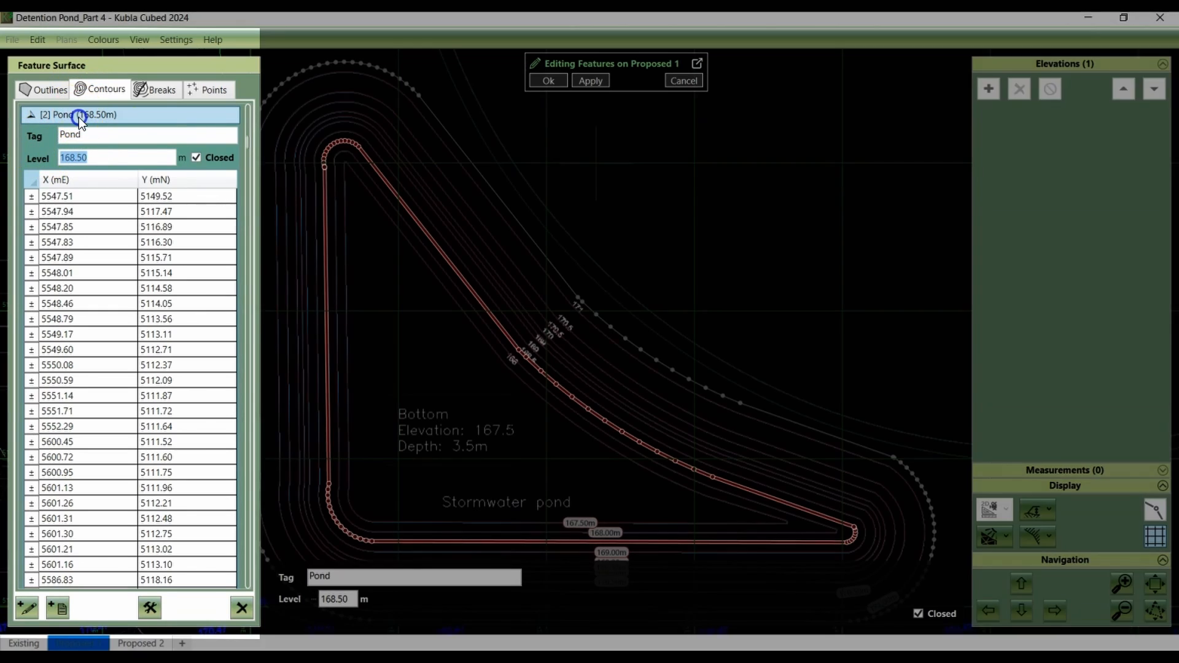
pyautogui.click(79, 116)
pyautogui.click(555, 82)
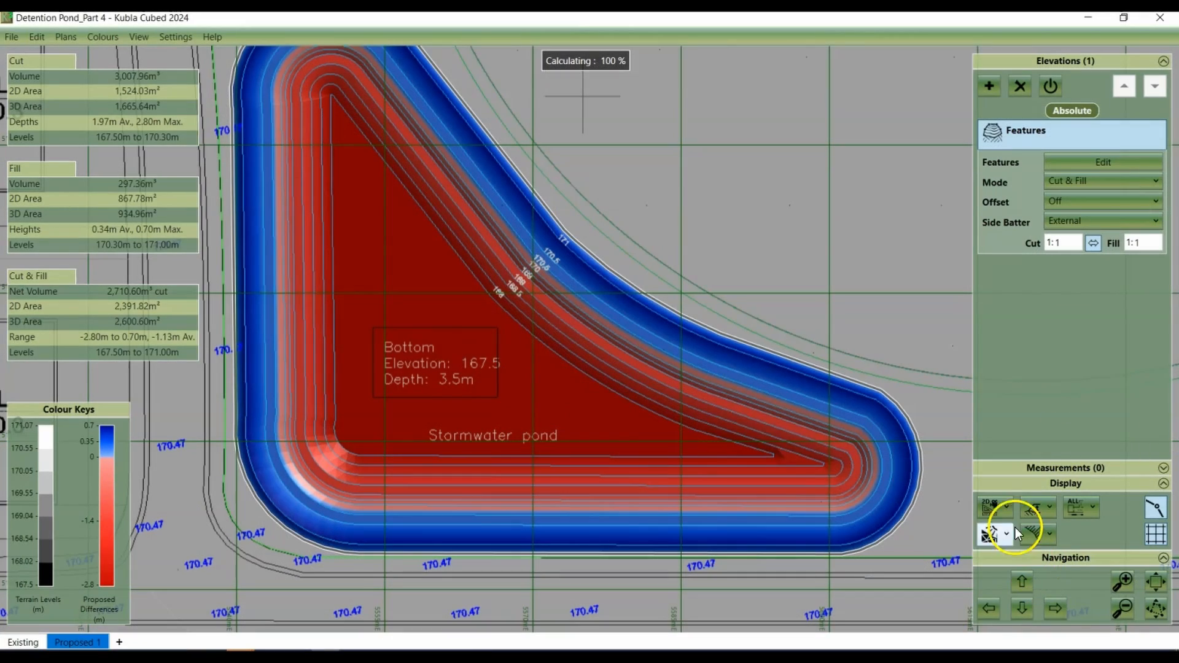
# Step: Inspect the stormwater pond up close from a low angle in 3D Orbit View
pyautogui.click(1007, 507)
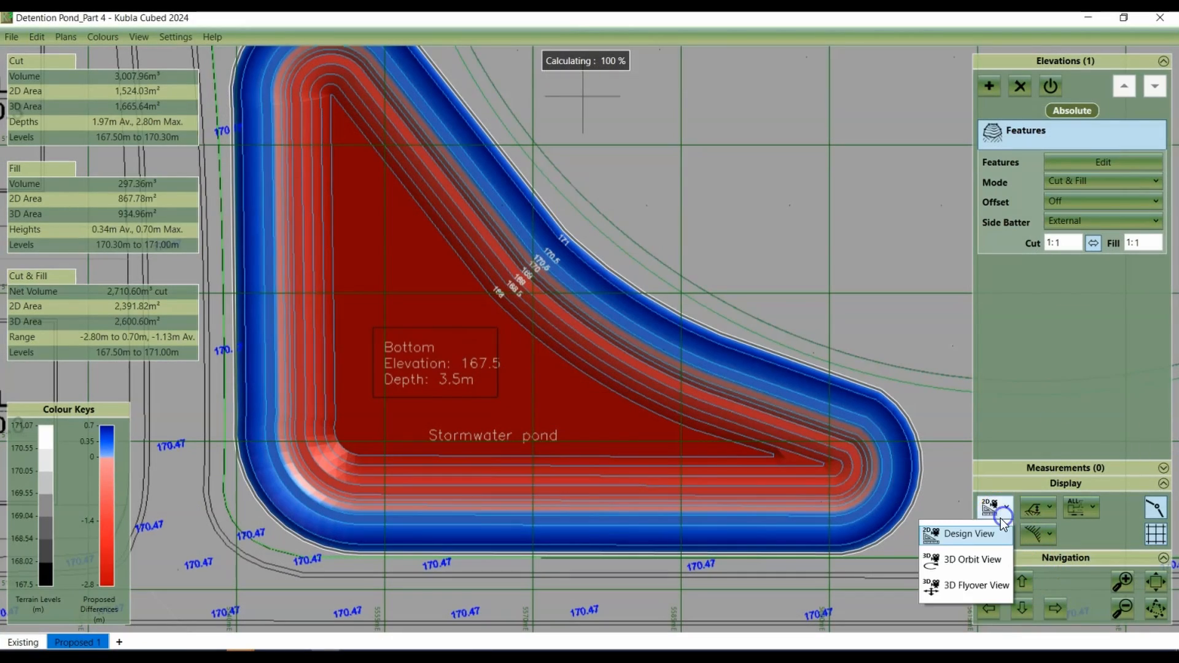
pyautogui.click(970, 557)
pyautogui.scroll(6, 819, 433)
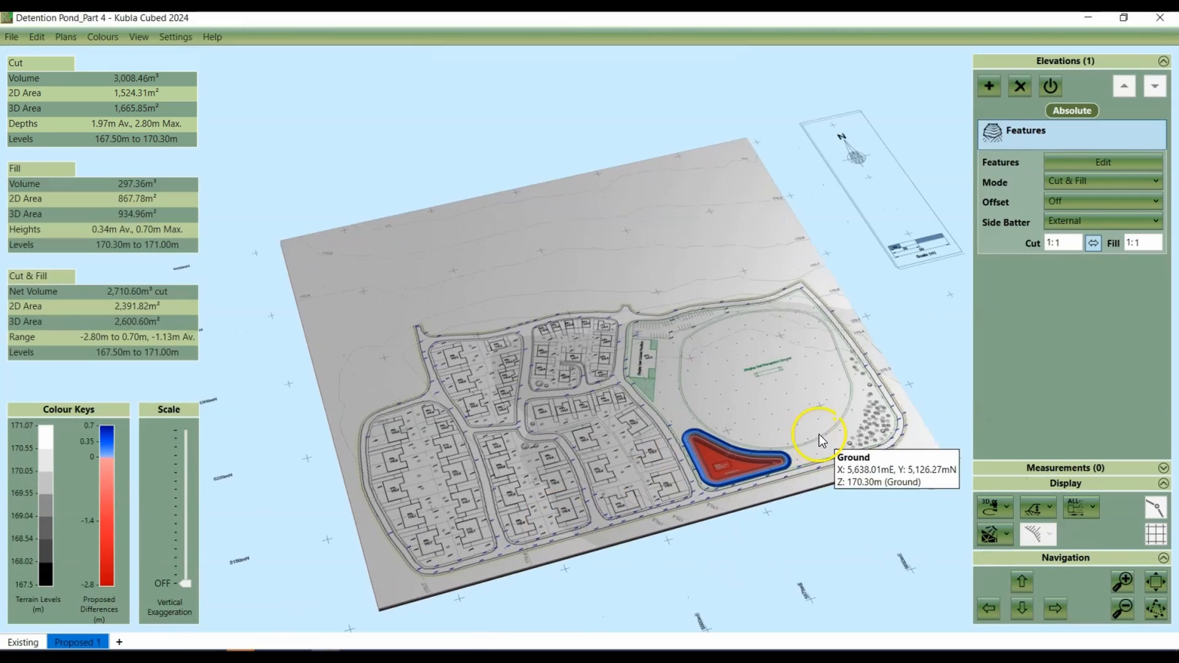
pyautogui.moveTo(896, 565); pyautogui.dragTo(860, 514)
pyautogui.scroll(4, 860, 514)
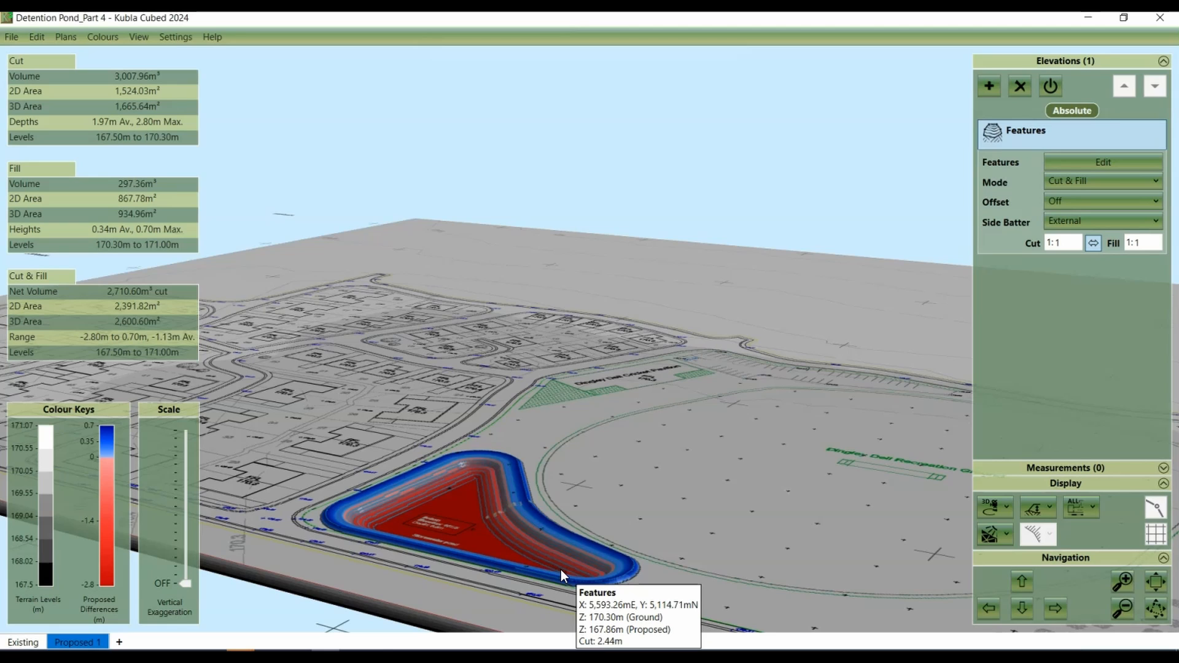
# Step: Add a Proposed 2 phase, and copy the Pond Outline from the Feature Surface in Proposed 1
pyautogui.click(120, 644)
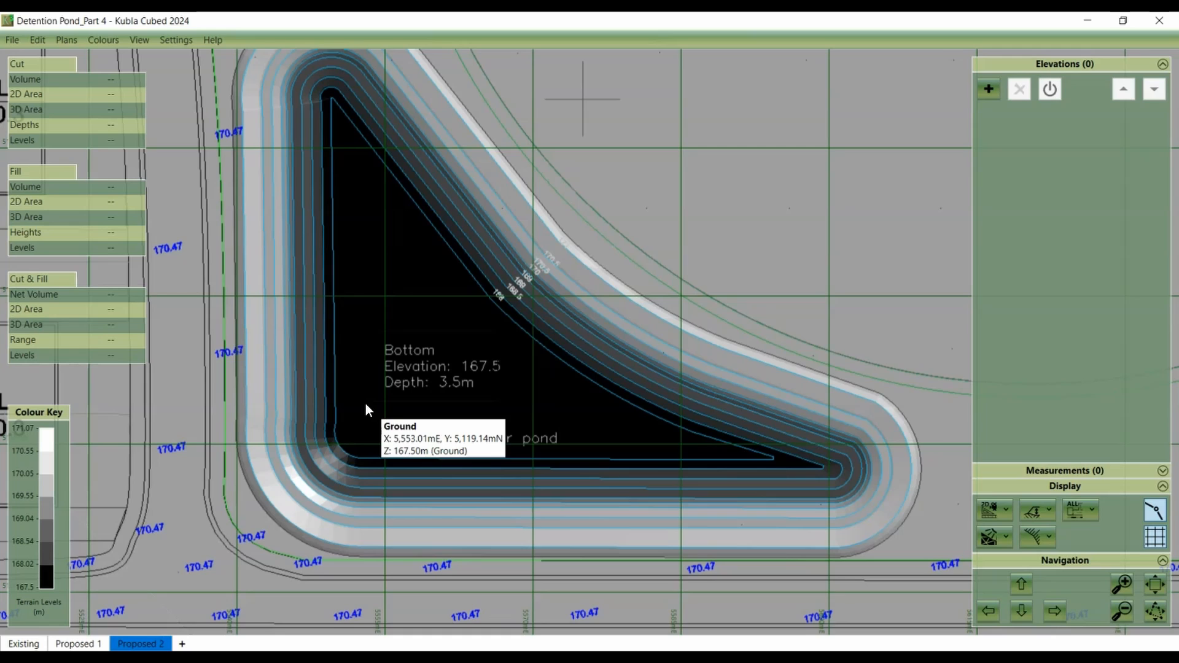
pyautogui.click(80, 642)
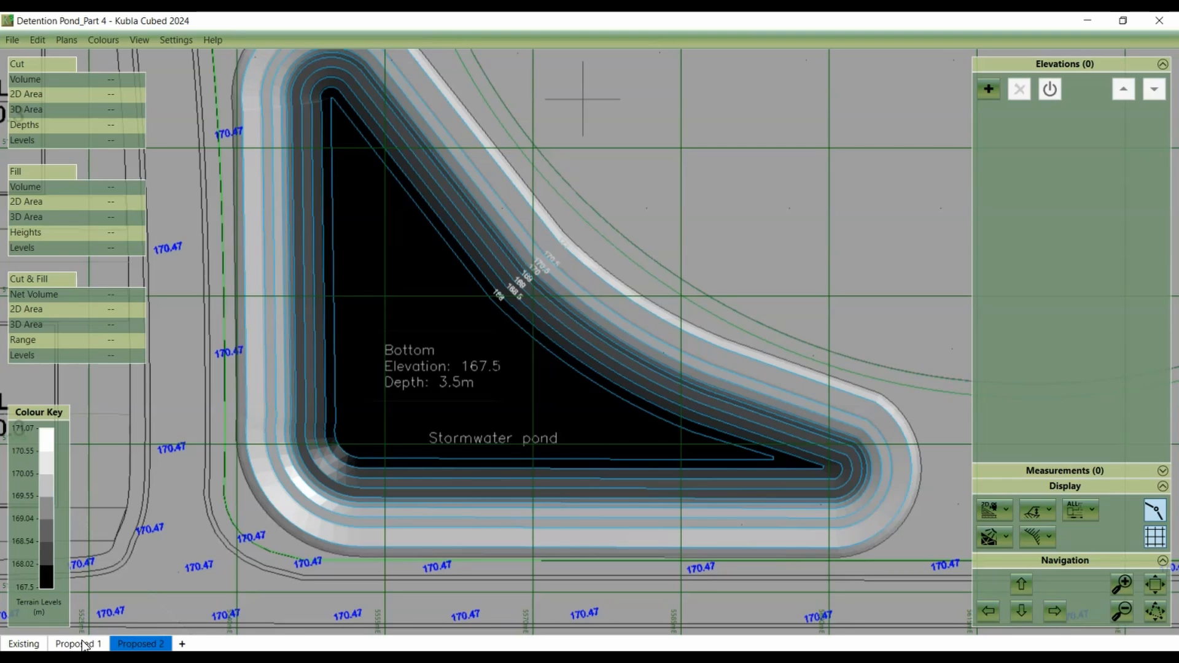
pyautogui.click(83, 643)
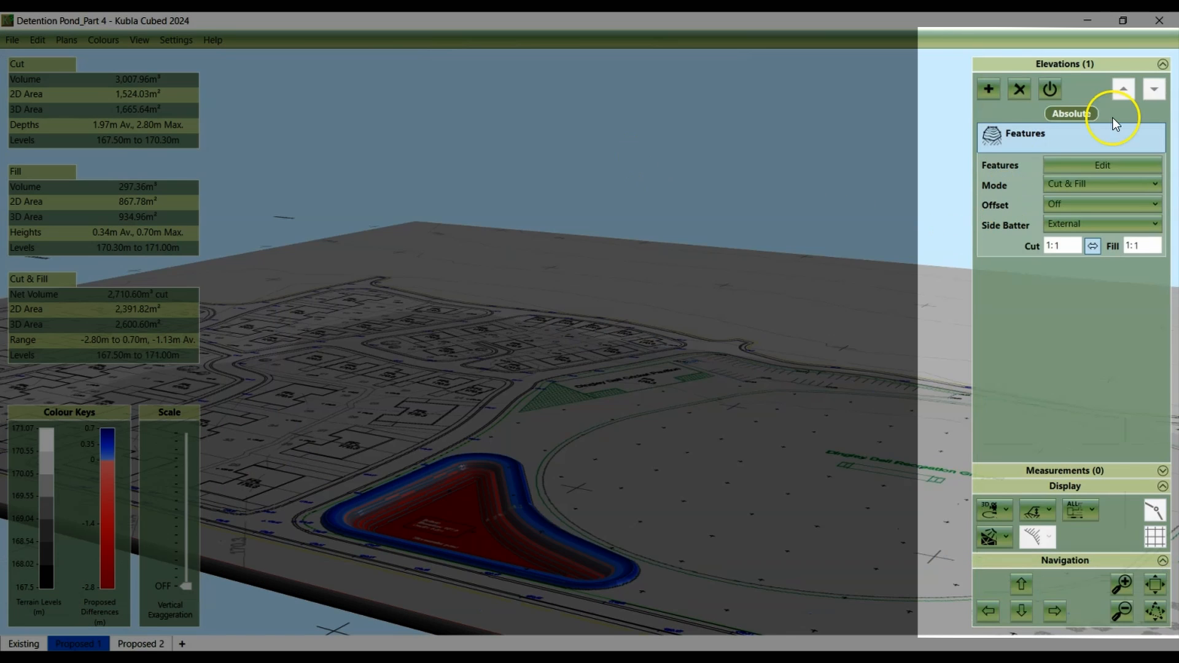
pyautogui.click(1106, 165)
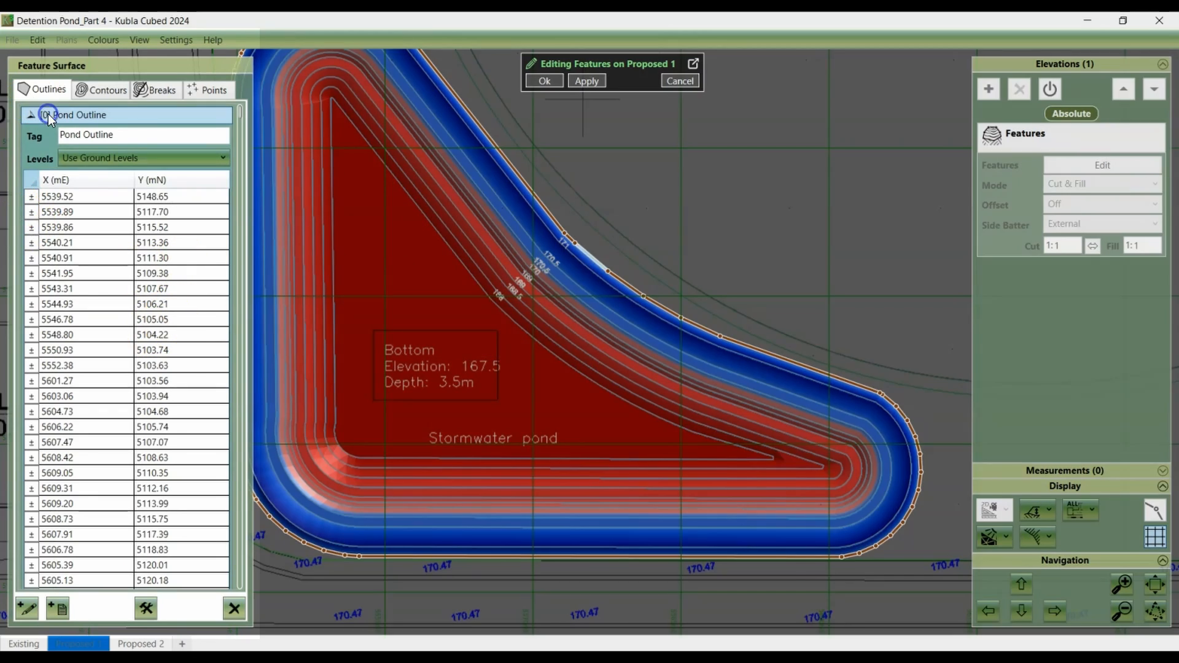
pyautogui.doubleClick(49, 114)
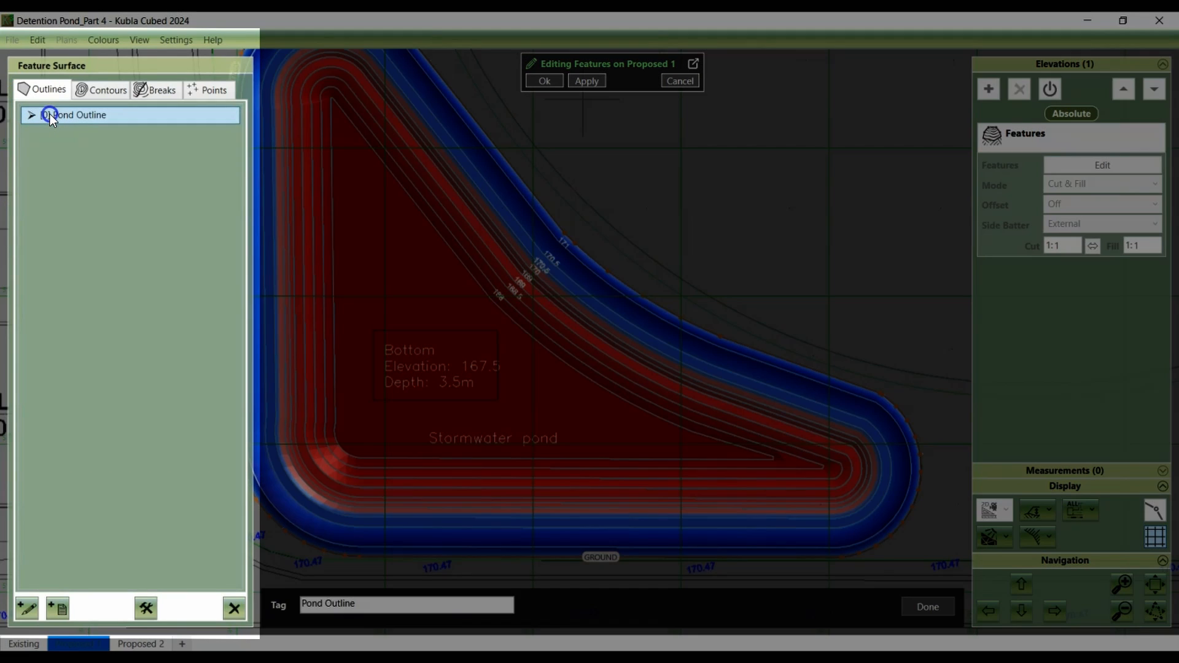
pyautogui.click(36, 42)
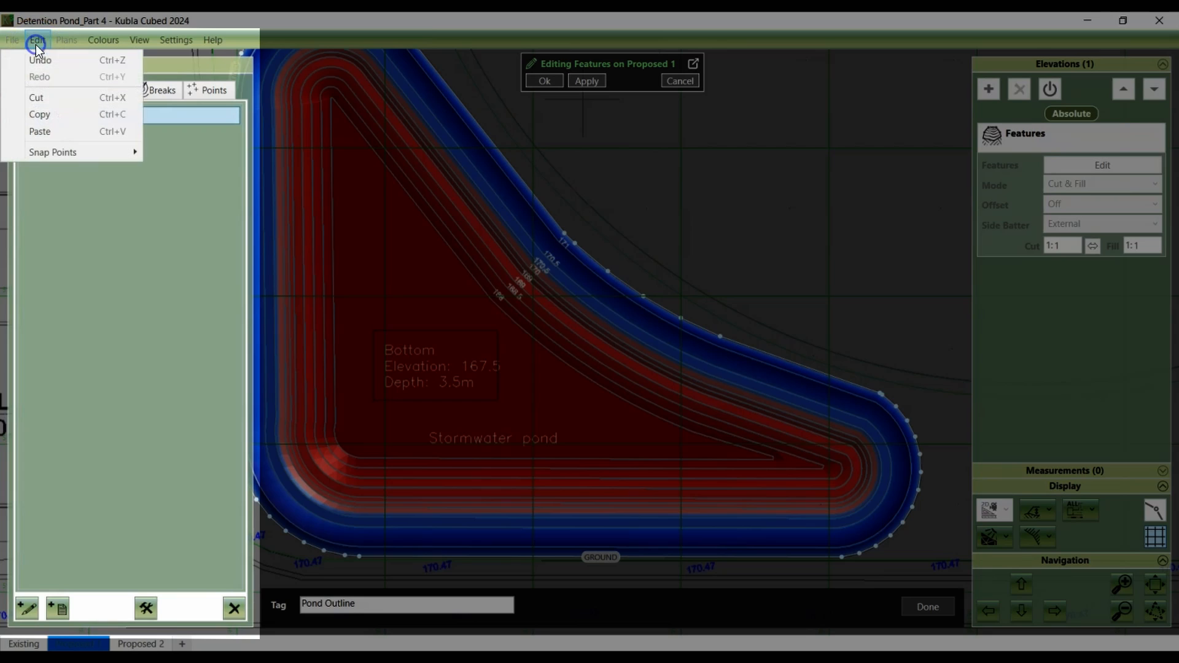
pyautogui.click(53, 114)
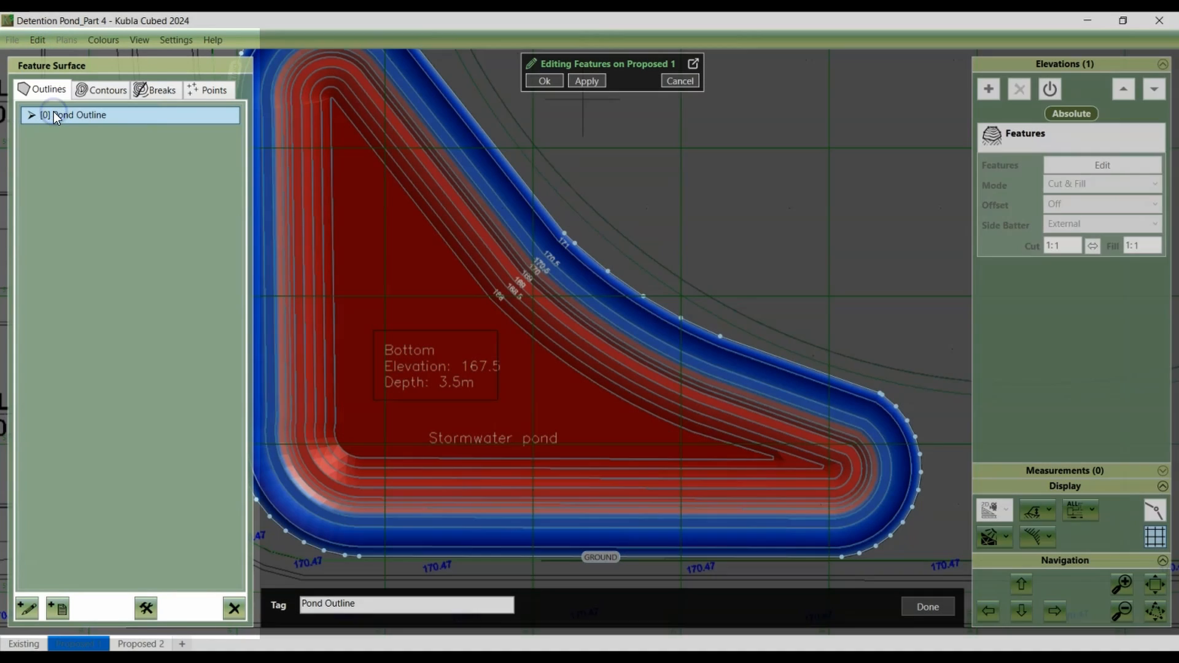
pyautogui.click(728, 102)
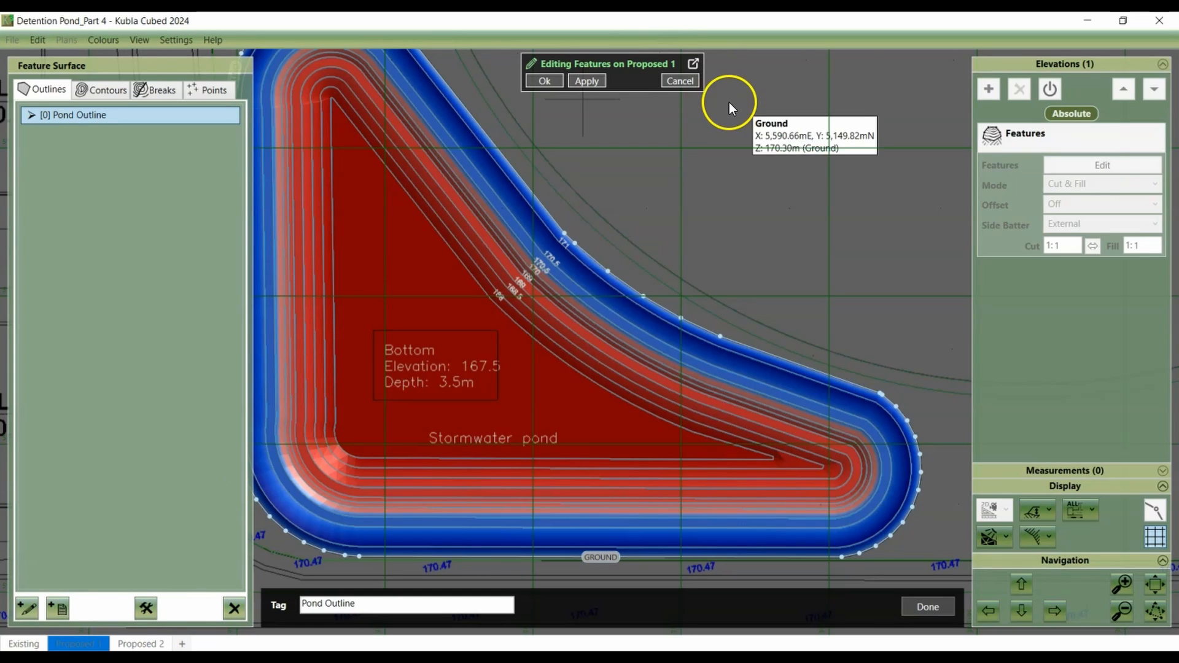
pyautogui.click(533, 84)
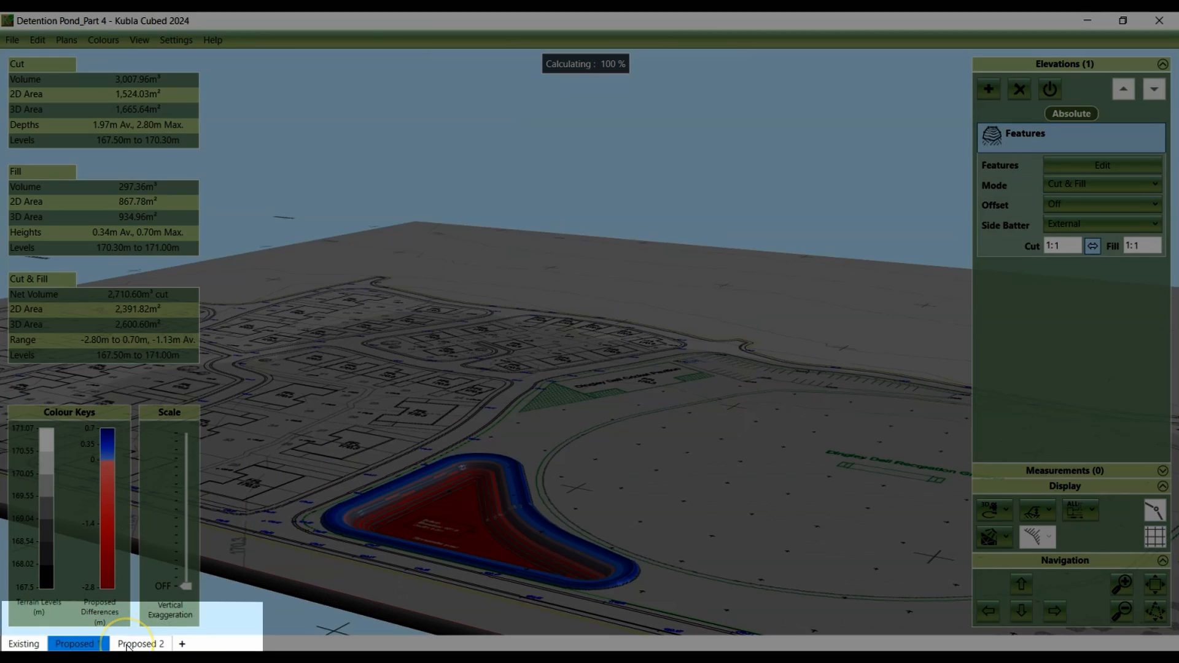
# Step: Add a Platform elevation to Proposed 2, using the copied Pond Outline as its boundary
pyautogui.click(127, 643)
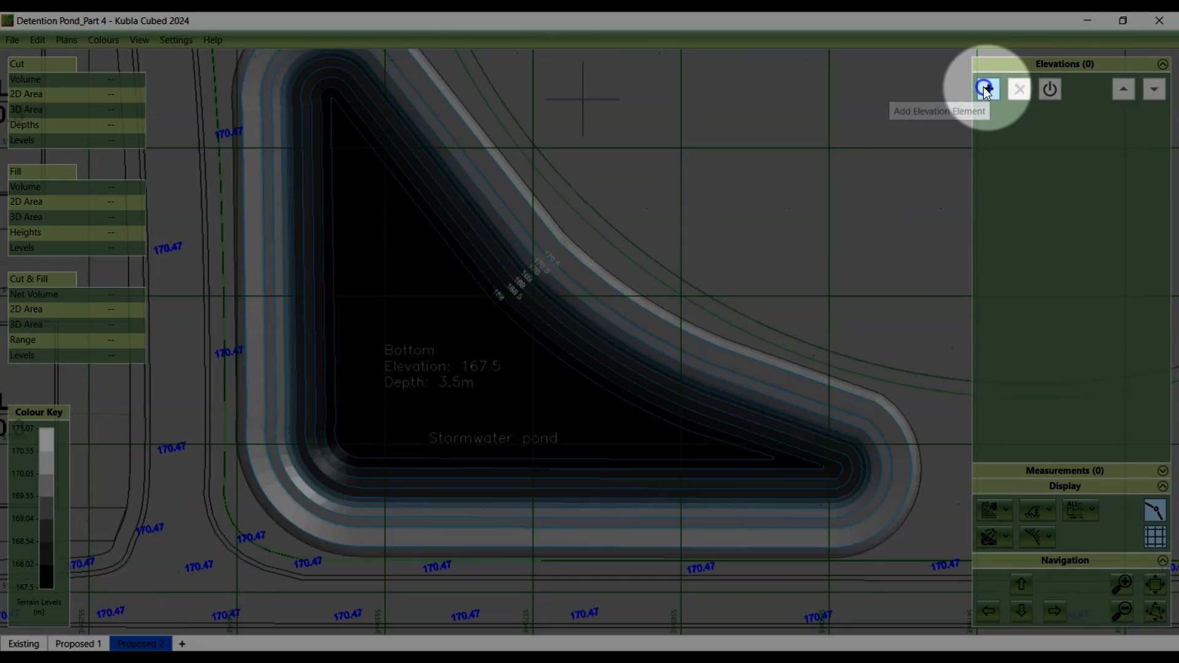
pyautogui.click(988, 89)
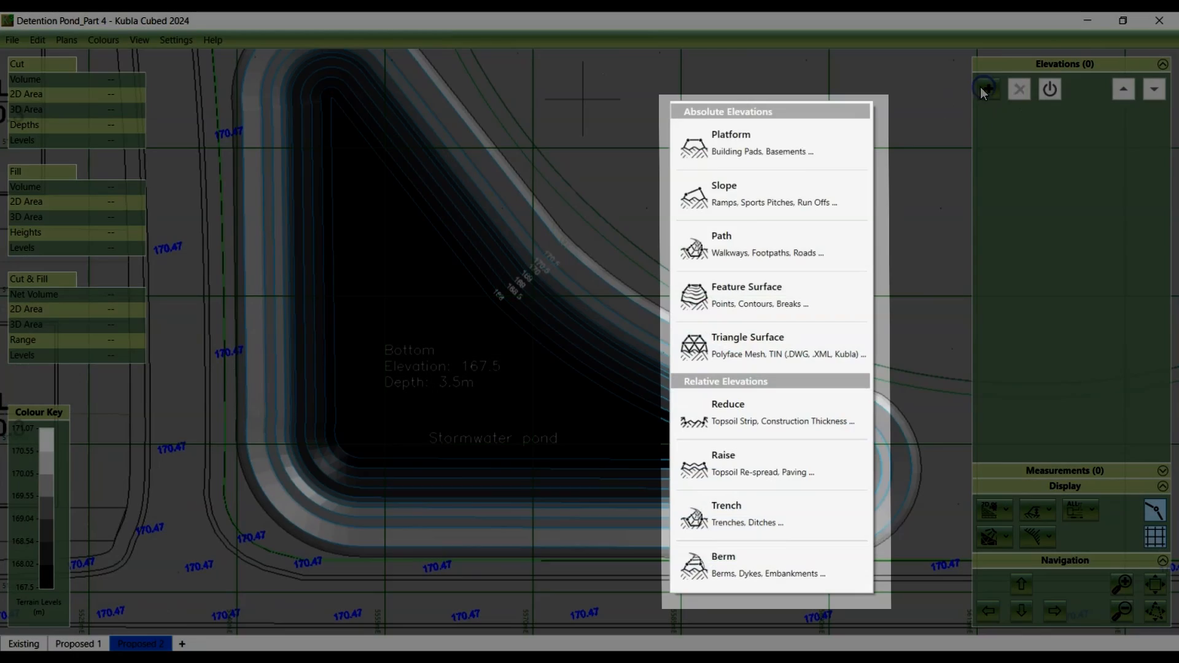
pyautogui.click(797, 157)
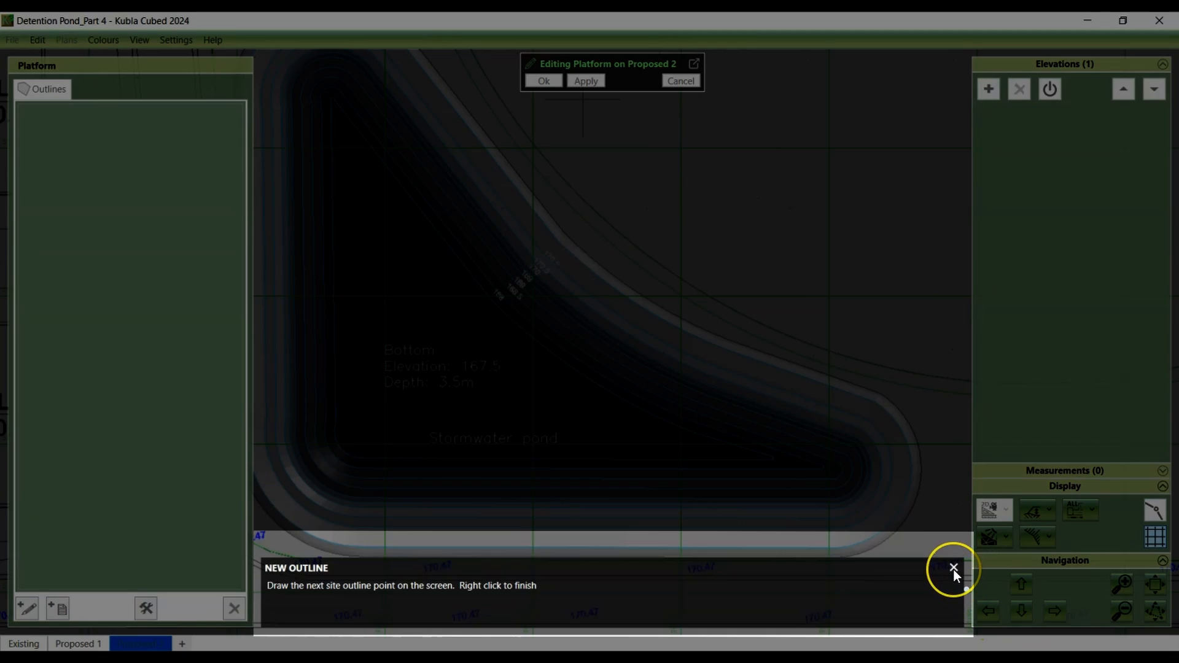
pyautogui.click(954, 568)
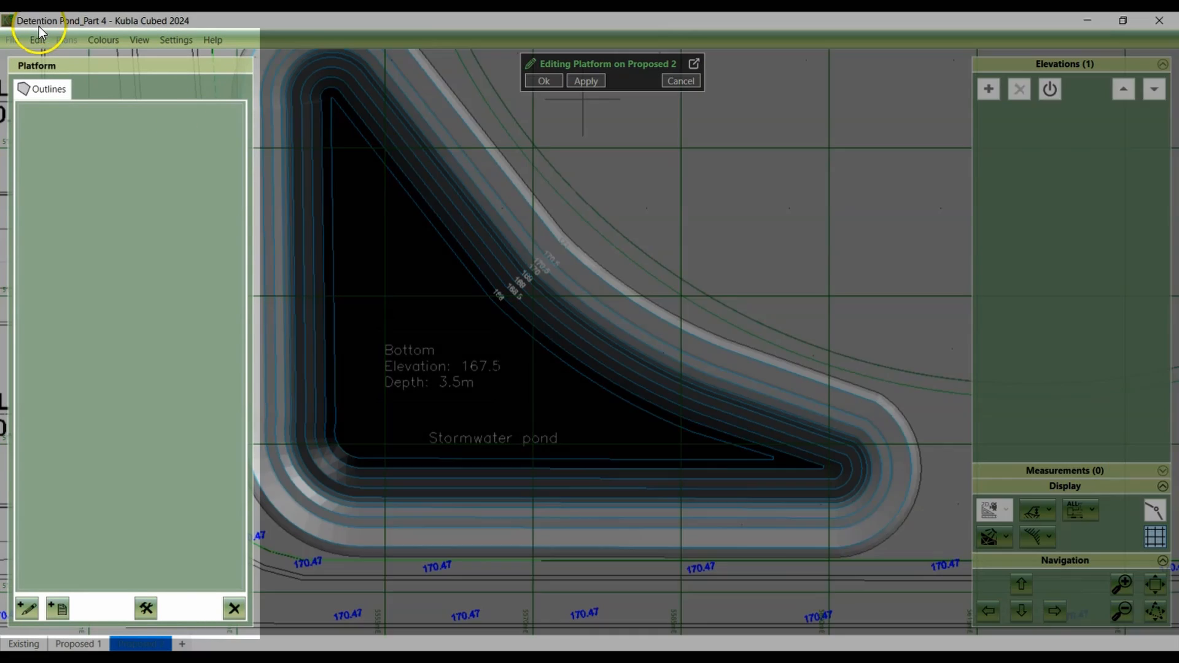
pyautogui.click(38, 39)
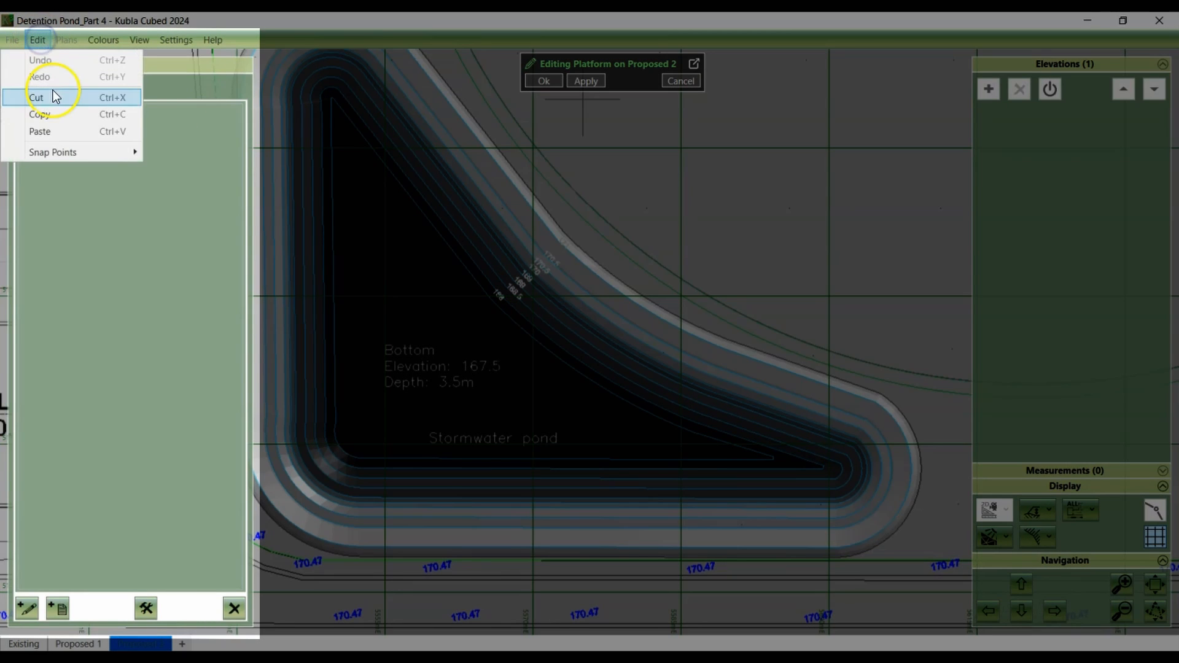
pyautogui.click(63, 130)
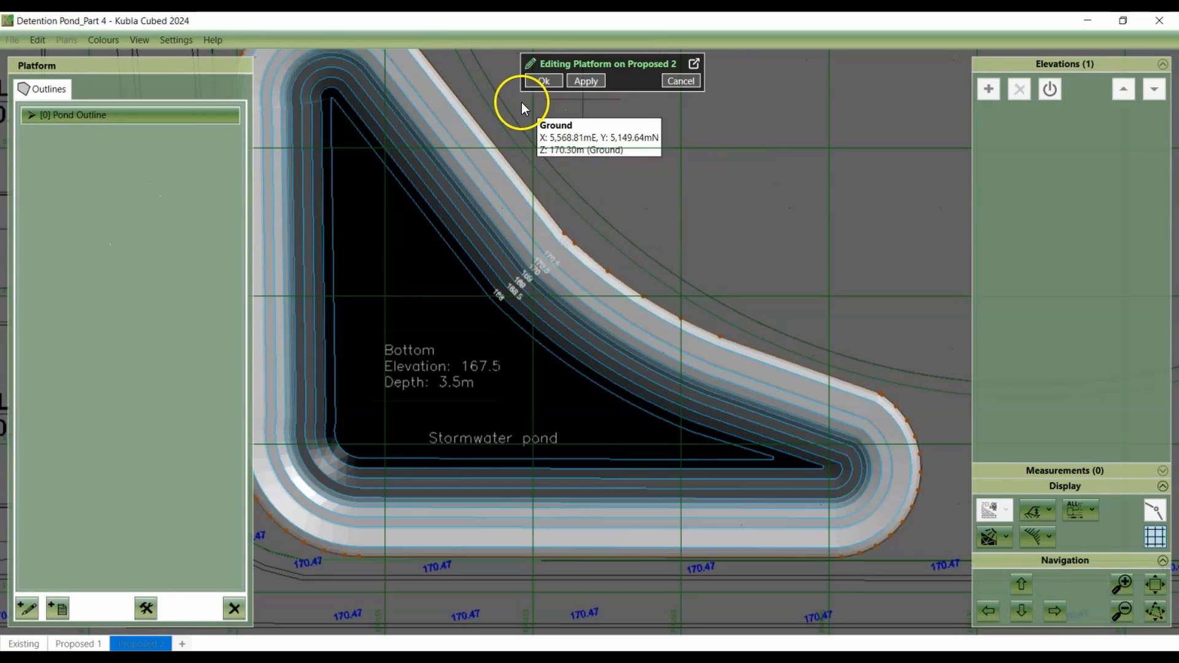
pyautogui.click(544, 81)
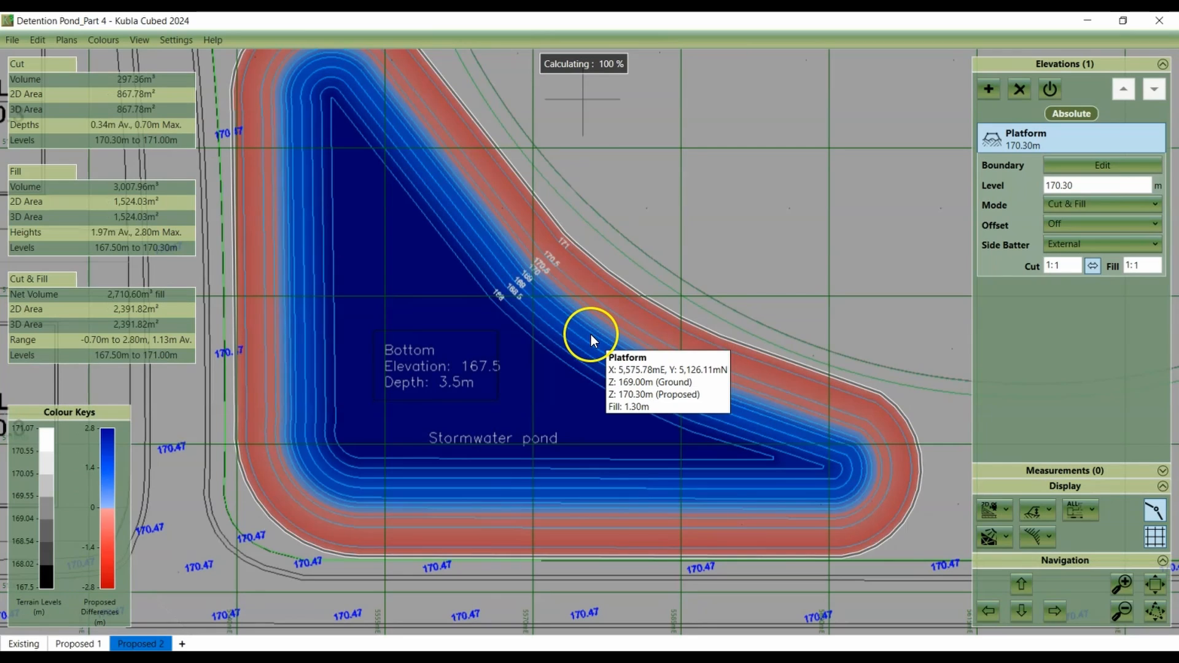
# Step: Set the Proposed 2 platform's level to 170 m and its mode to Fill, and show it in 3D Orbit View
pyautogui.moveTo(543, 341); pyautogui.dragTo(588, 339)
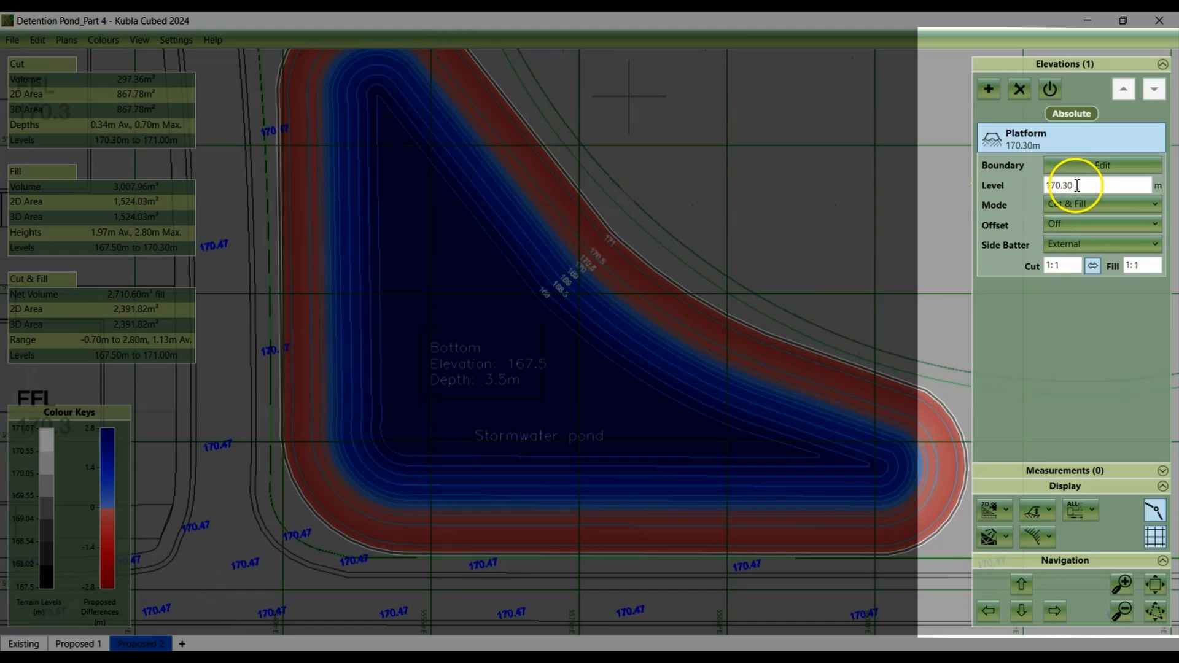
pyautogui.doubleClick(1075, 185)
pyautogui.click(1084, 183)
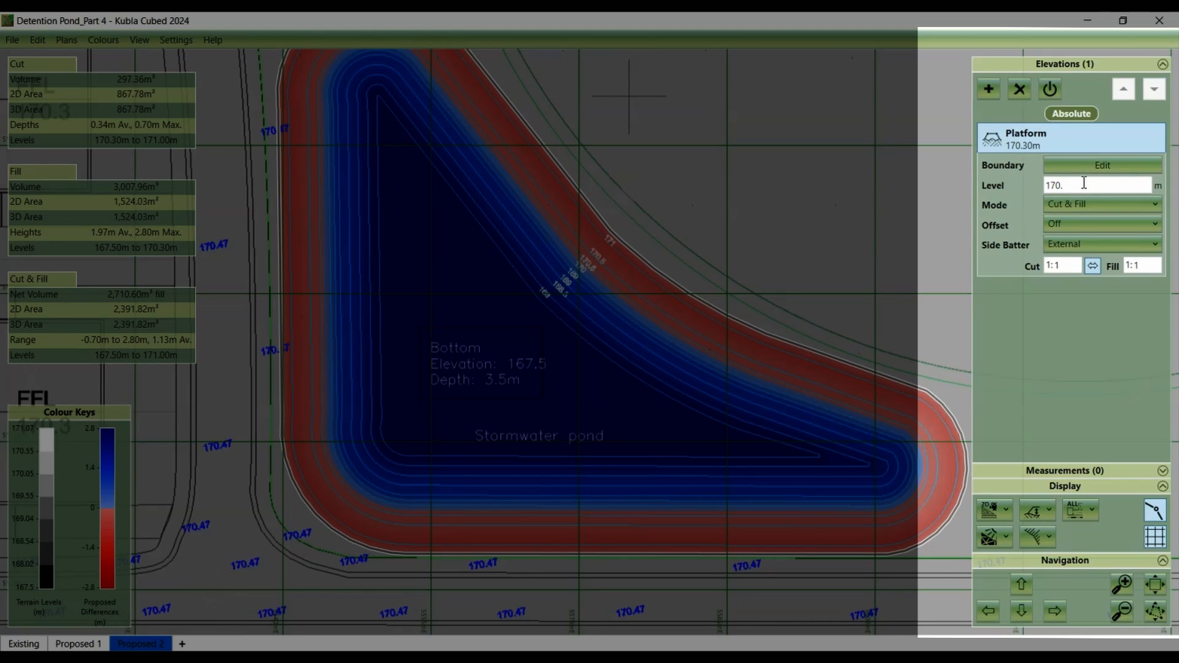
pyautogui.press('Tab')
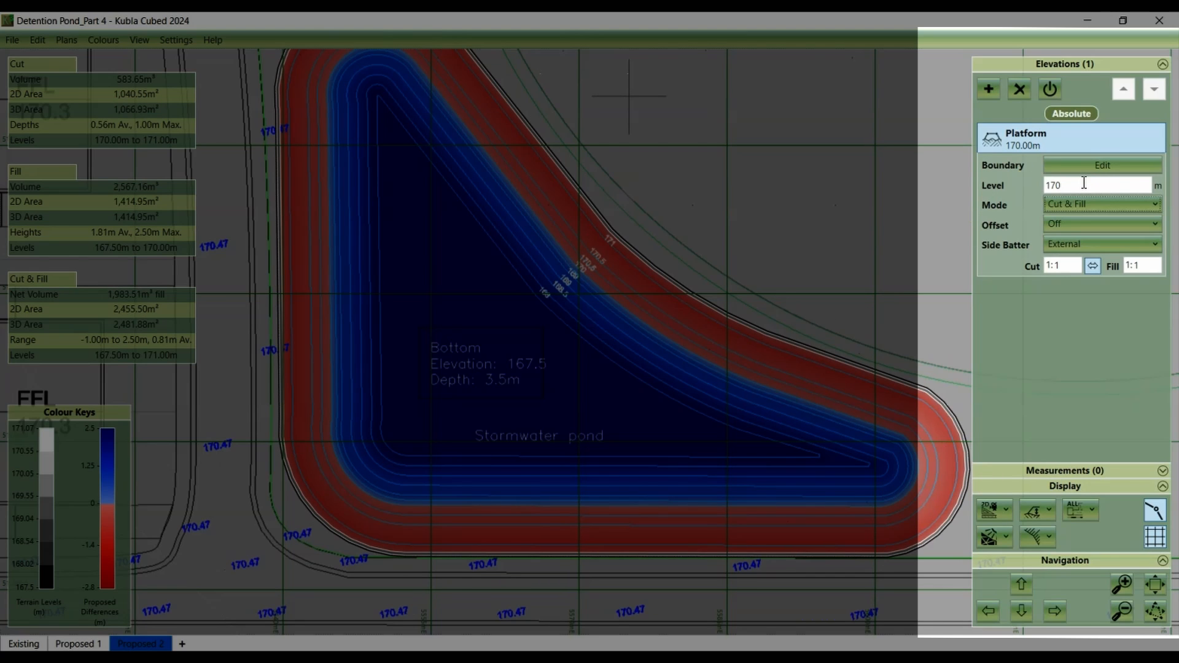
pyautogui.click(1065, 203)
pyautogui.click(1058, 231)
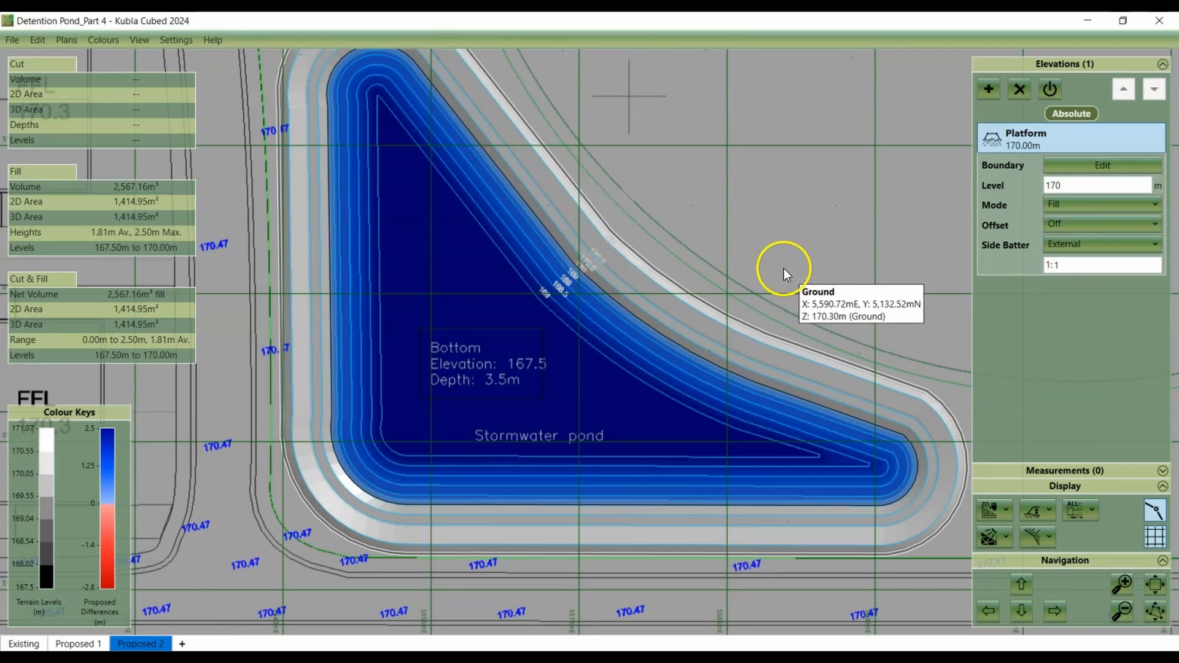
pyautogui.click(993, 510)
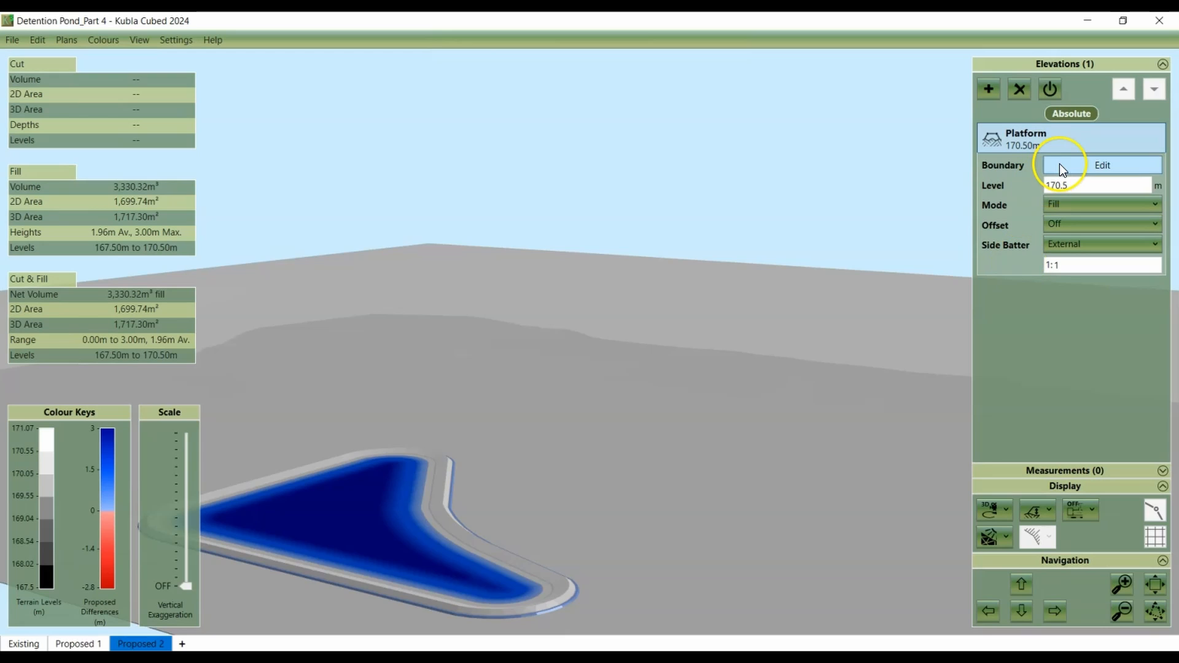
# Step: Edit the platform's boundary by offsetting the Pond Outline 3 m inward with the original line deleted, and accept the edit
pyautogui.click(1059, 163)
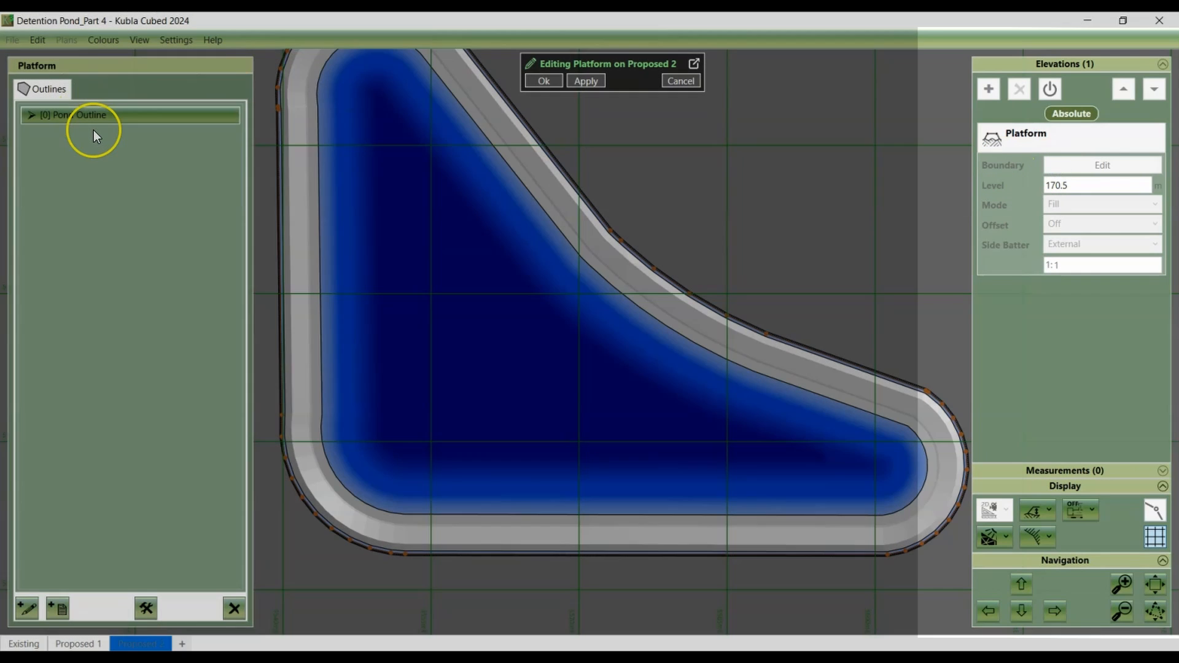
pyautogui.click(92, 116)
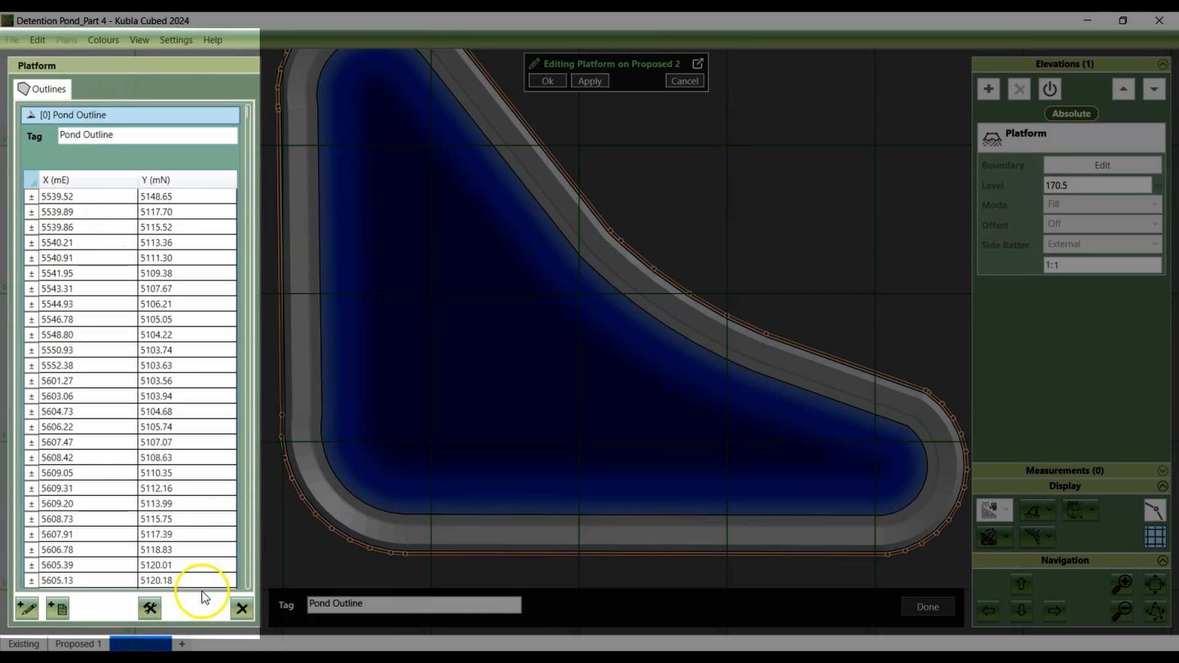
pyautogui.click(152, 607)
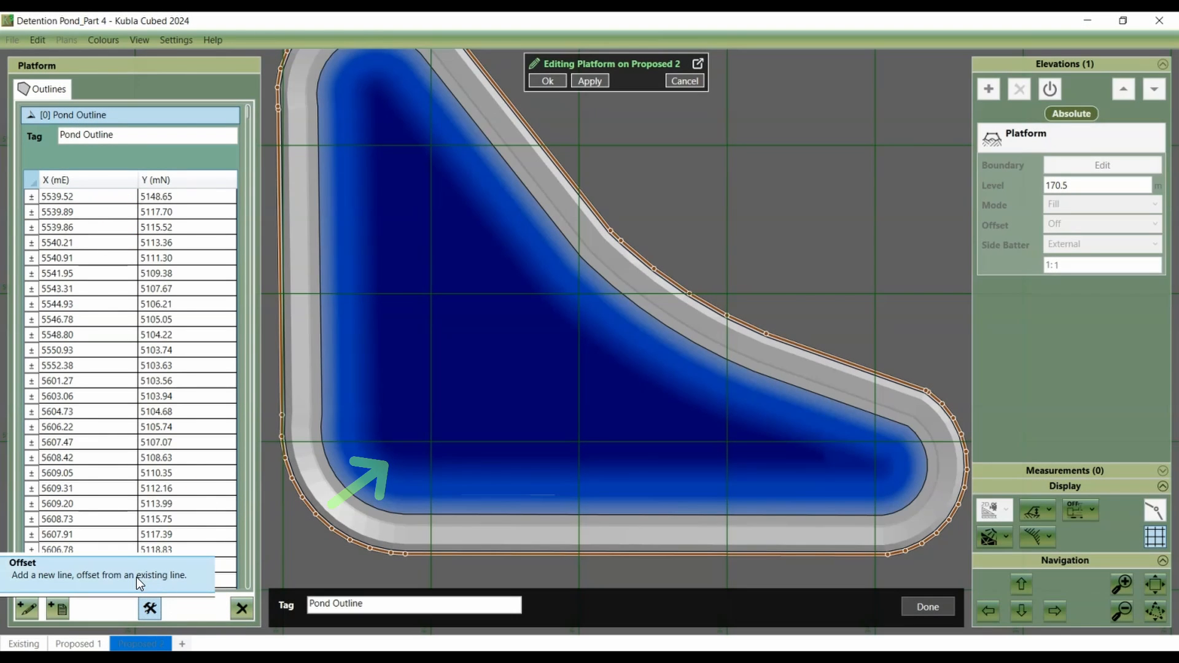
pyautogui.click(137, 577)
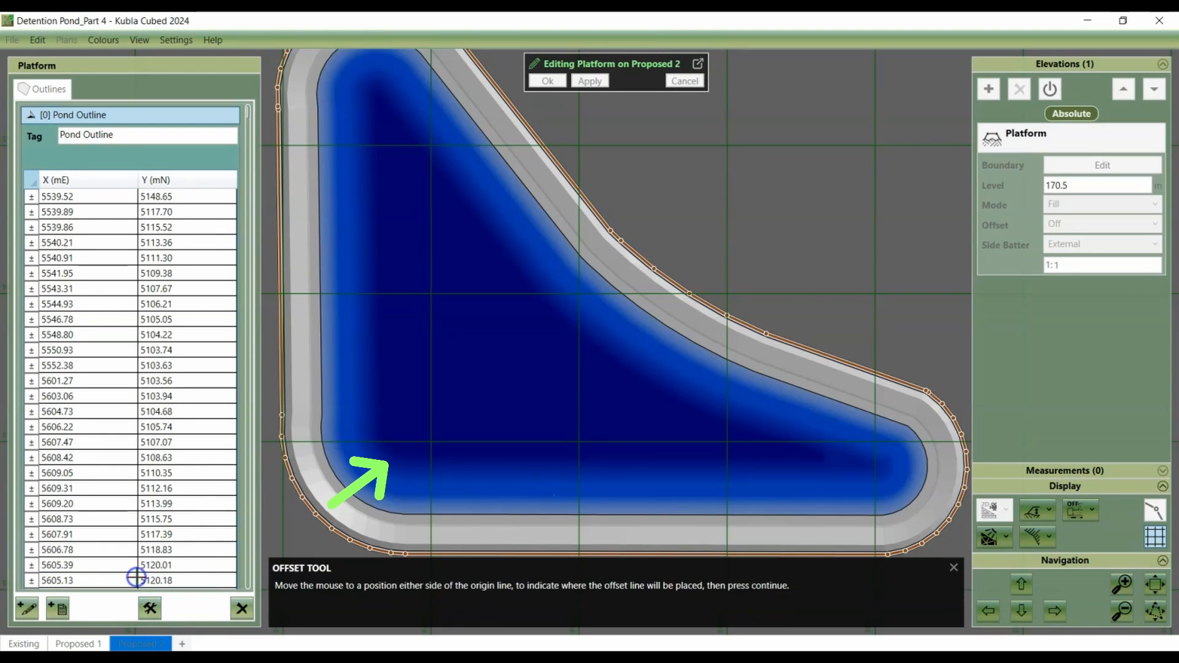
pyautogui.click(357, 475)
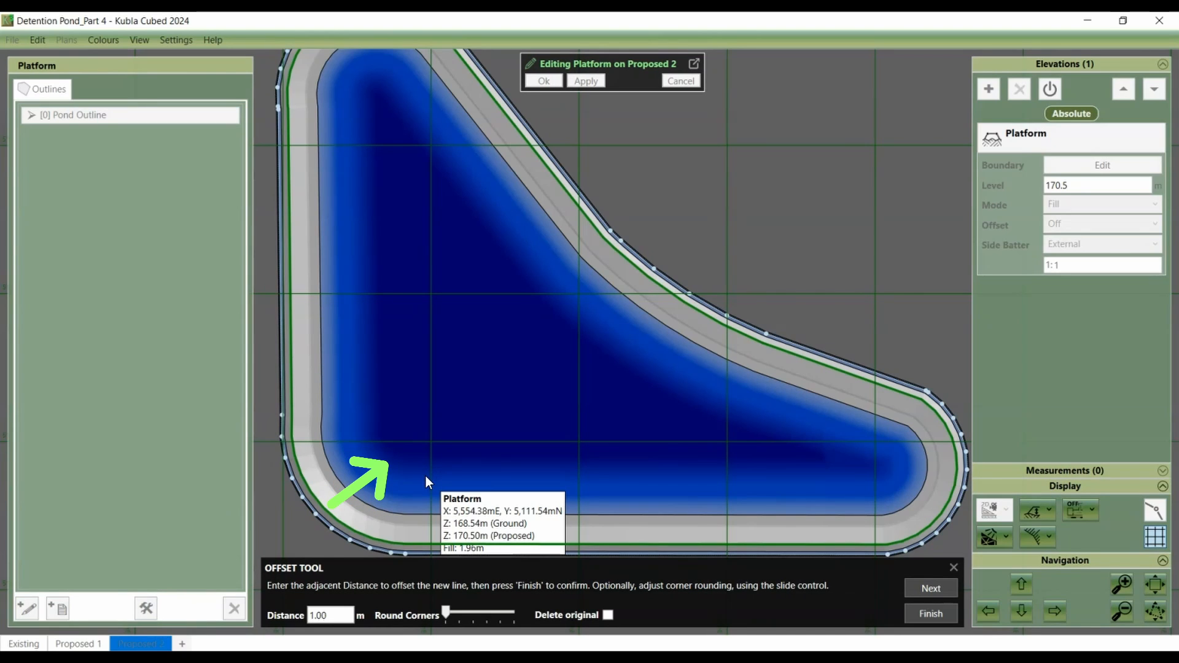
pyautogui.scroll(3, 346, 526)
pyautogui.moveTo(281, 451); pyautogui.dragTo(322, 376)
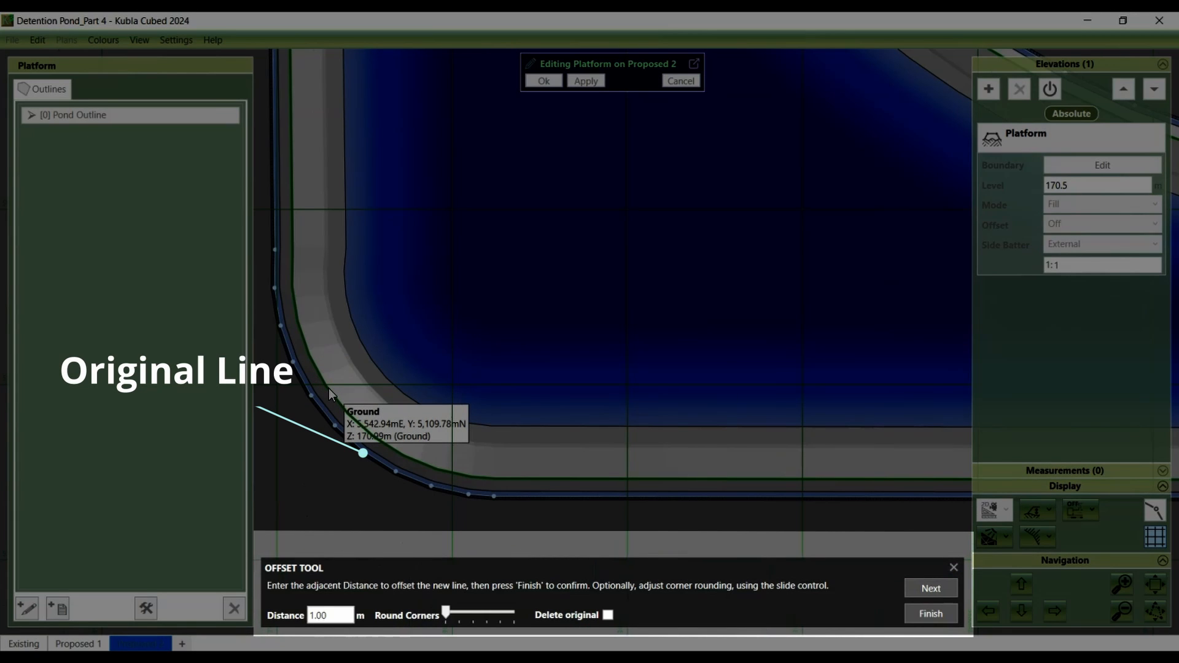
pyautogui.doubleClick(344, 612)
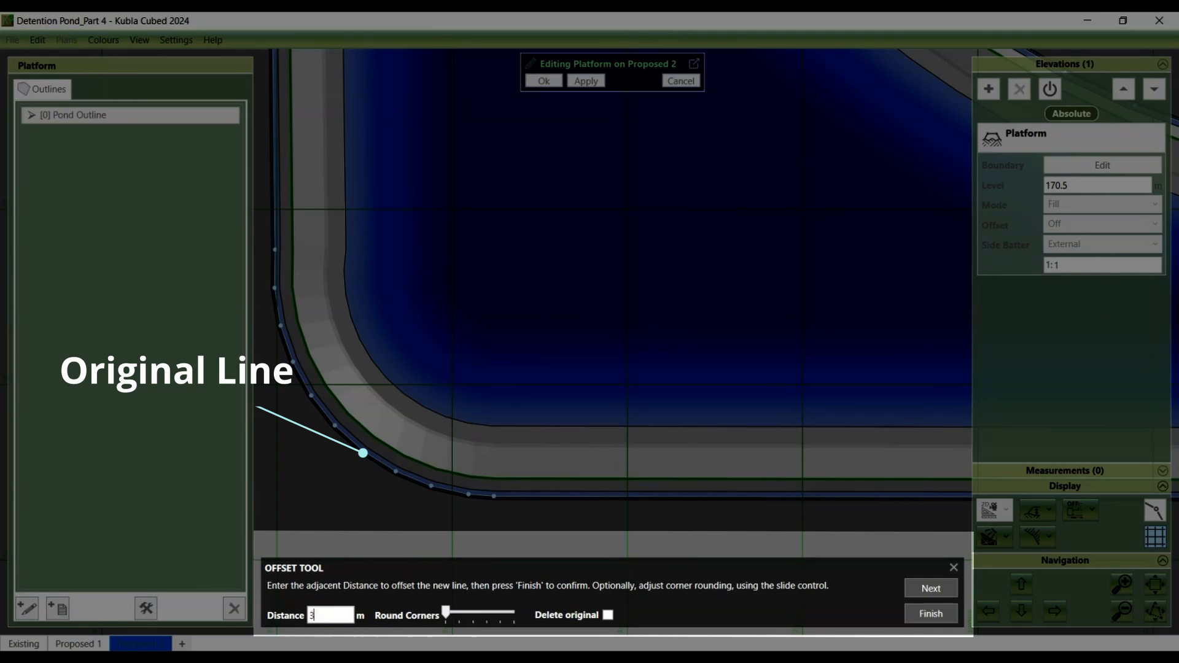
pyautogui.click(608, 614)
pyautogui.click(928, 612)
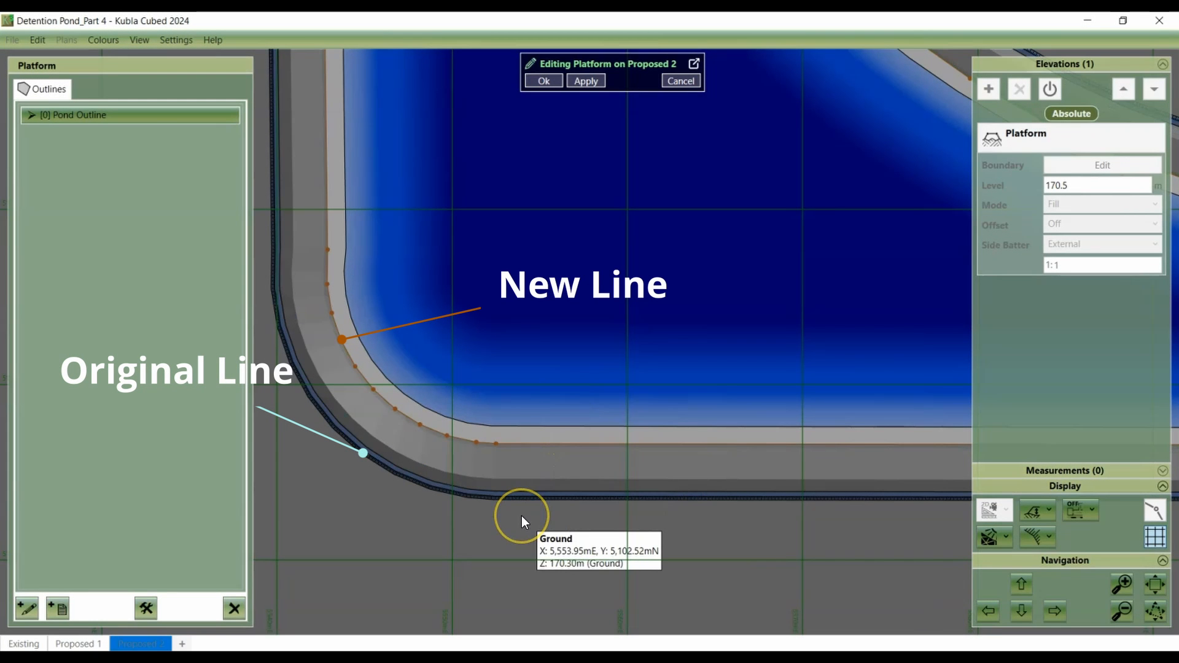
pyautogui.click(544, 81)
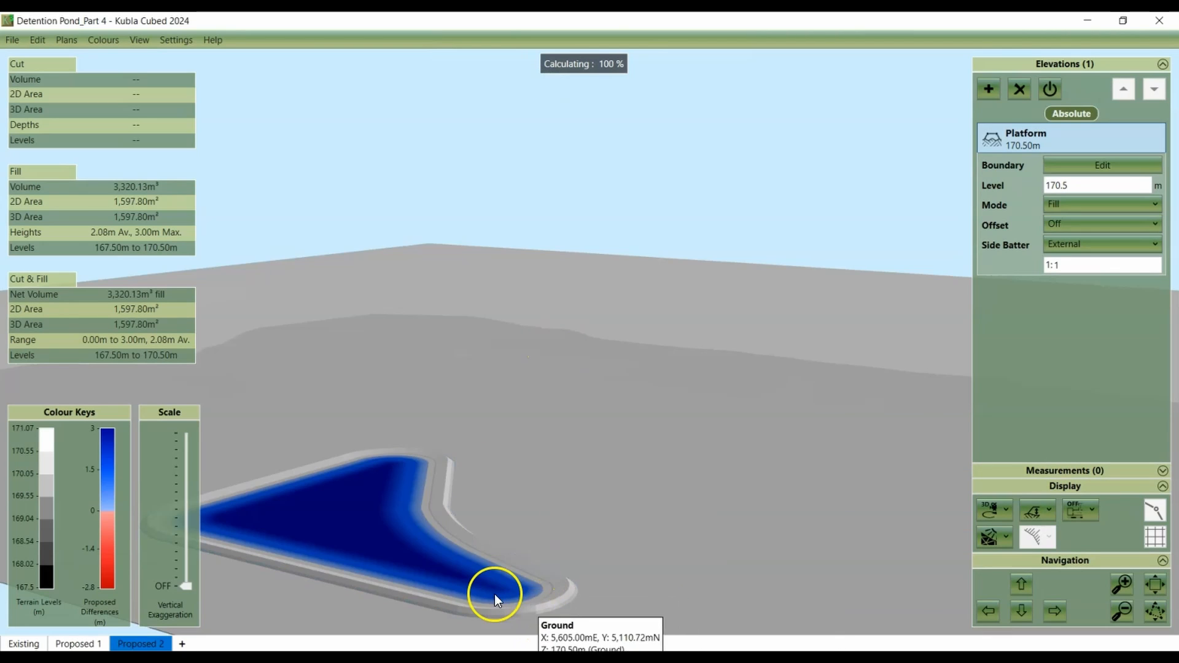
pyautogui.click(570, 605)
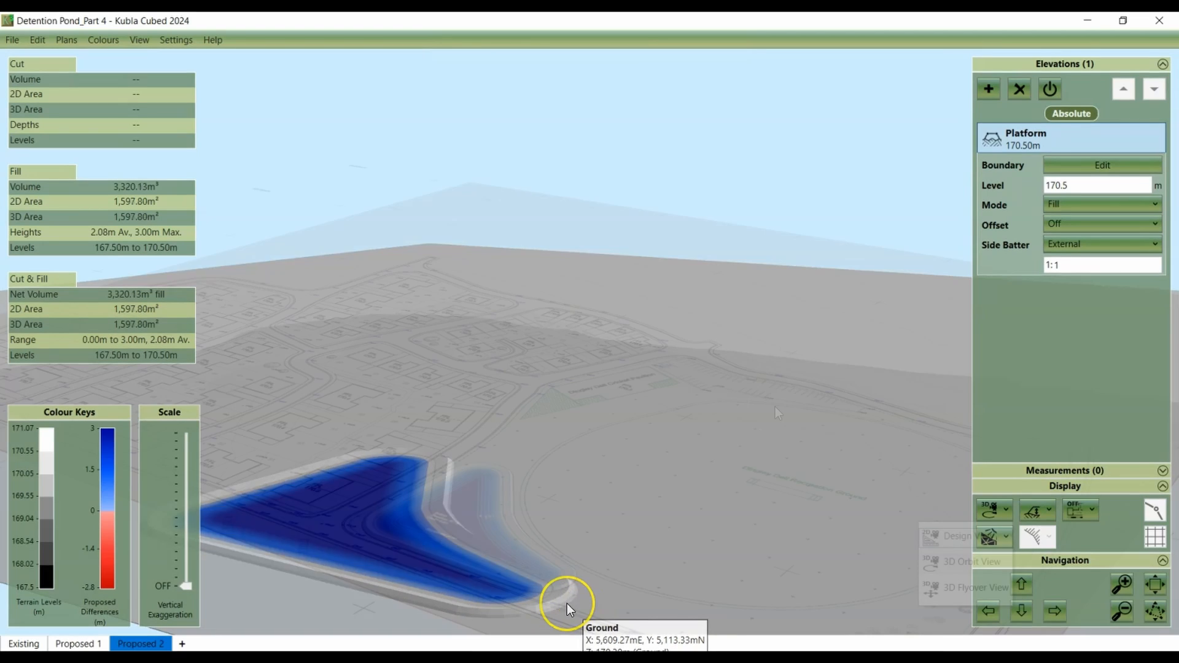